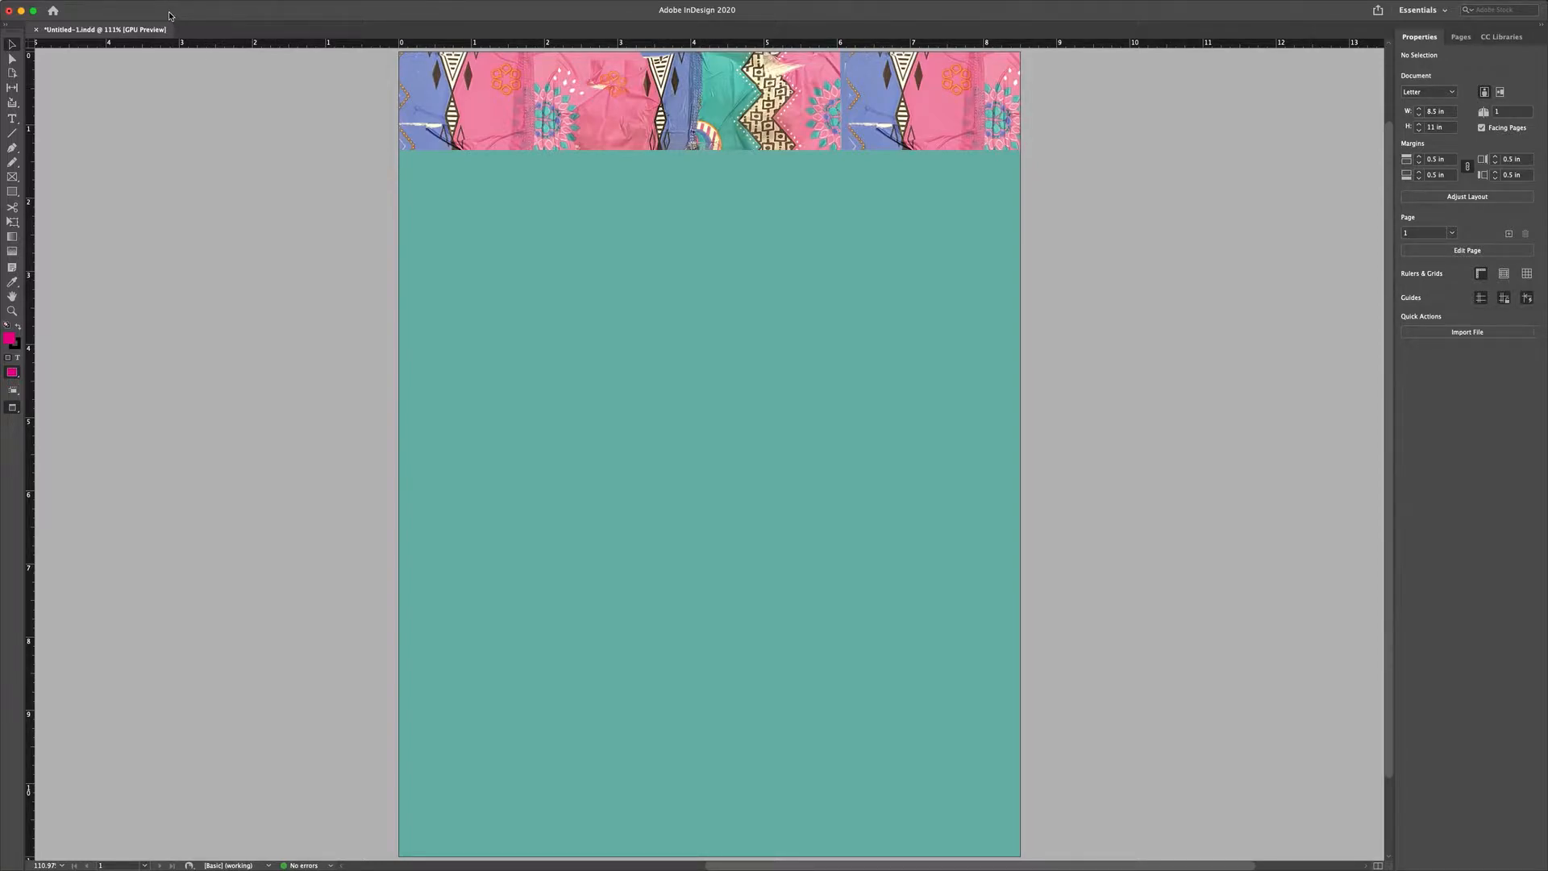
# Step: Start a new print document from the Letter preset with its units set to inches
pyautogui.press('super+n')
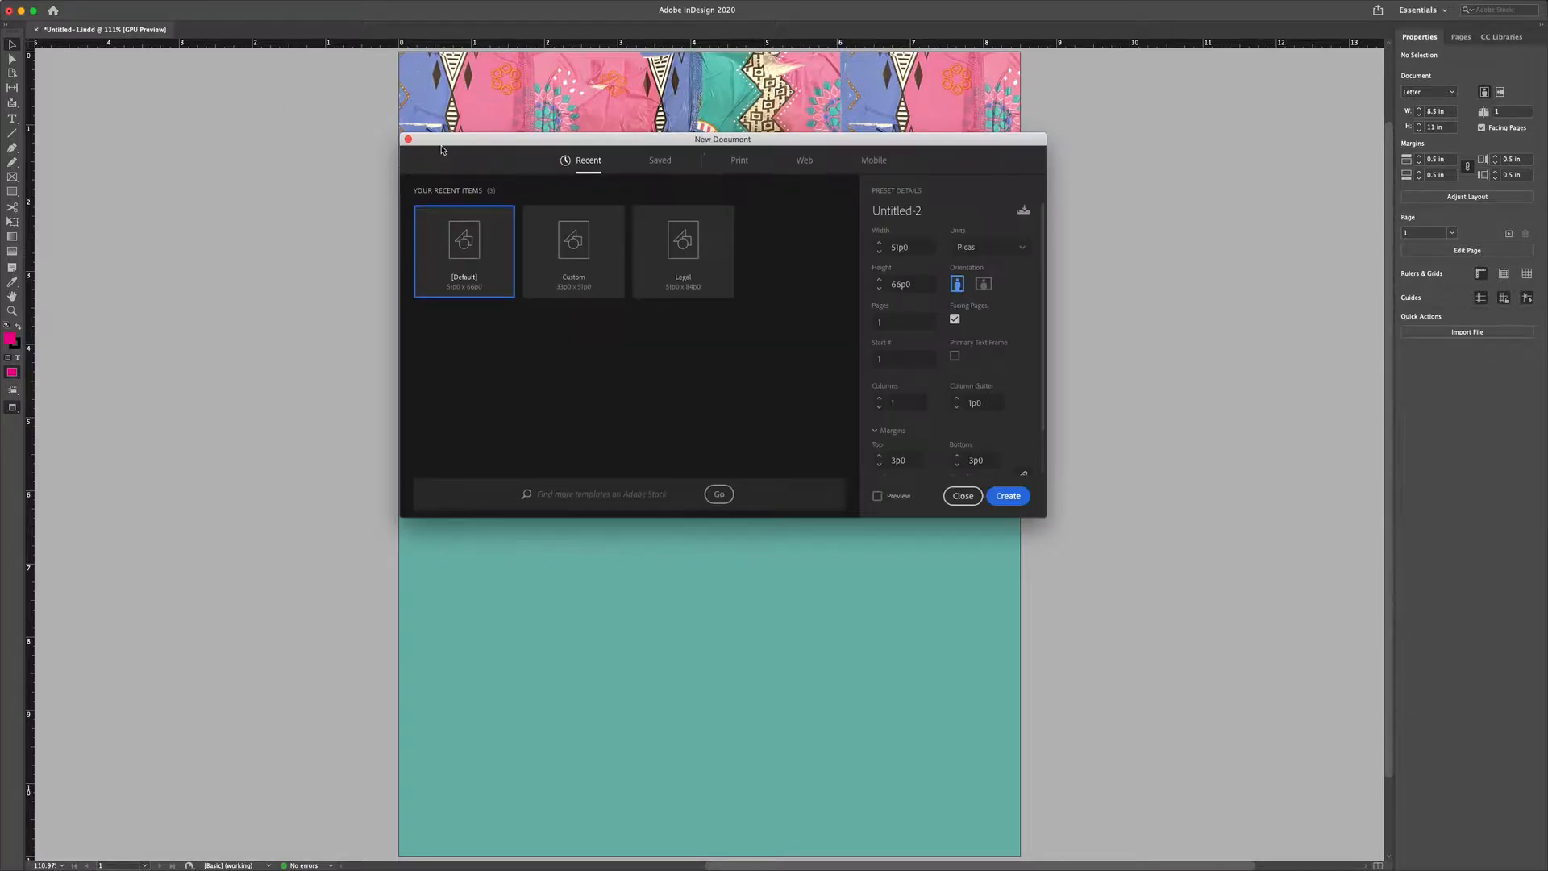
pyautogui.moveTo(439, 144); pyautogui.dragTo(401, 191)
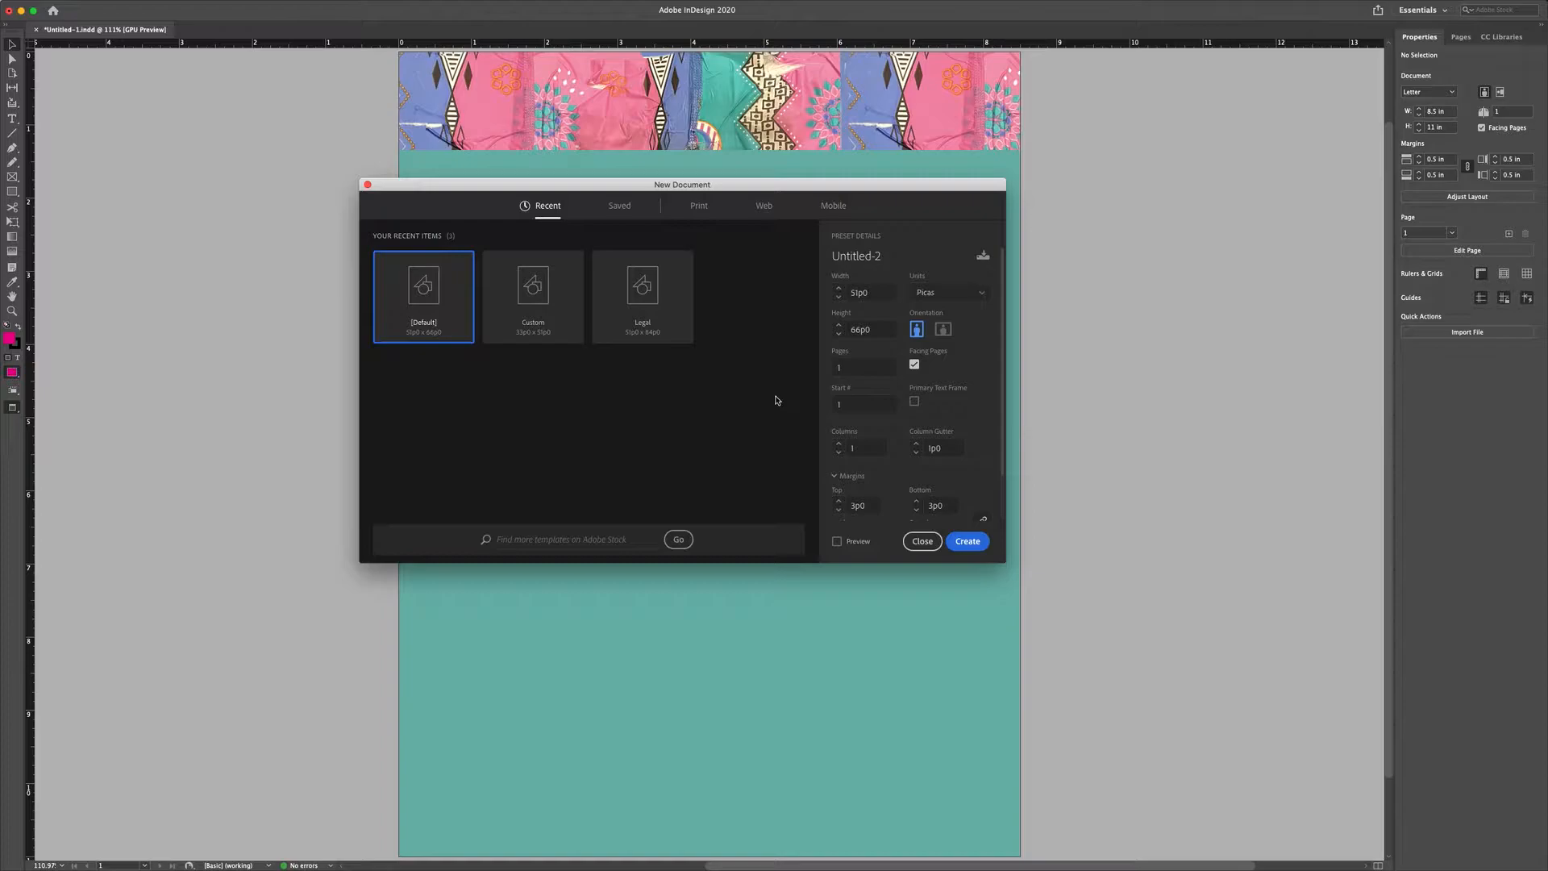
pyautogui.click(700, 208)
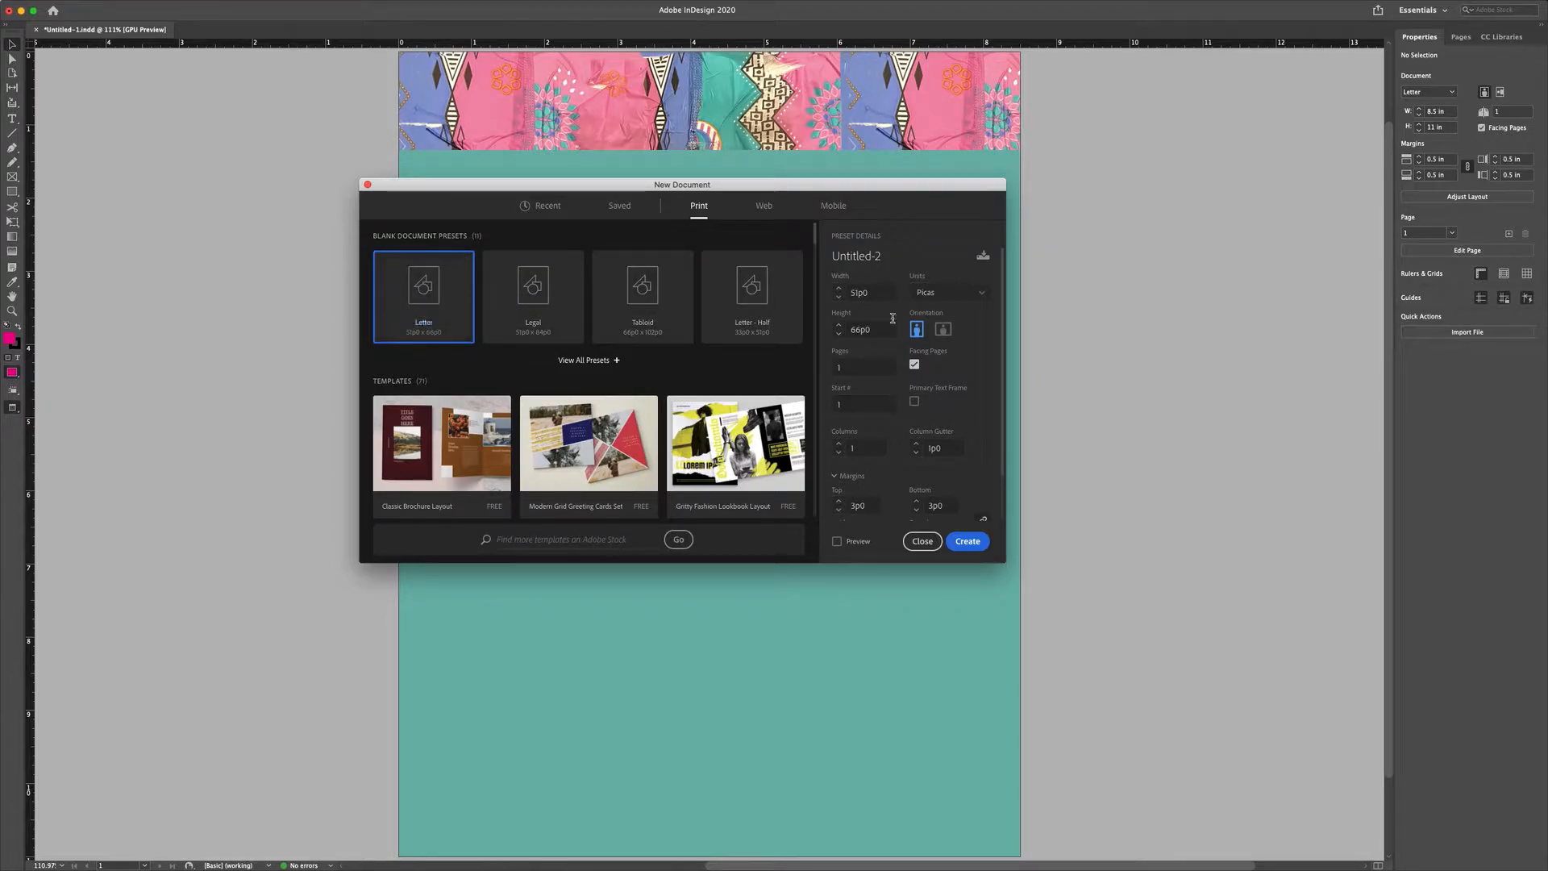
pyautogui.click(971, 293)
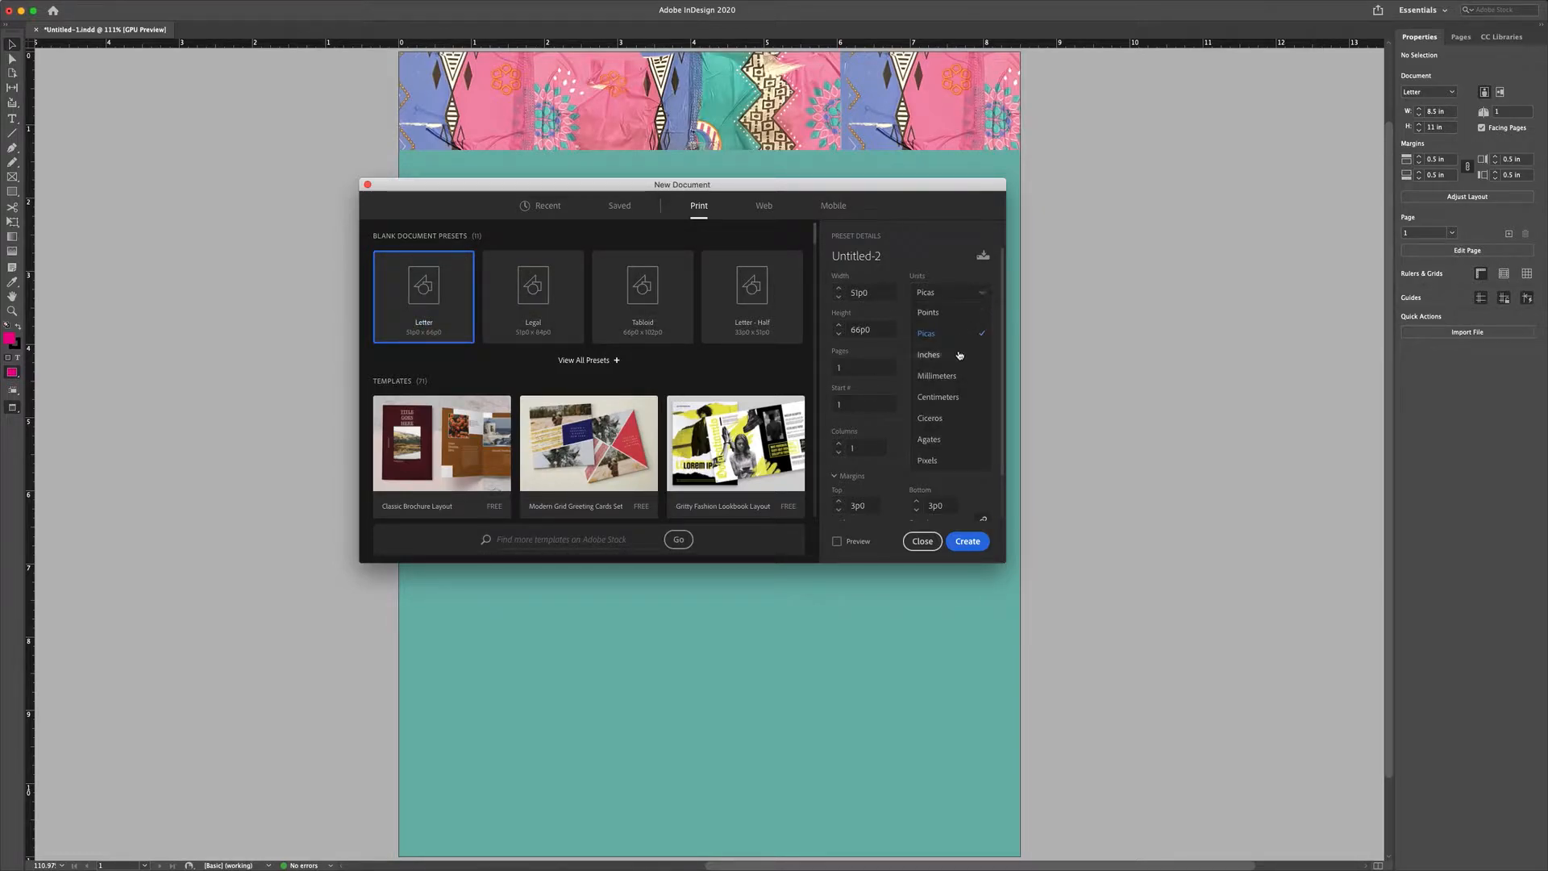
pyautogui.click(959, 354)
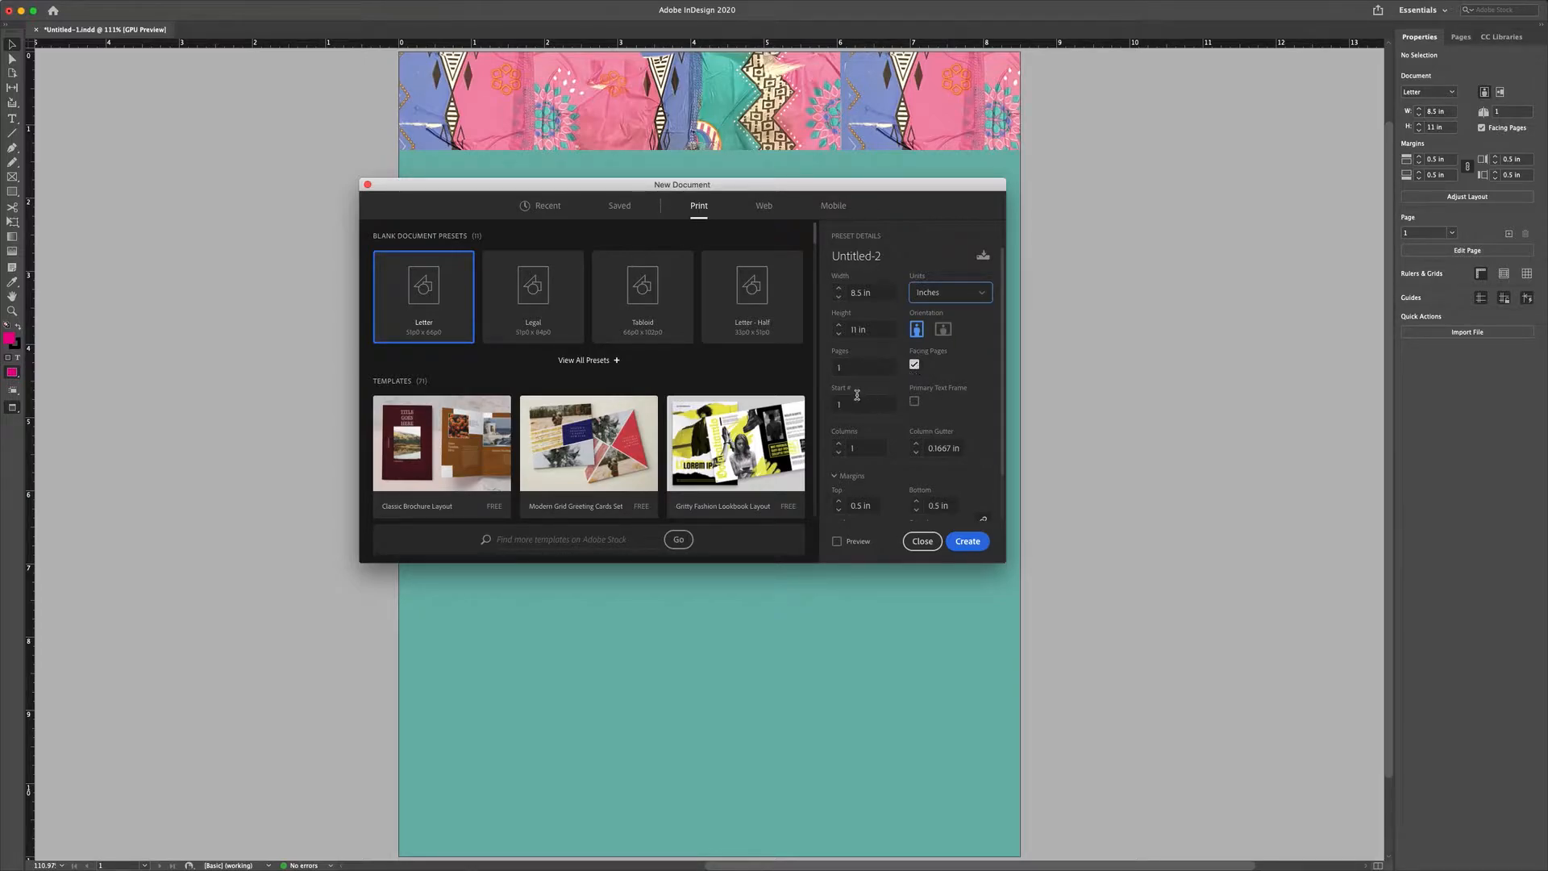
# Step: Set the new document to 12 pages, turn on its preview and create it
pyautogui.click(852, 369)
pyautogui.write('12')
pyautogui.click(887, 489)
pyautogui.click(838, 542)
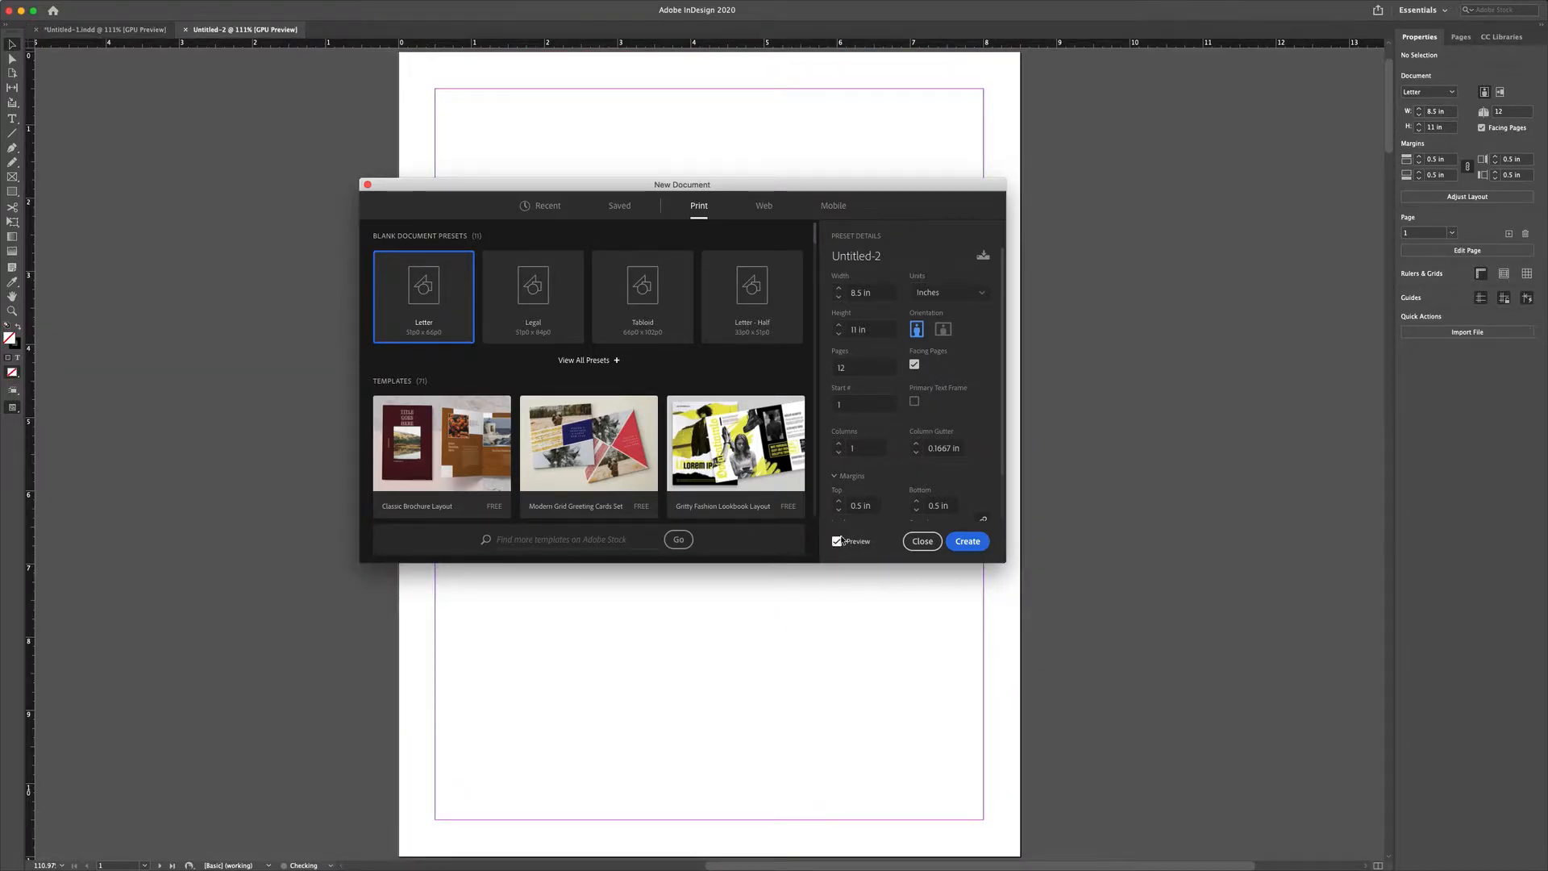
pyautogui.click(976, 546)
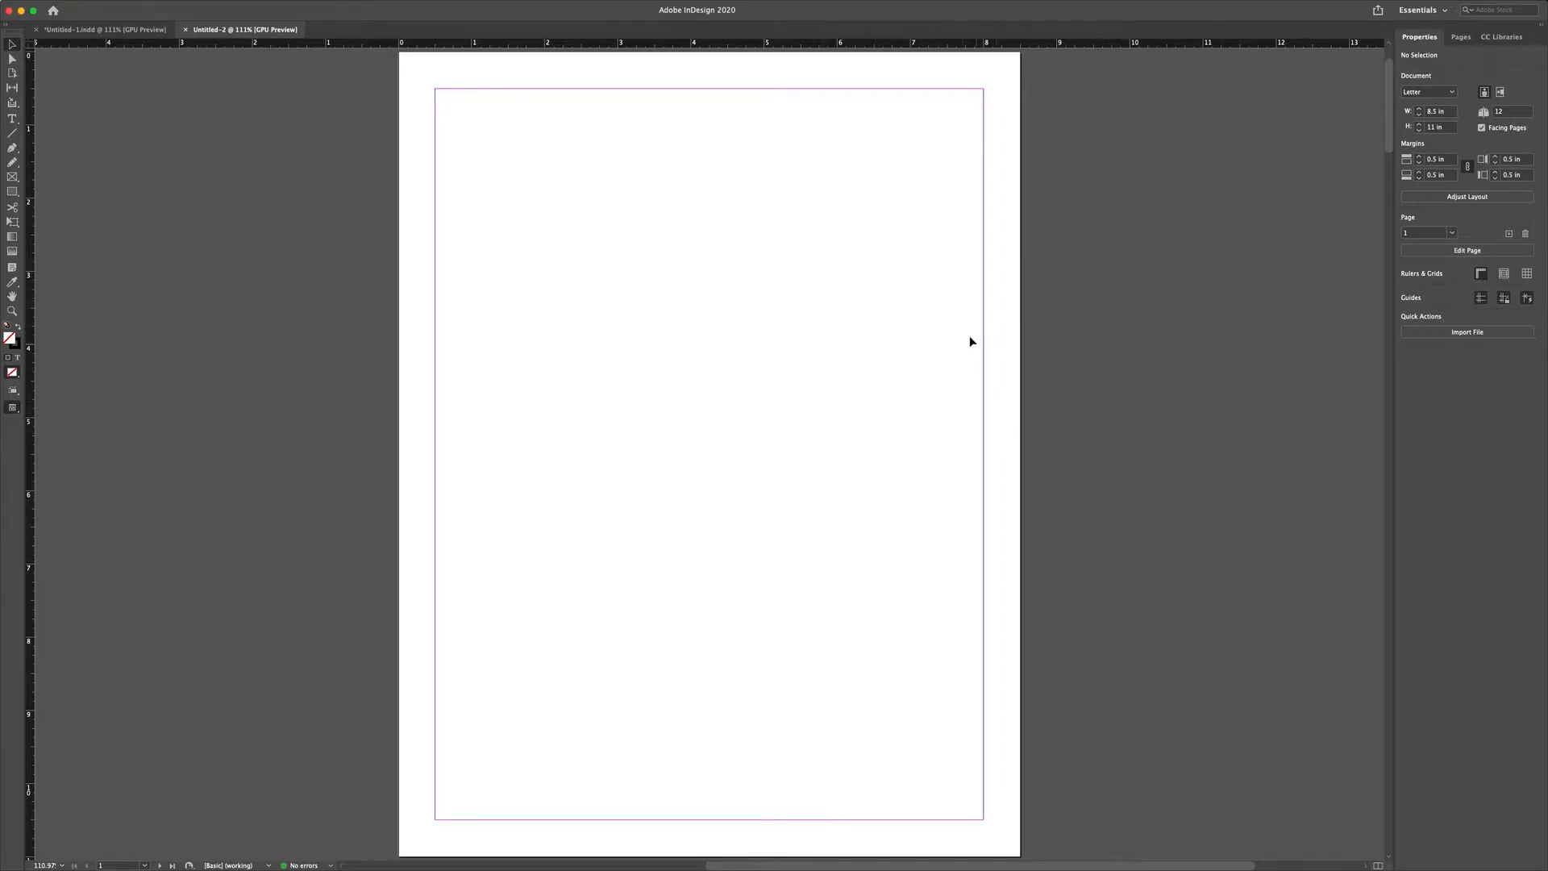
# Step: Look through the first page and the facing-page spread below it, returning to page 1
pyautogui.scroll(-10, 1034, 401)
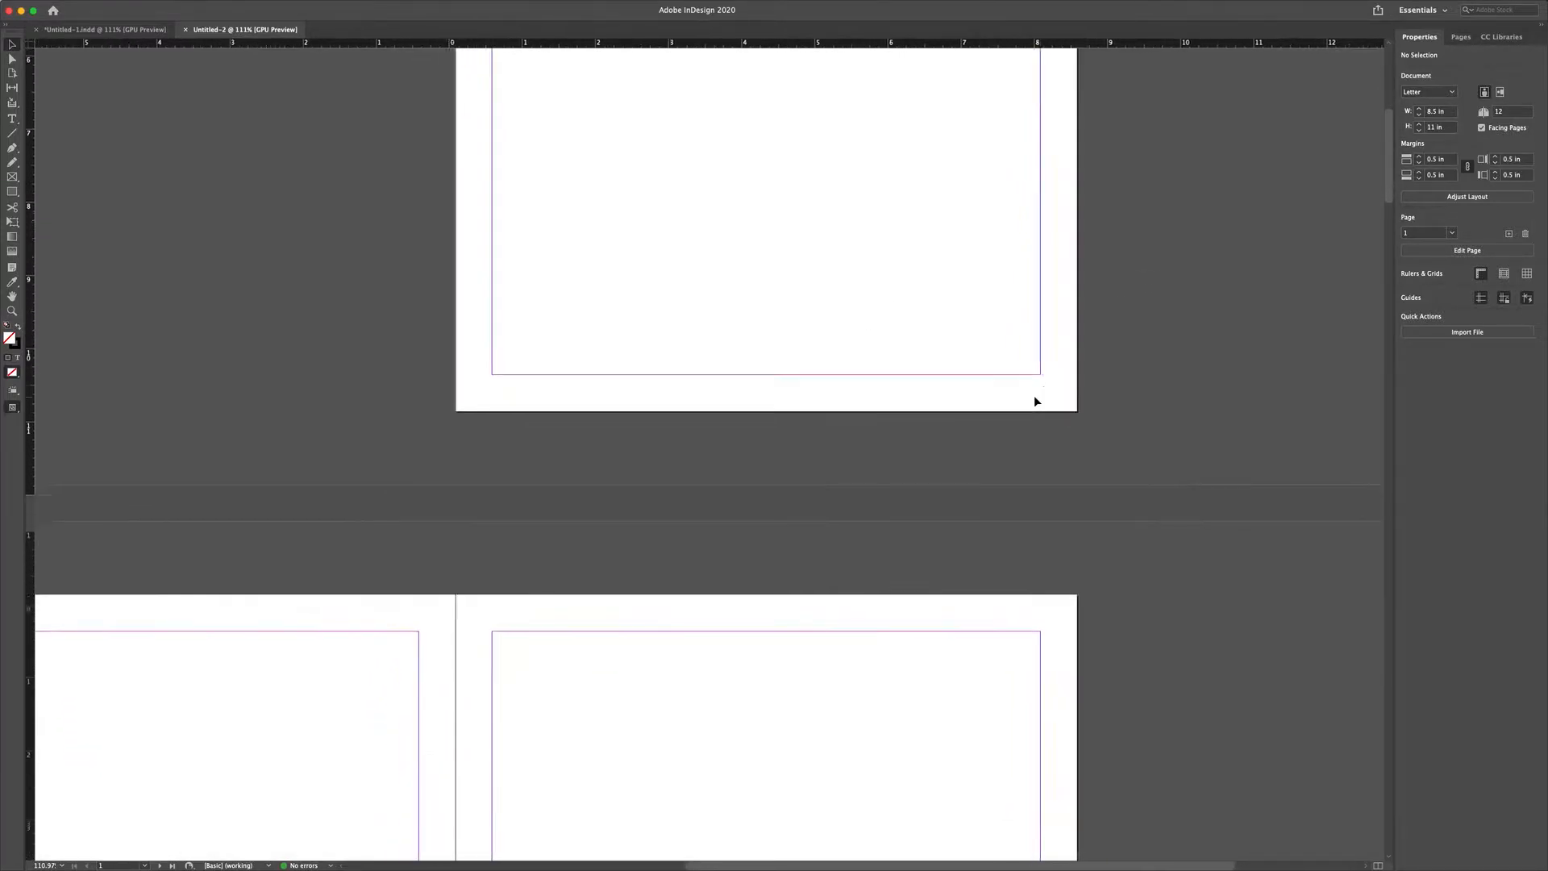
pyautogui.scroll(-5, 1036, 400)
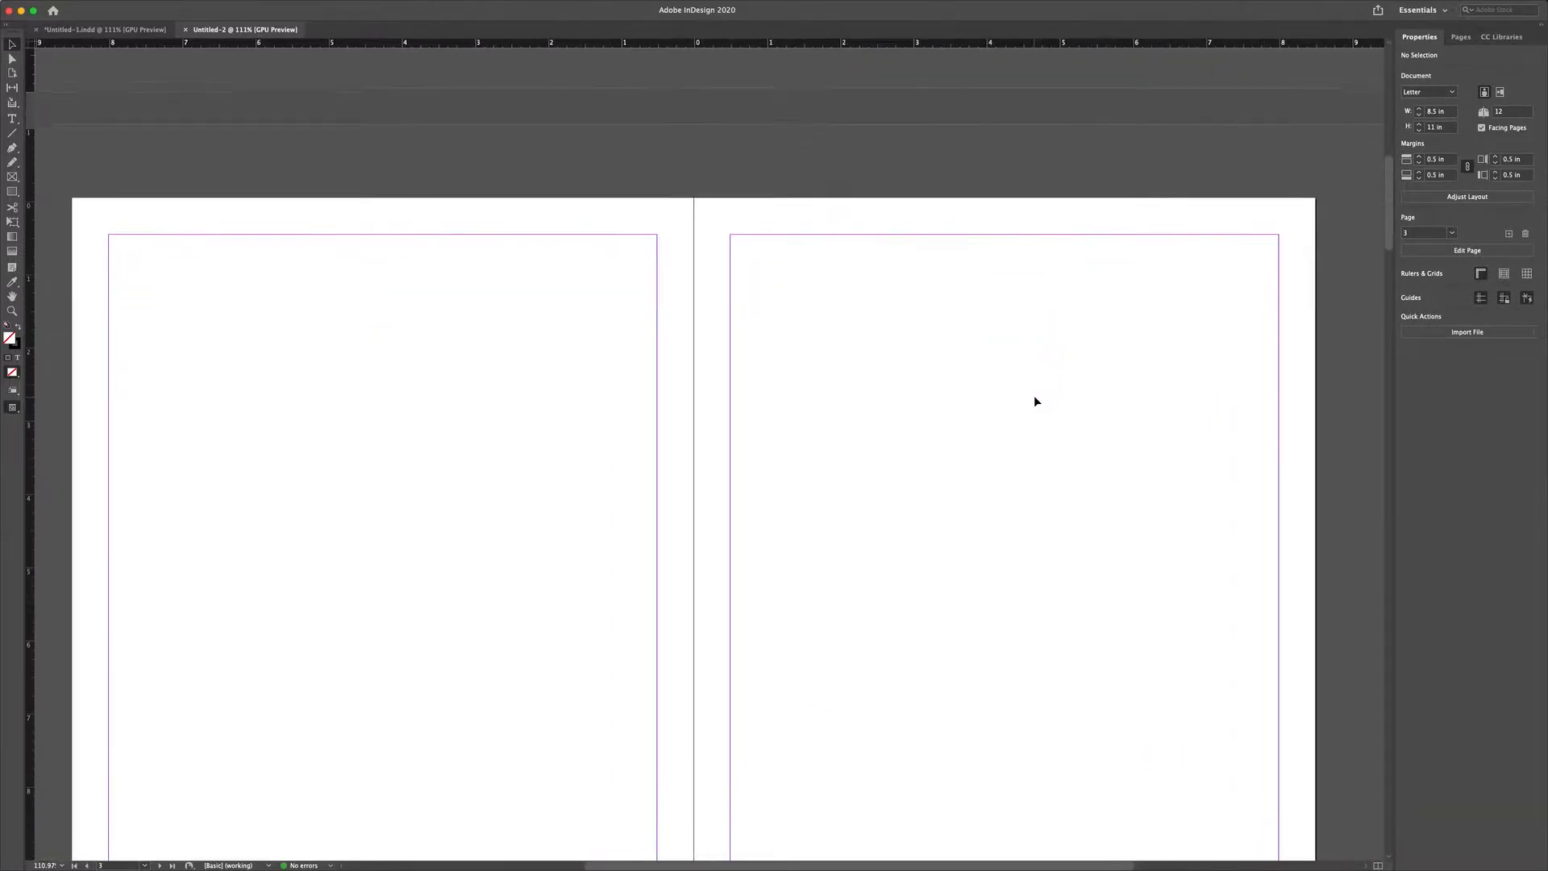
pyautogui.scroll(-2, 1036, 401)
pyautogui.scroll(-8, 1036, 401)
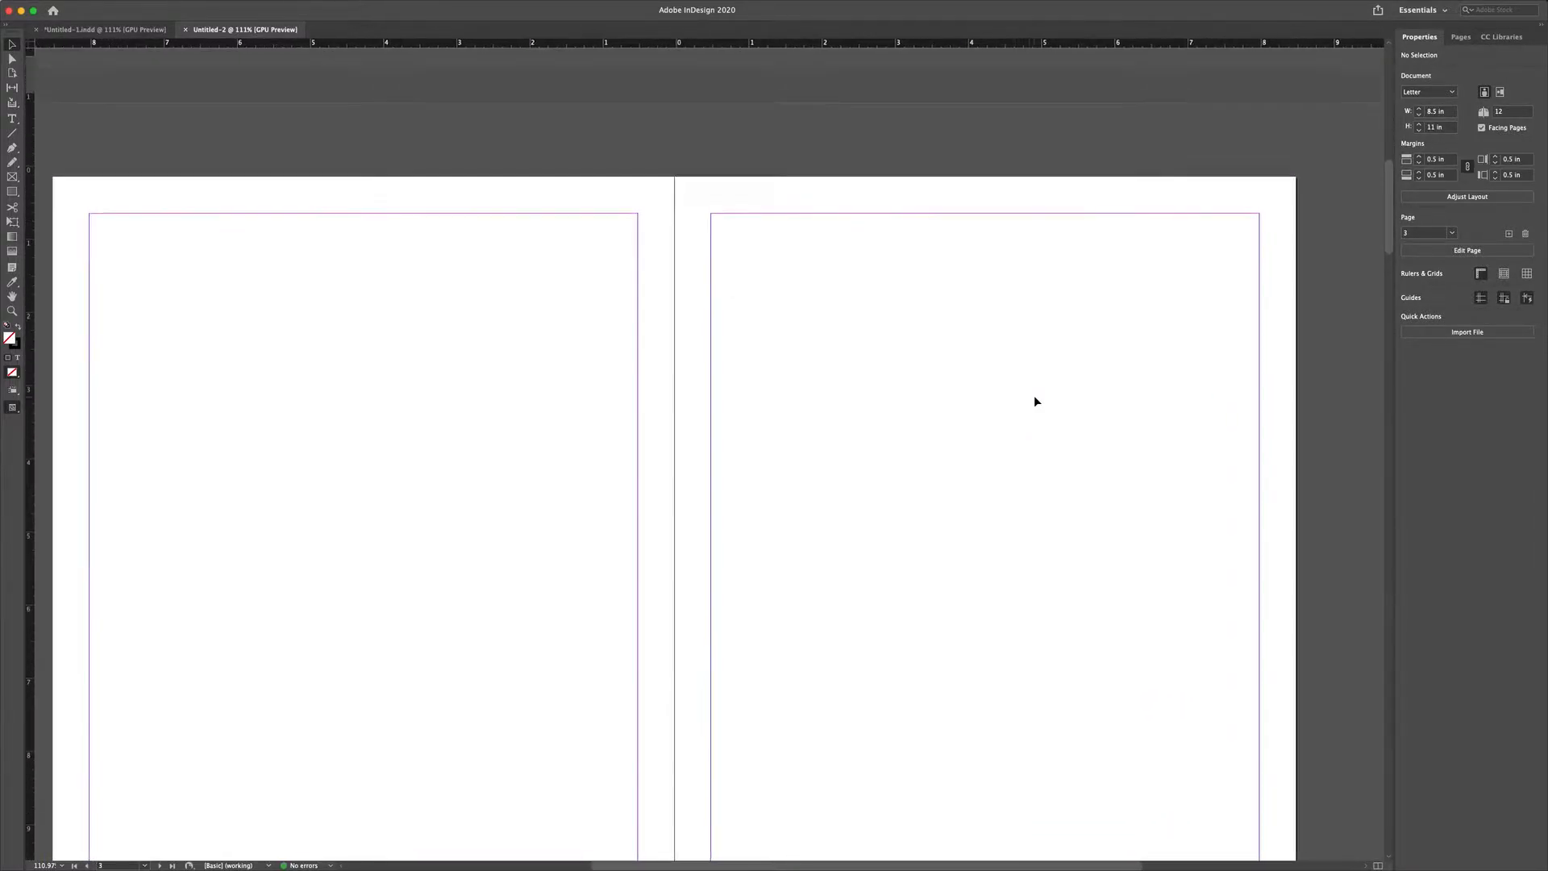
pyautogui.scroll(20, 1036, 400)
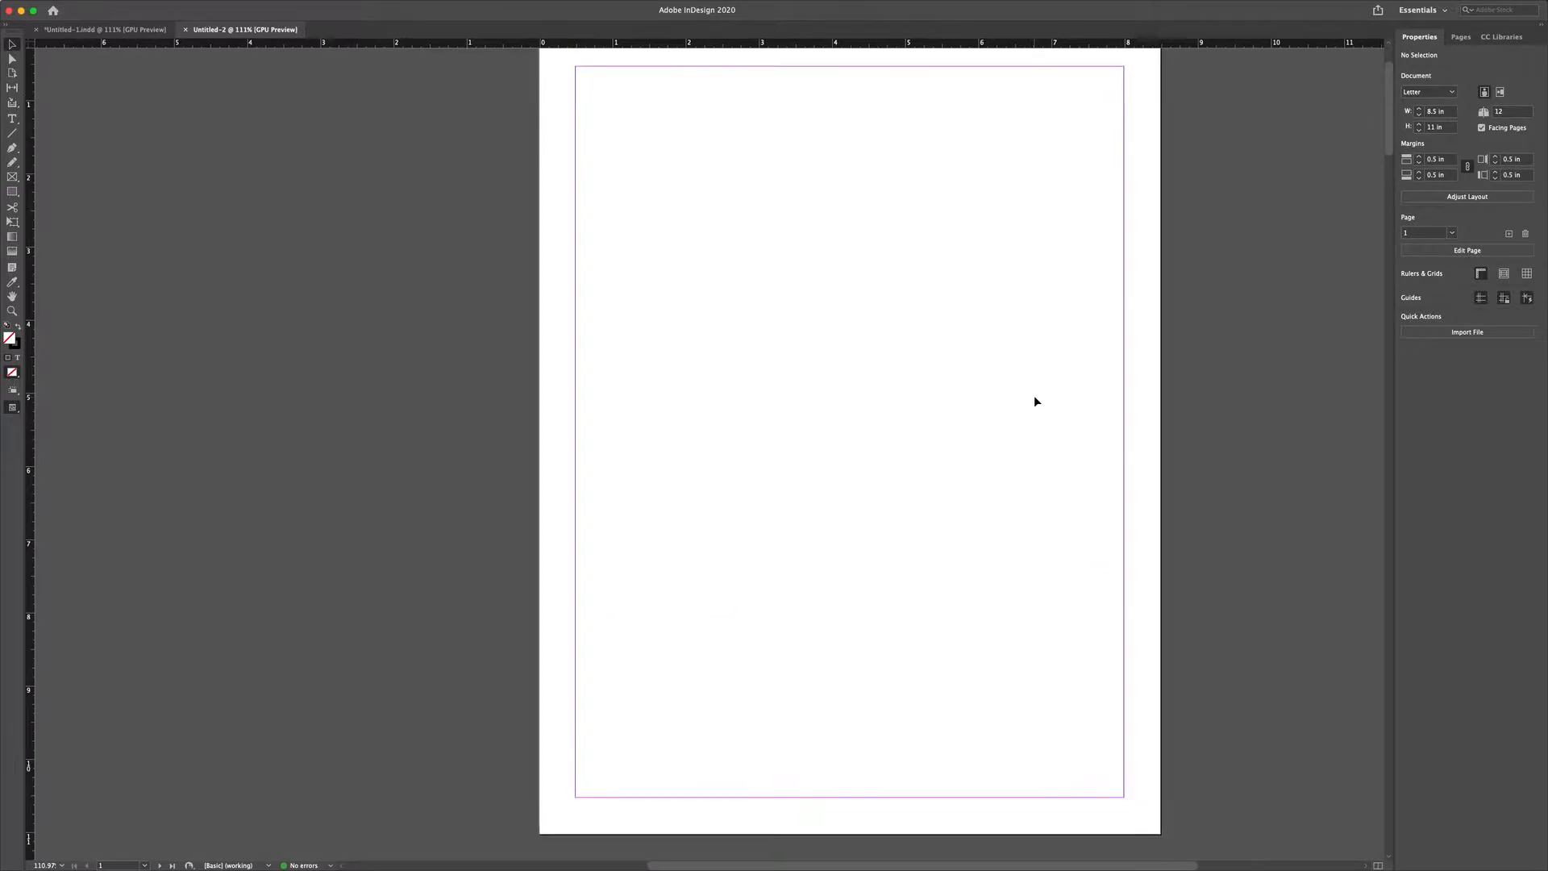
pyautogui.hscroll(2, 1037, 401)
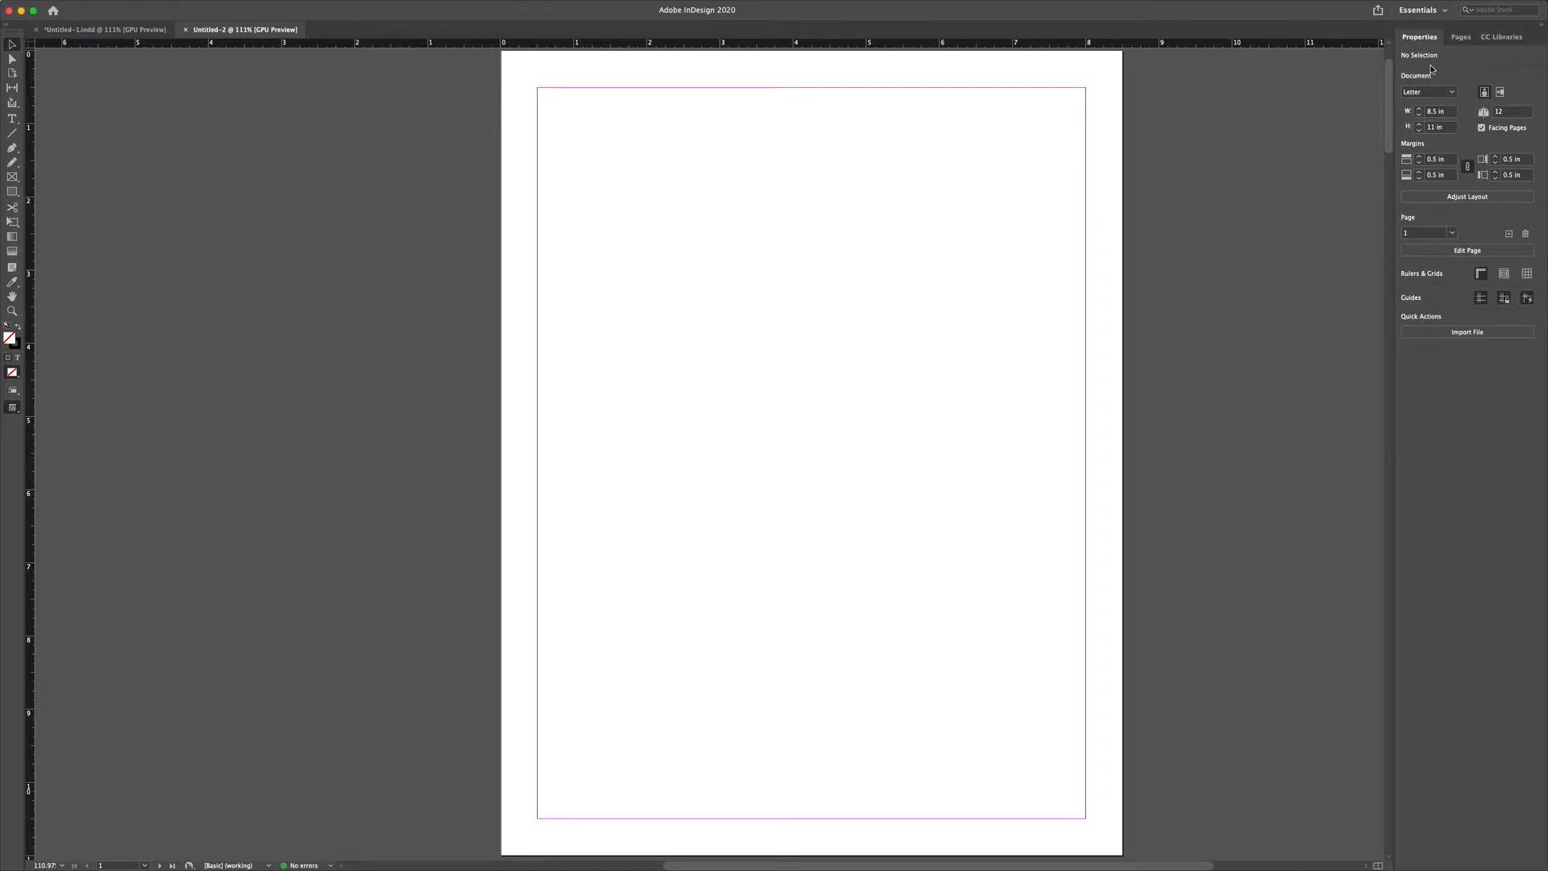
# Step: Reorder the page thumbnails, moving a single page to the page 2 position and the 6-7 spread ahead of the 4-5 spread
pyautogui.click(1467, 41)
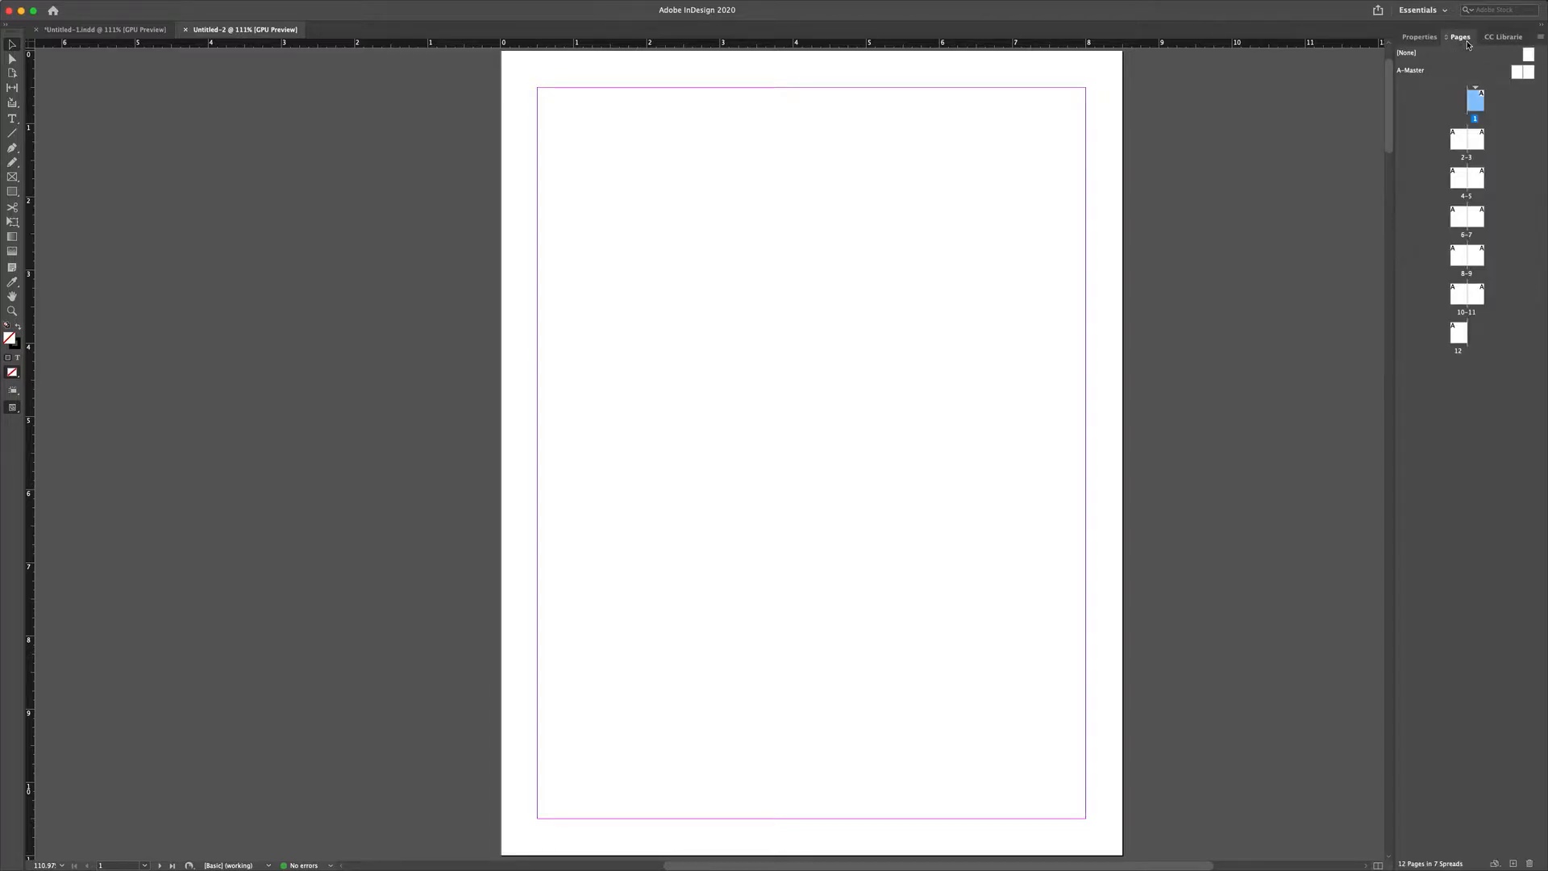
pyautogui.click(1505, 139)
pyautogui.moveTo(1477, 183); pyautogui.dragTo(1456, 158)
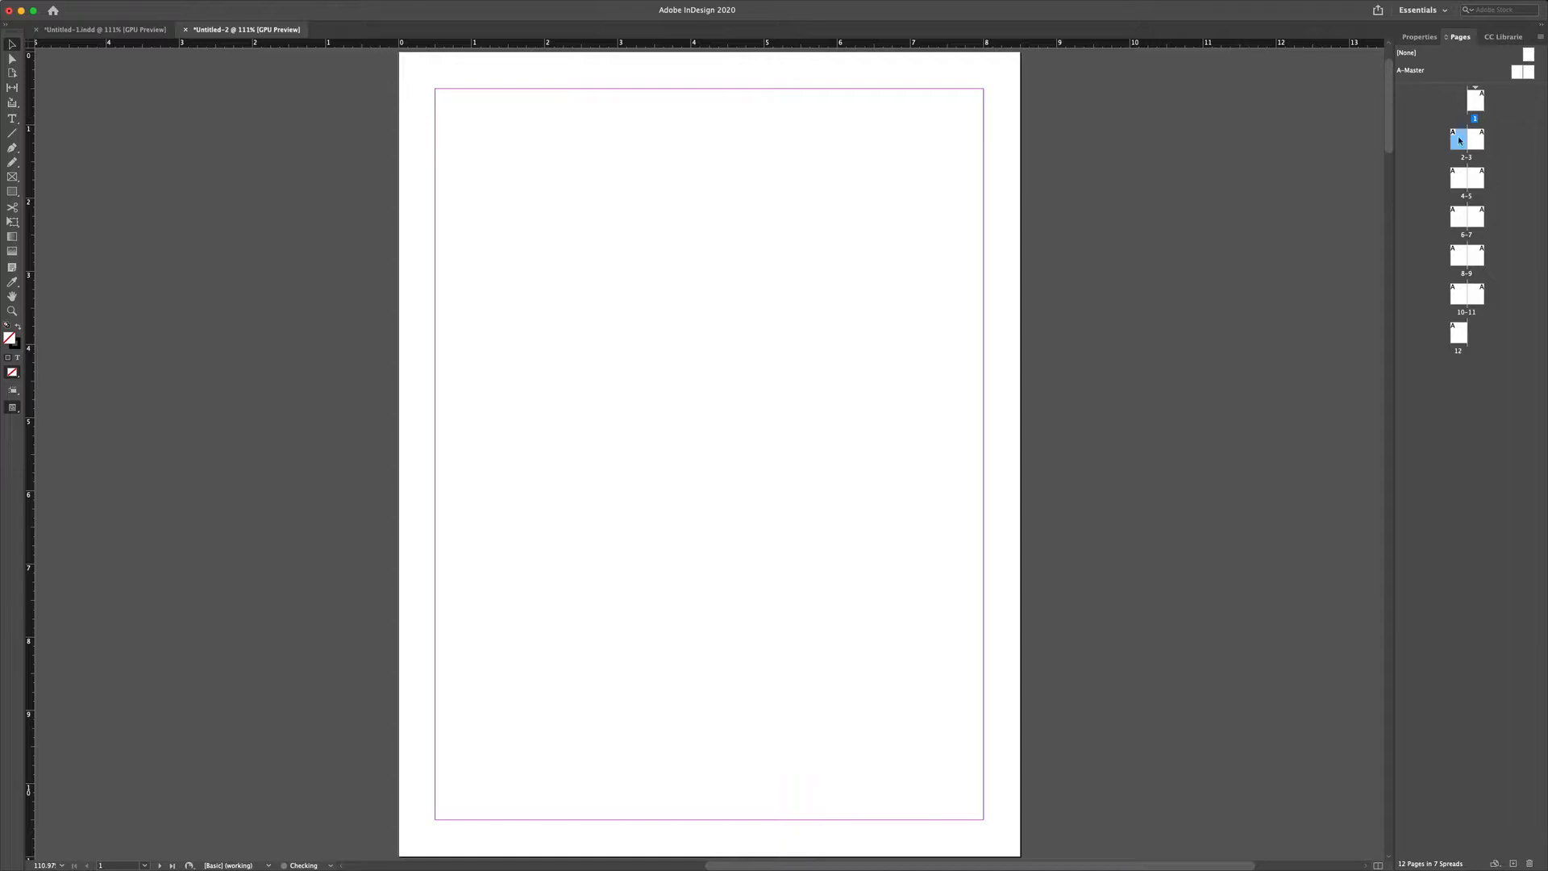
pyautogui.click(1458, 220)
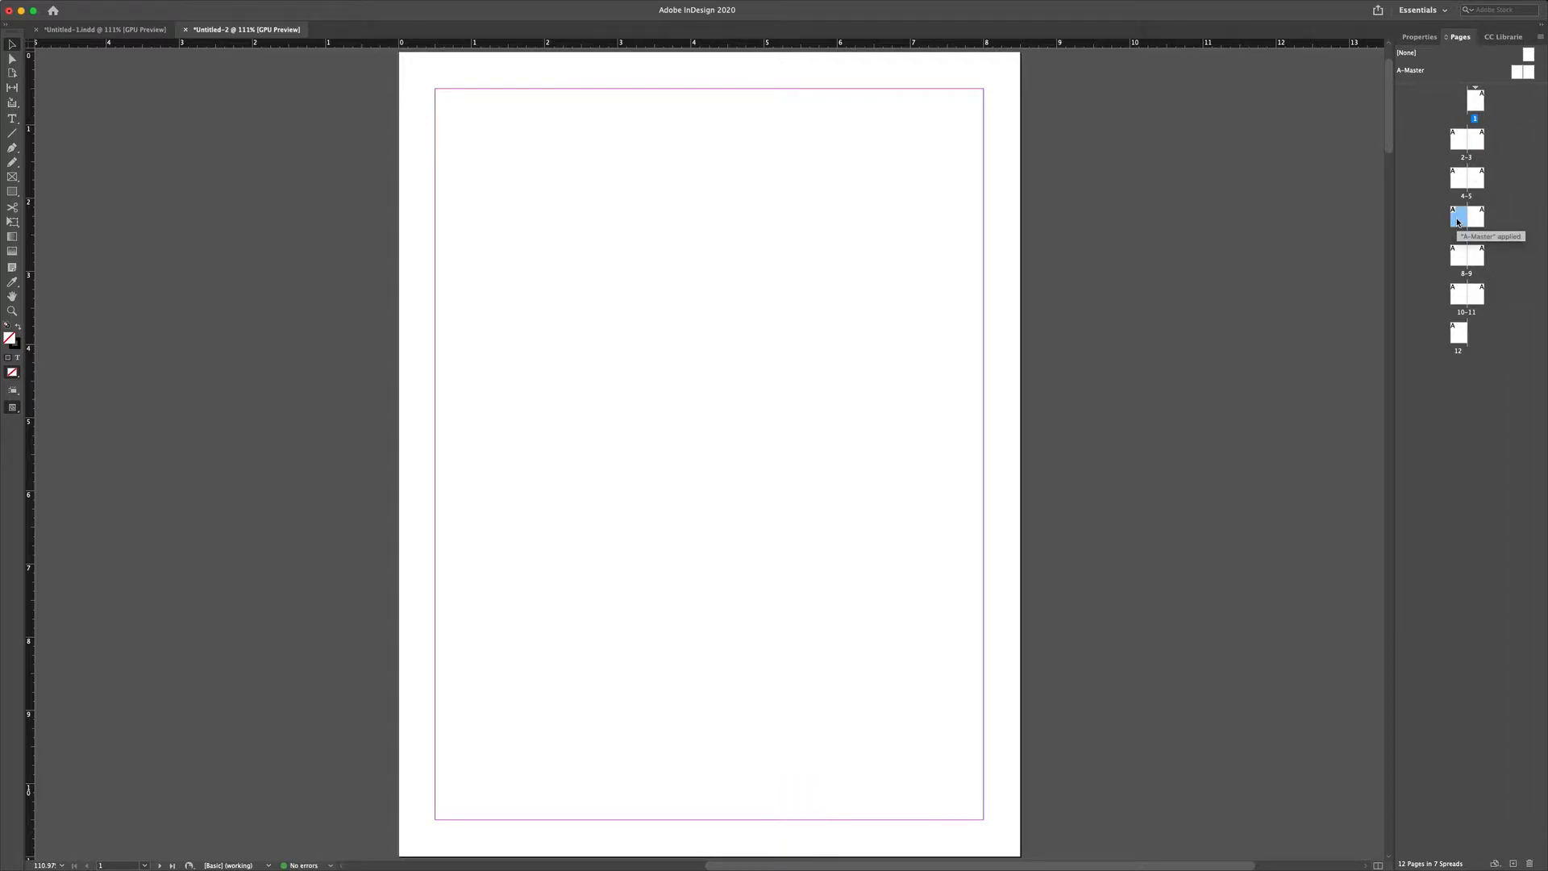
pyautogui.keyDown('shift'); pyautogui.click(1475, 219); pyautogui.keyUp('shift')
pyautogui.moveTo(1475, 219); pyautogui.dragTo(1491, 150)
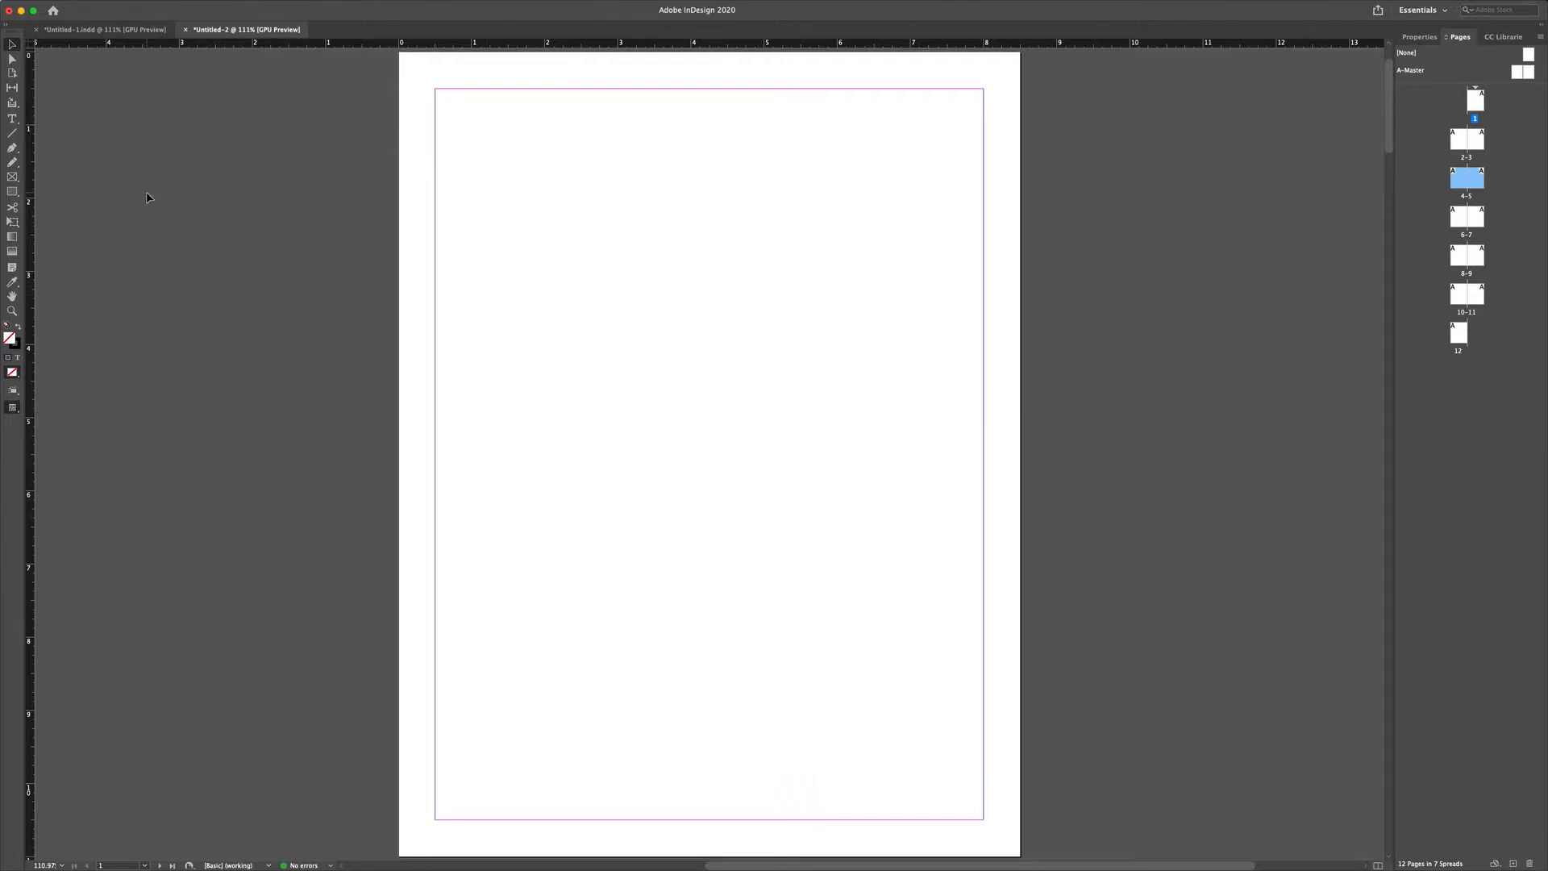
# Step: Choose the Rectangle tool and swap fill and stroke so the fill is black, leaving the Color Picker without changes
pyautogui.click(11, 192)
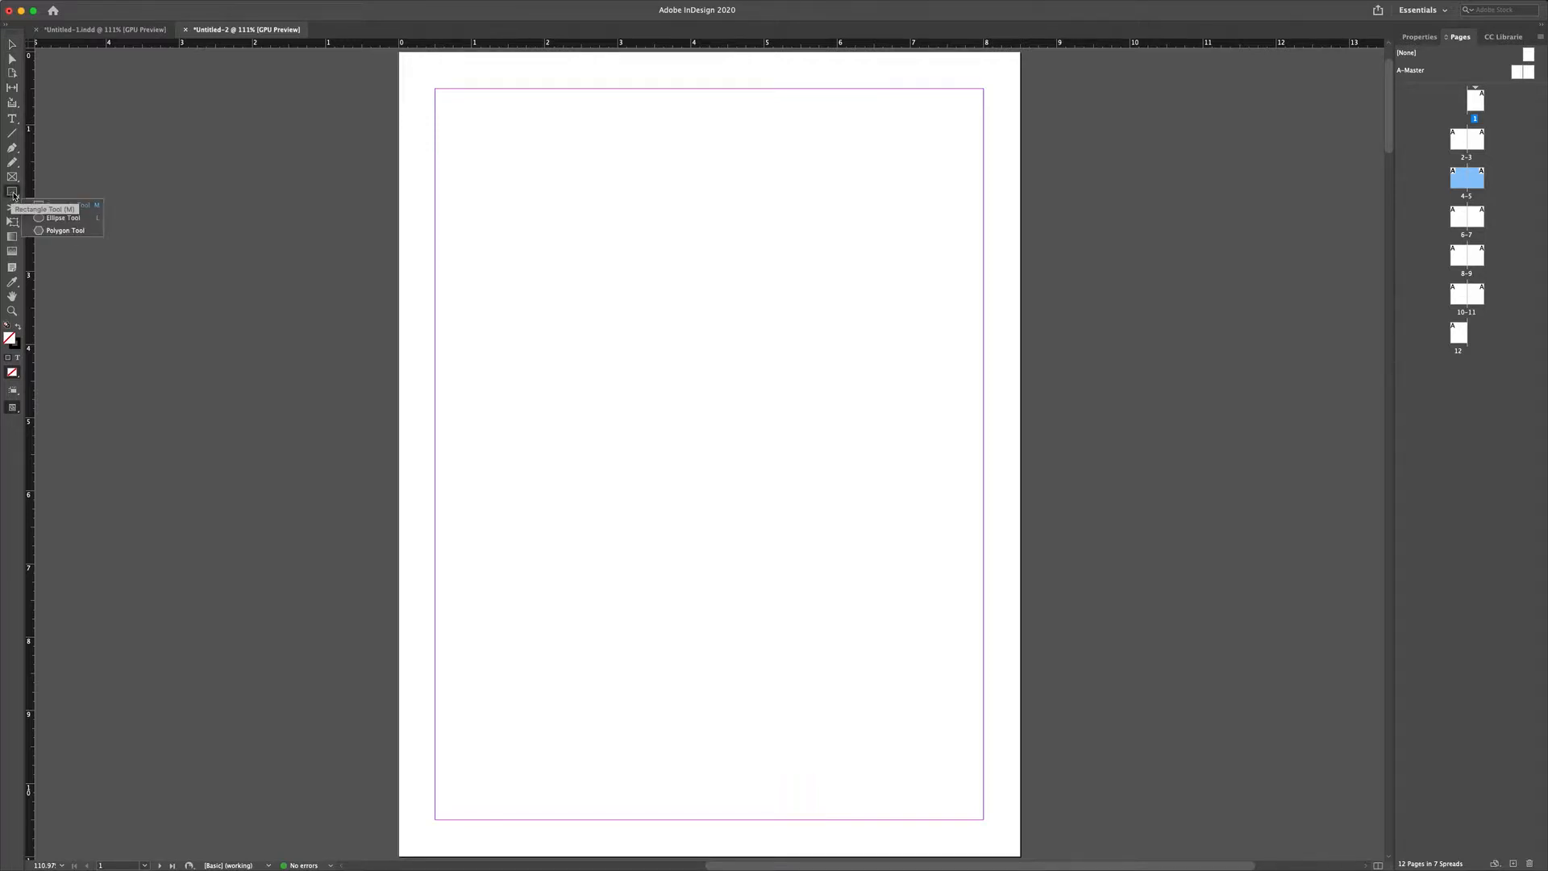
pyautogui.click(54, 204)
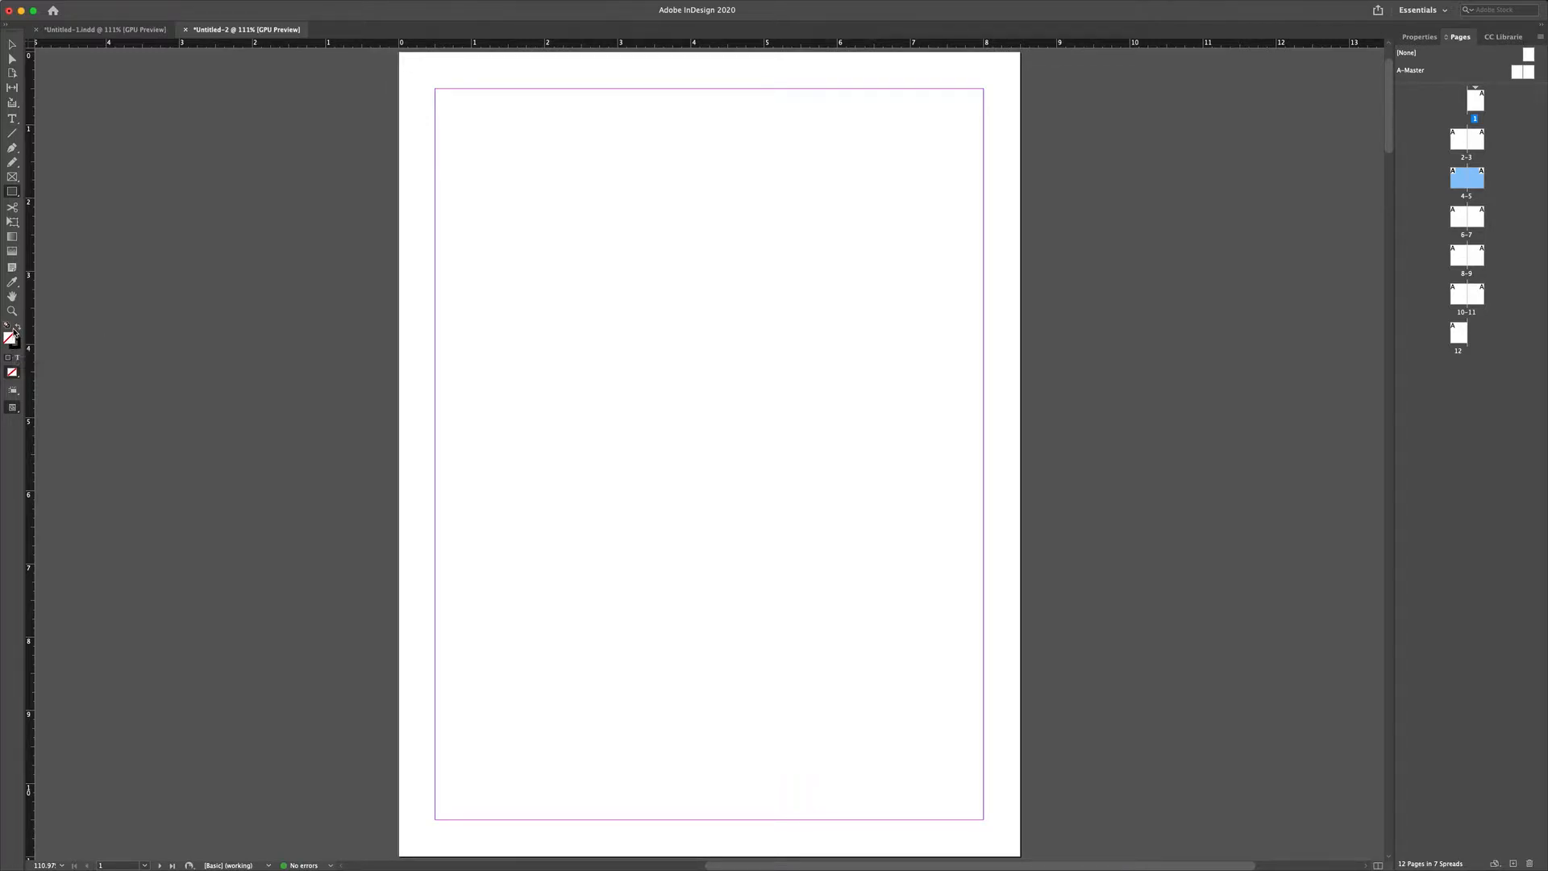
pyautogui.click(18, 327)
pyautogui.doubleClick(11, 343)
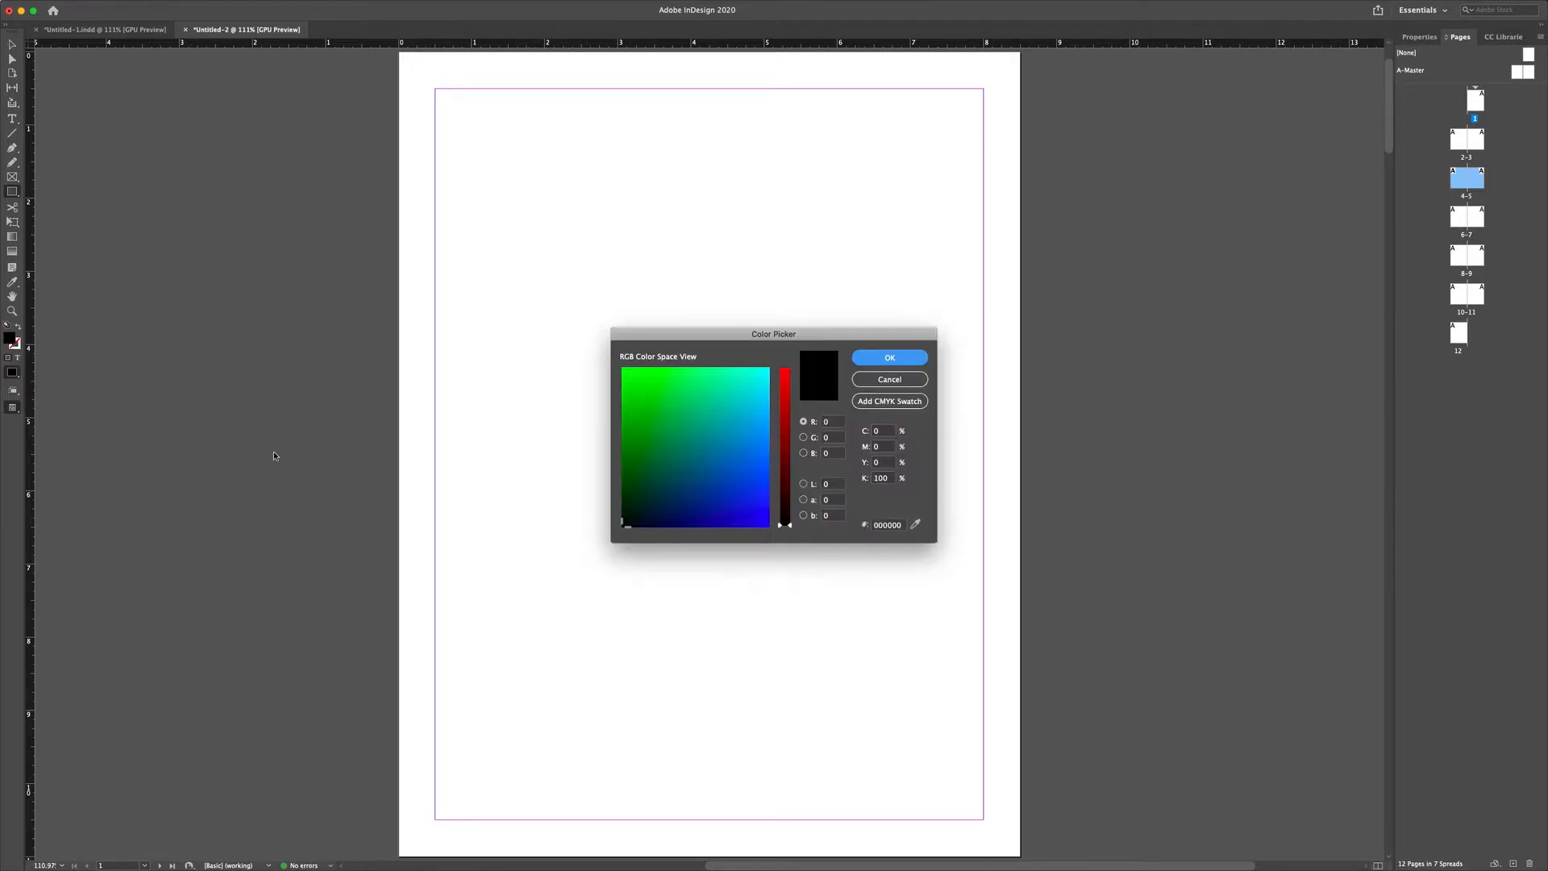
pyautogui.click(867, 381)
# Step: Display the document's colour swatches and add two new swatches based on Black
pyautogui.moveTo(446, 4)
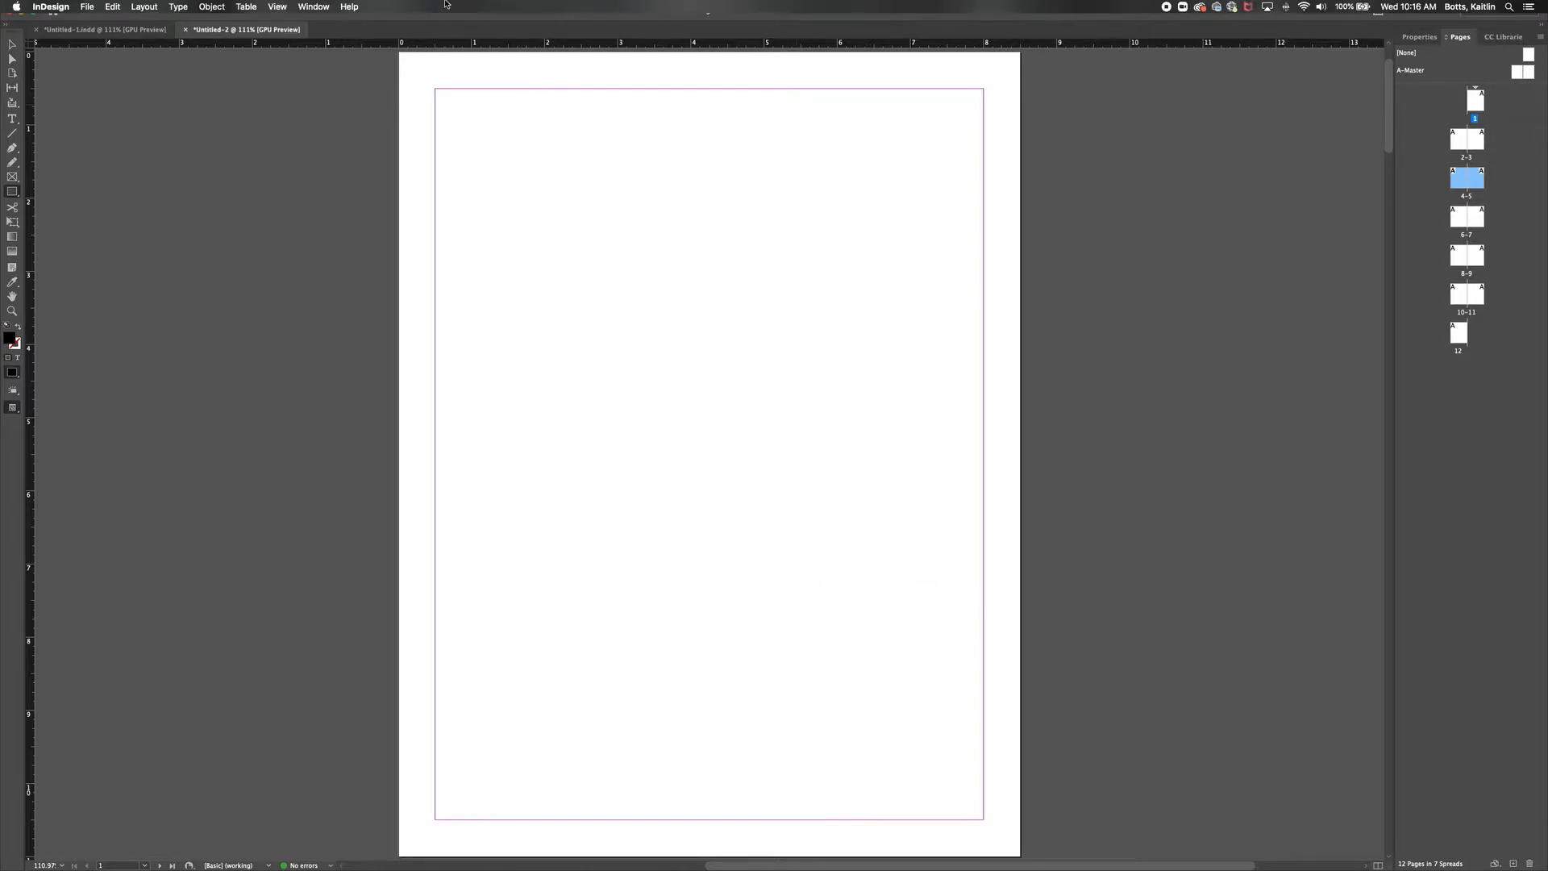
pyautogui.click(317, 7)
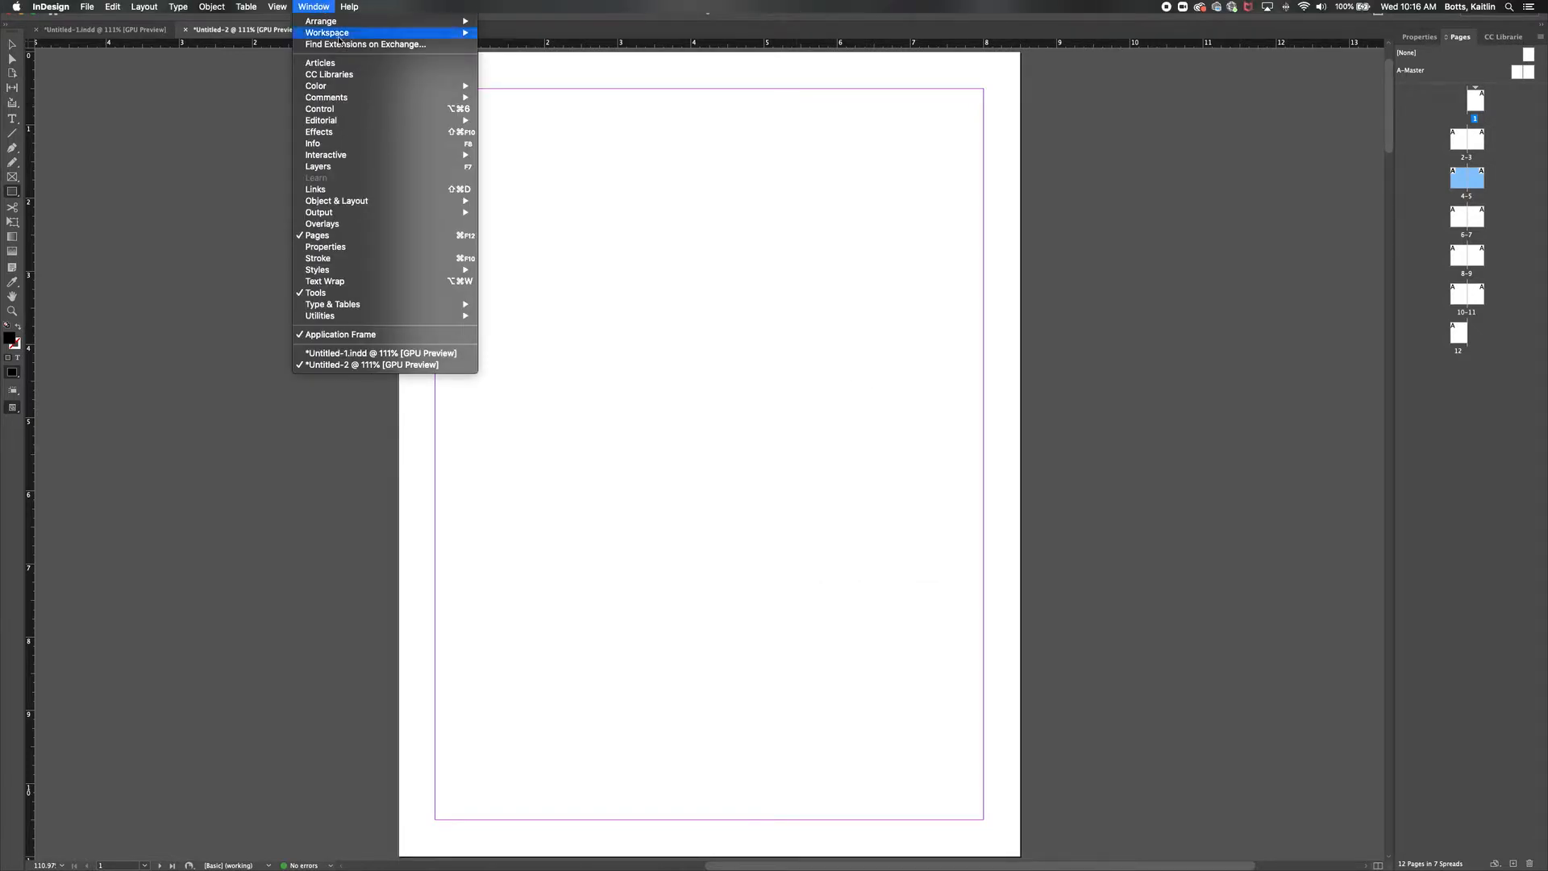
pyautogui.moveTo(362, 87)
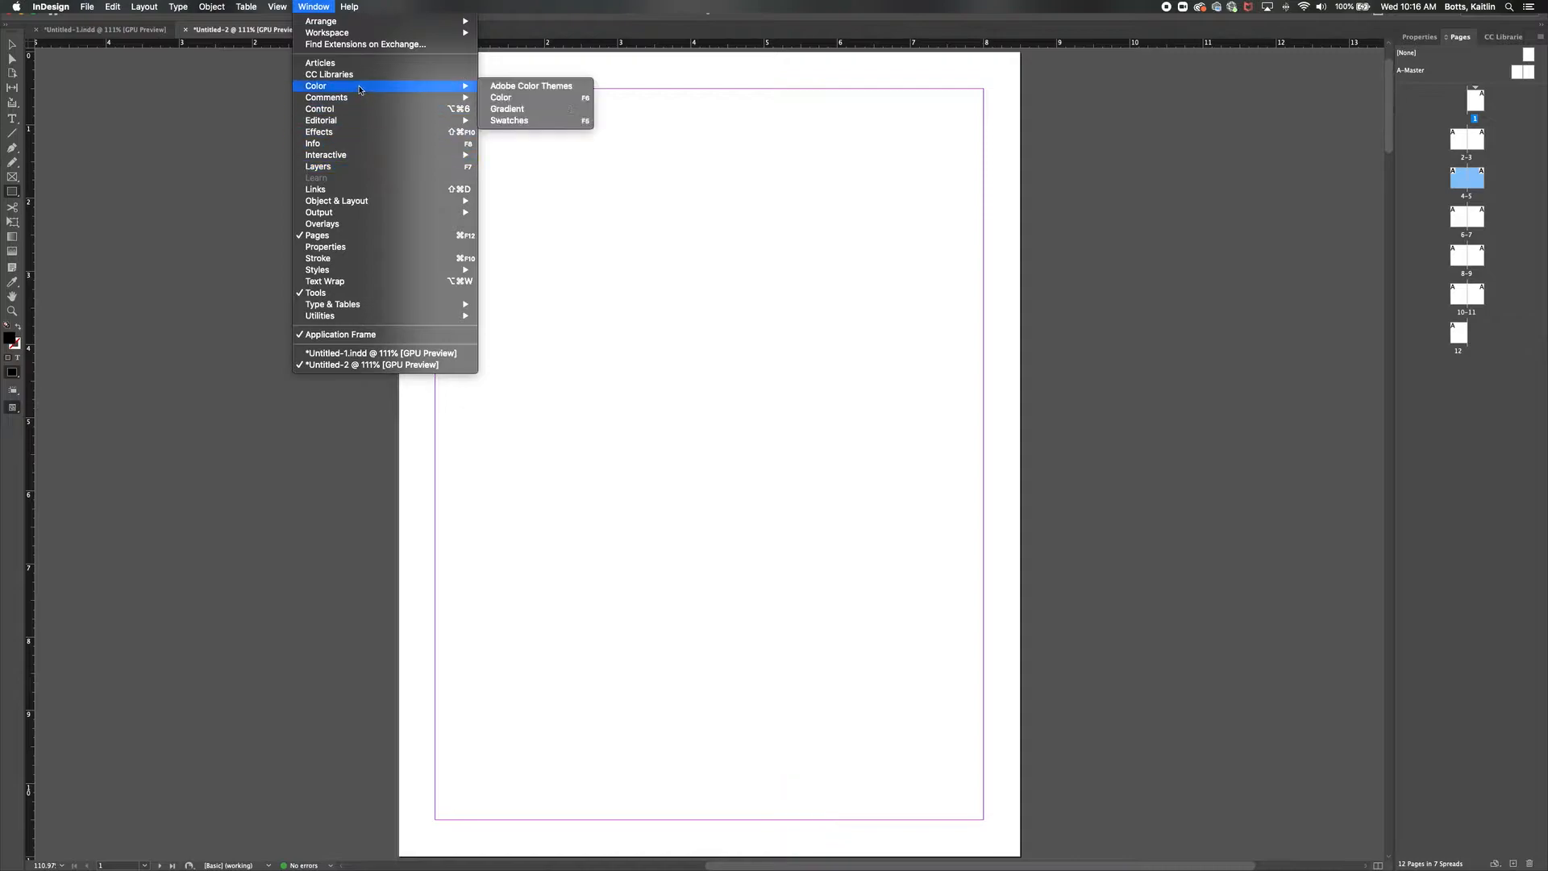
pyautogui.click(510, 120)
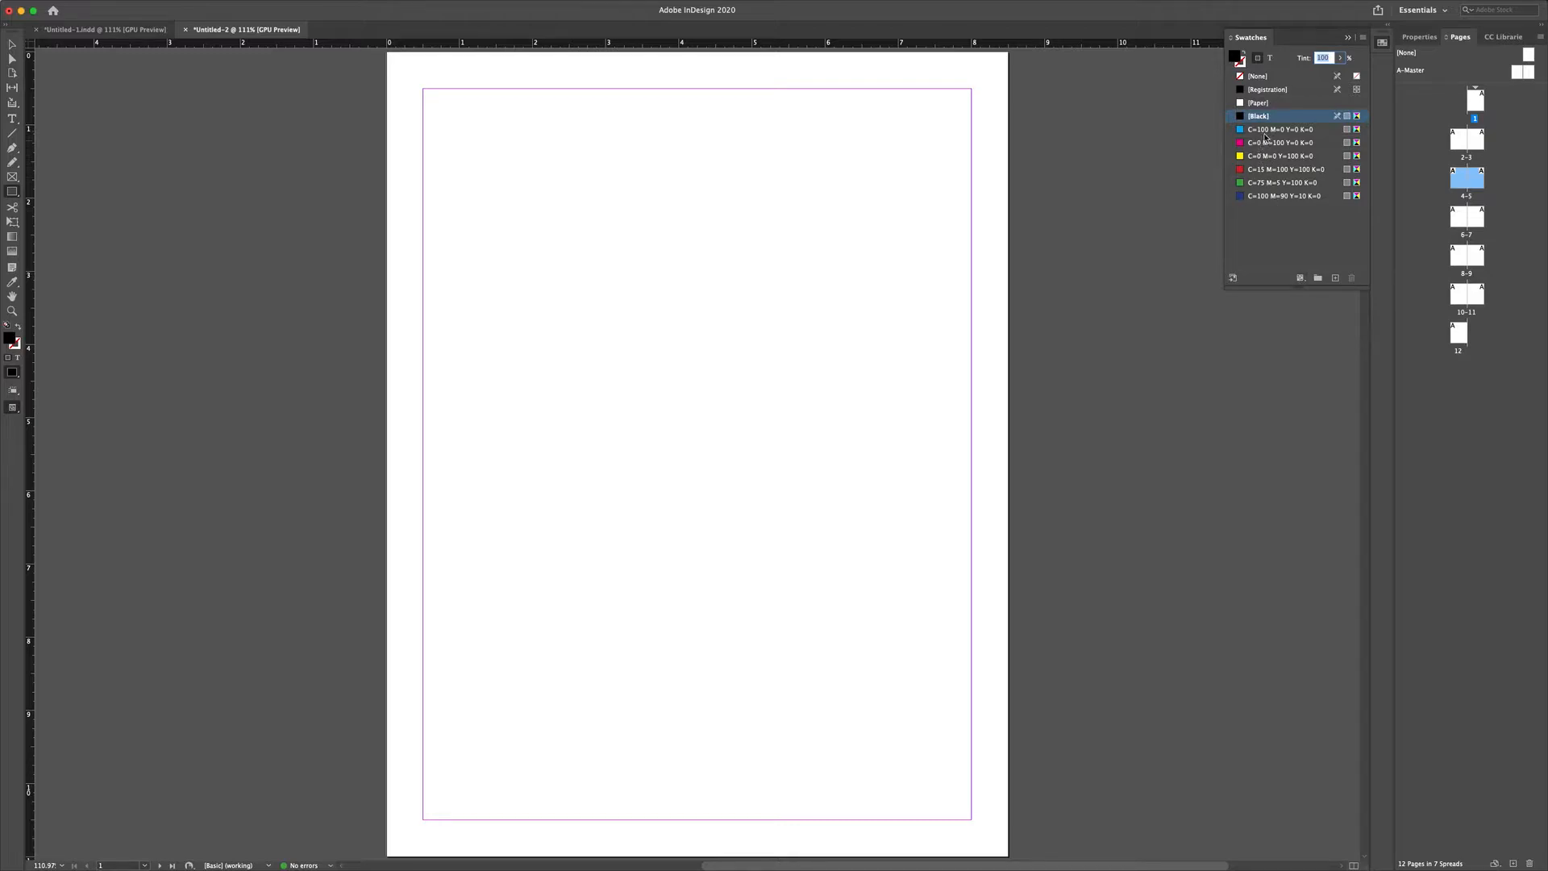
pyautogui.click(1336, 278)
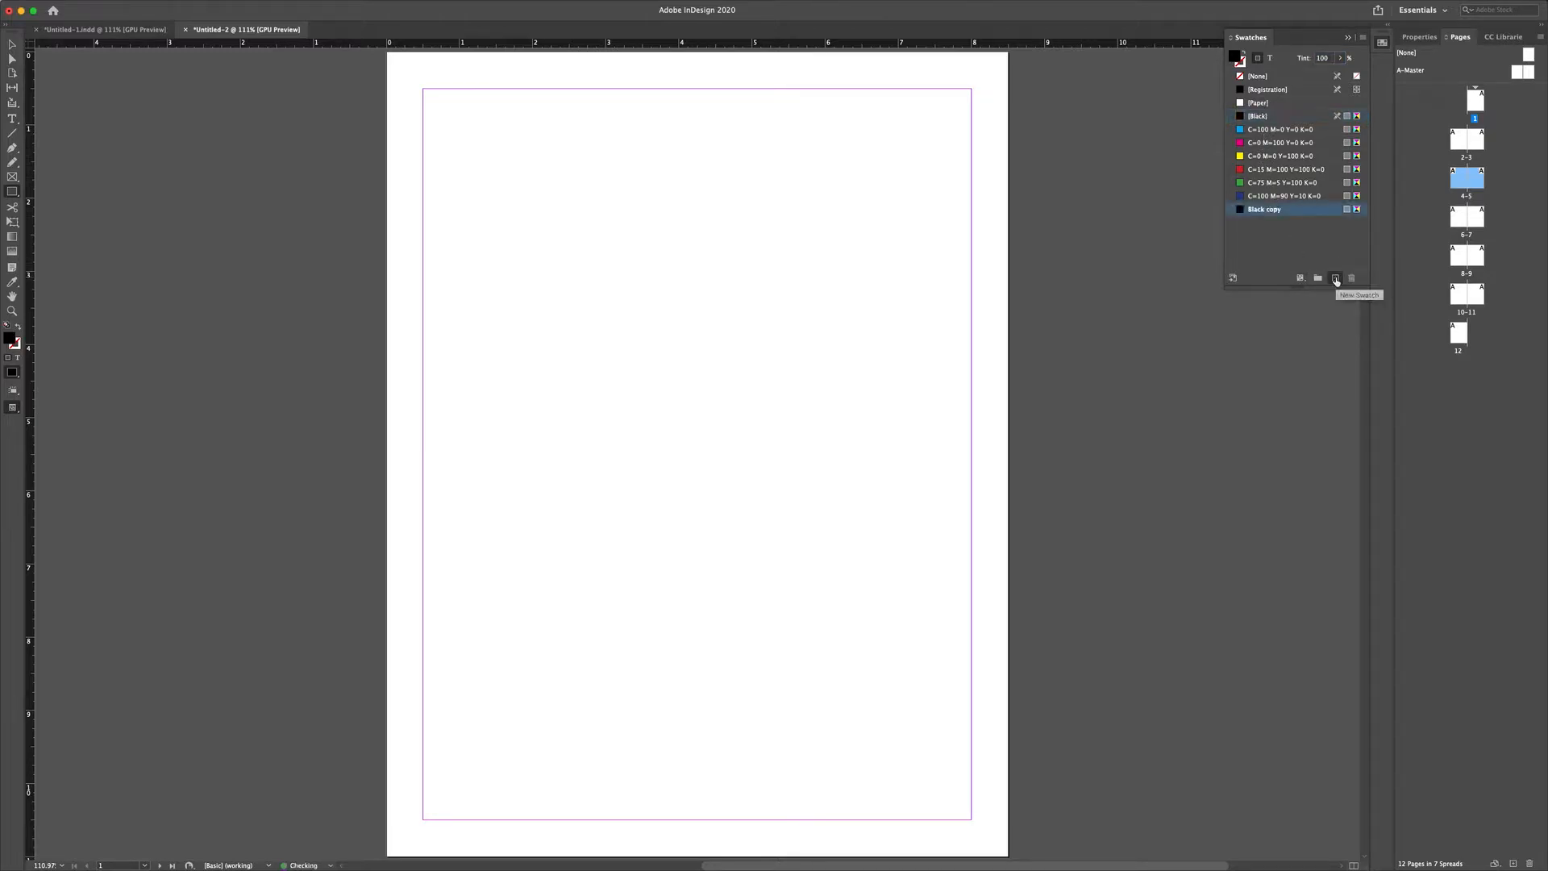
pyautogui.click(1336, 278)
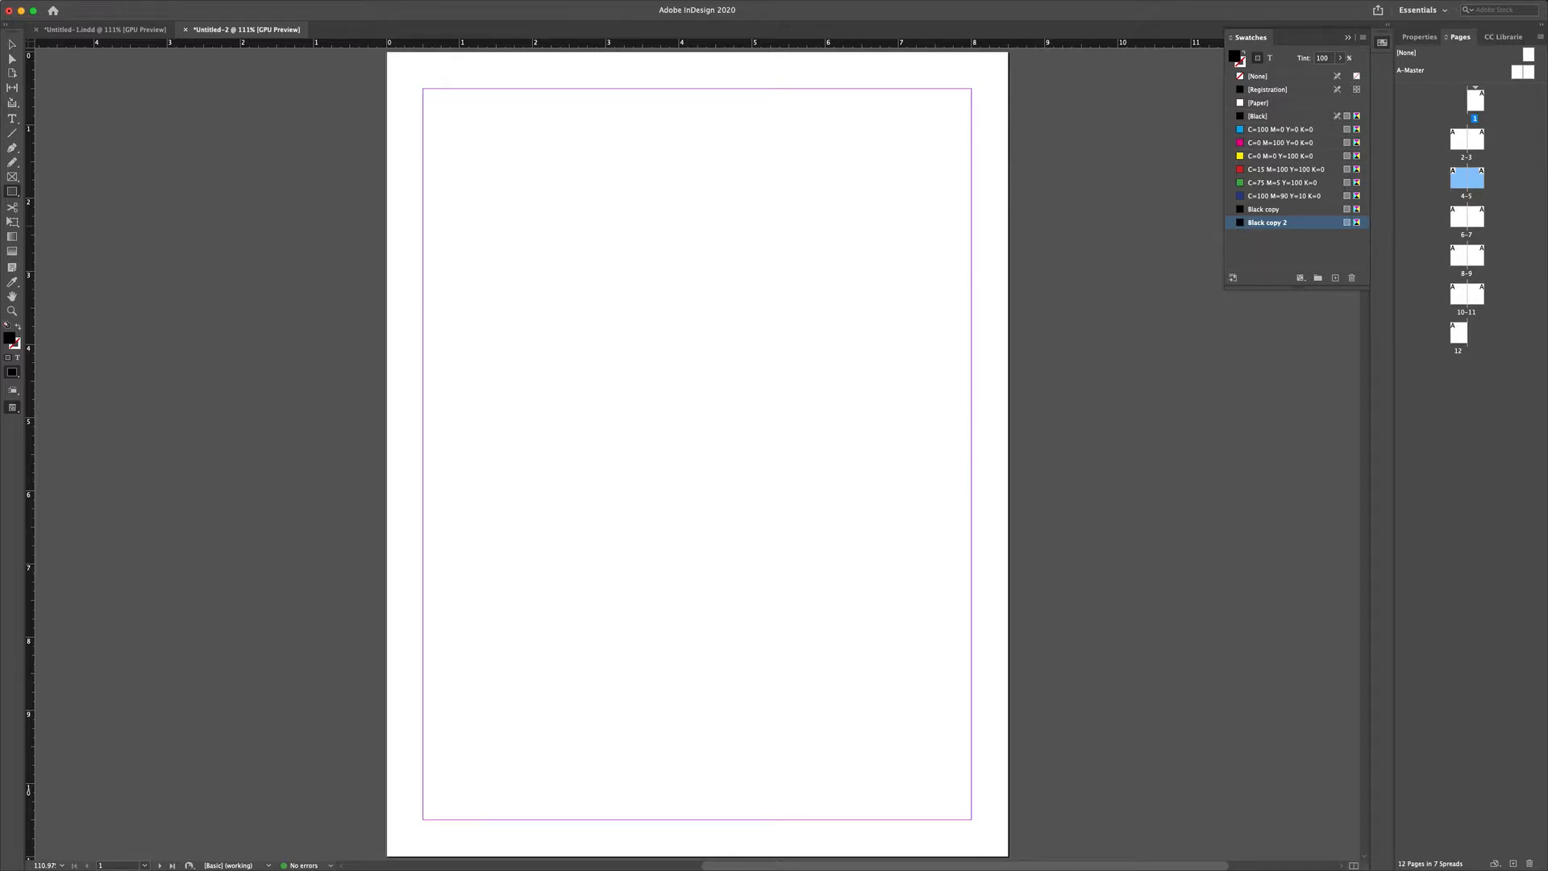
# Step: Redefine the newest swatch as a CMYK pink, with cyan, yellow and black at 0% and magenta slightly below 96%
pyautogui.doubleClick(1283, 223)
pyautogui.moveTo(1051, 225); pyautogui.dragTo(942, 233)
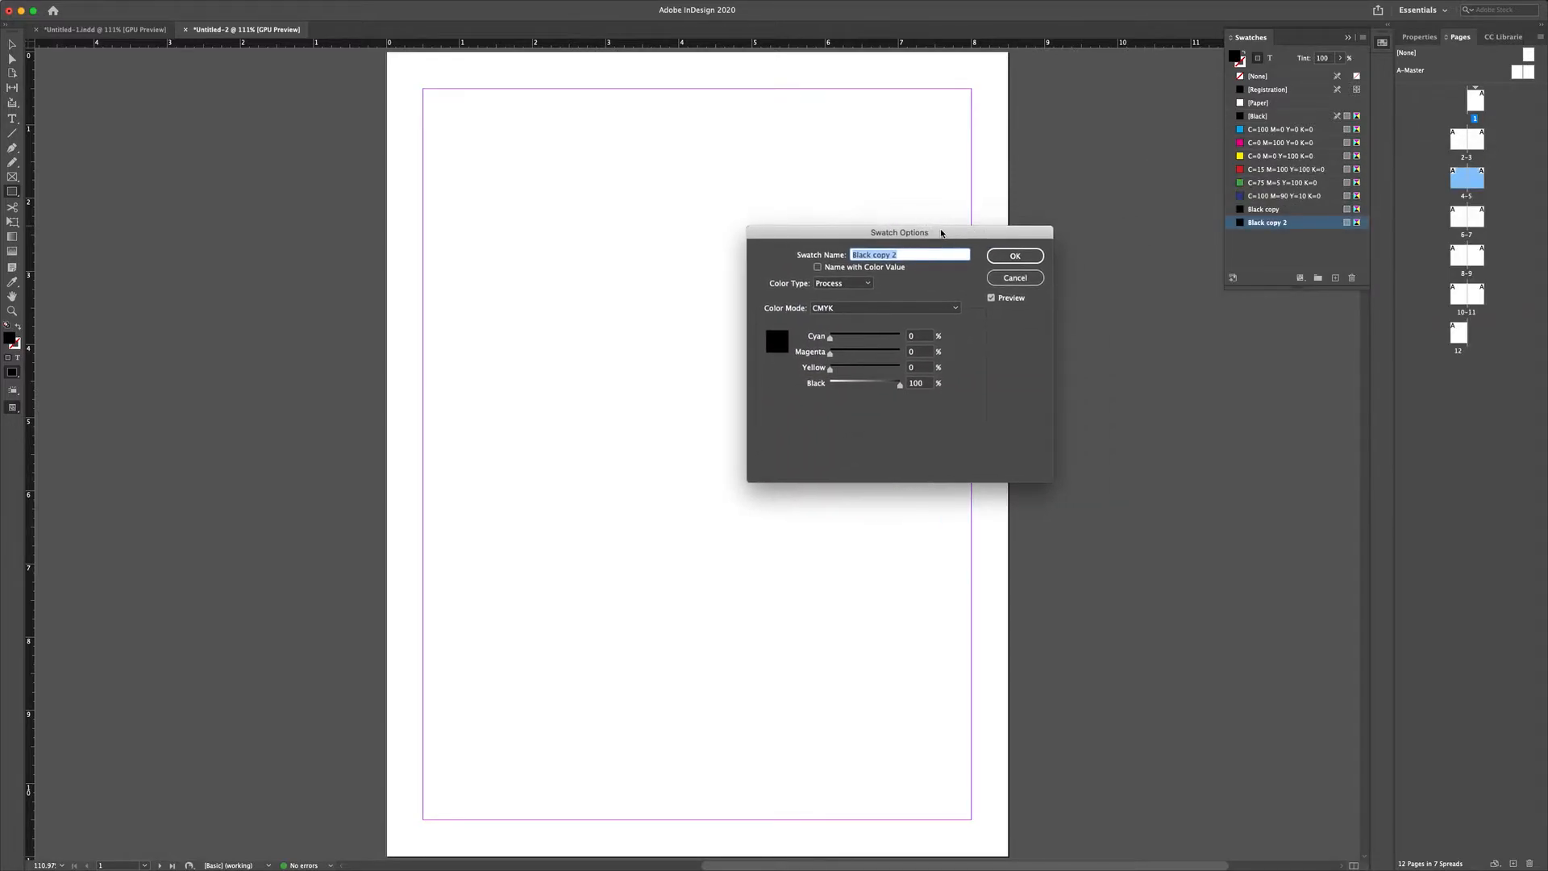
pyautogui.click(848, 308)
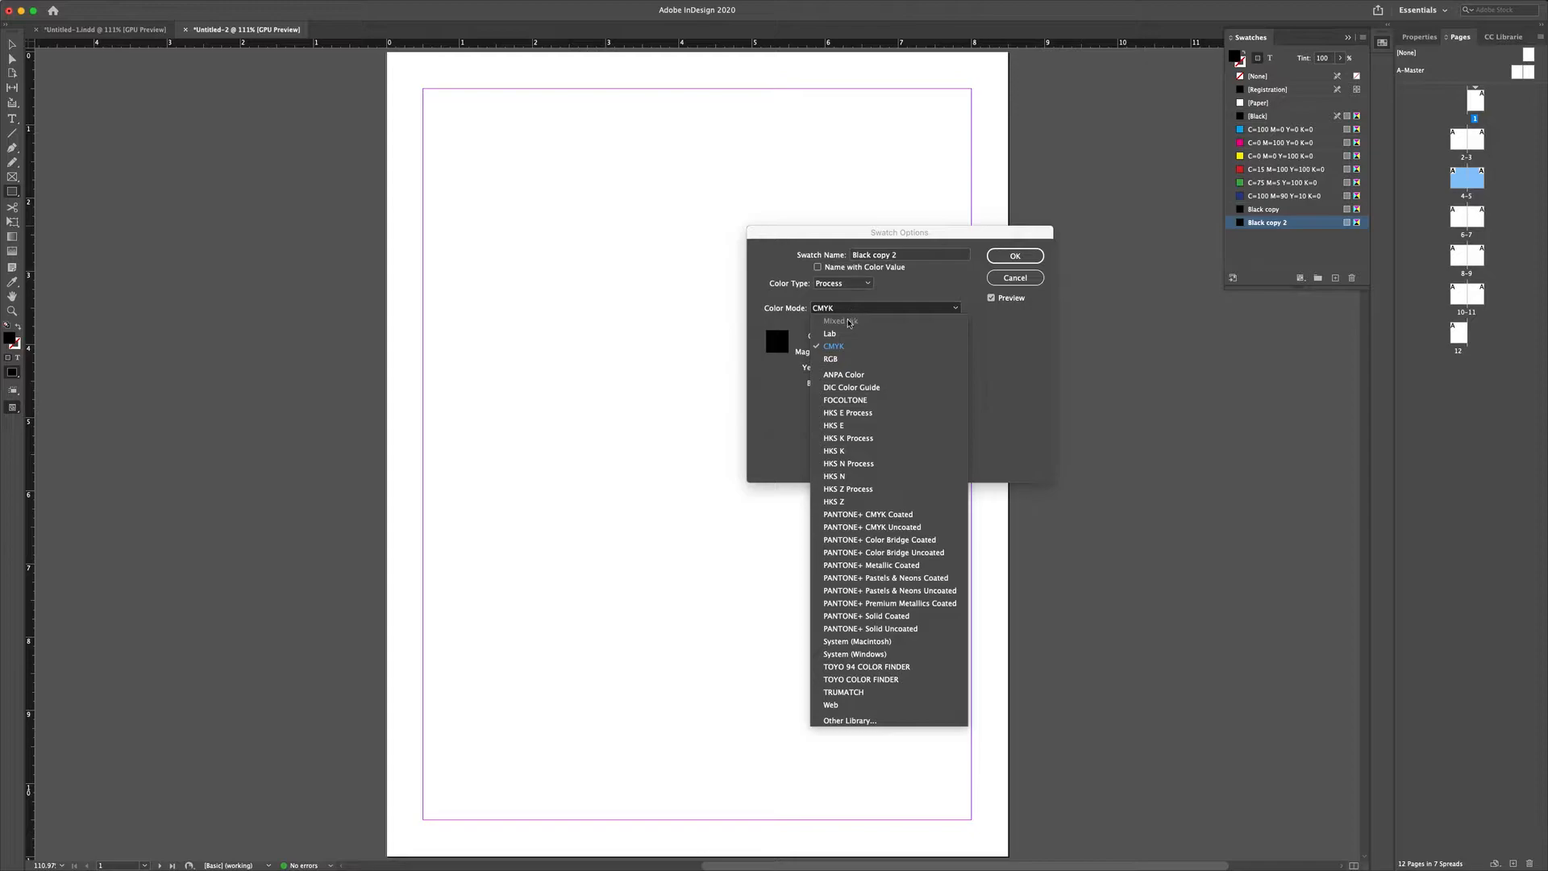
pyautogui.click(847, 361)
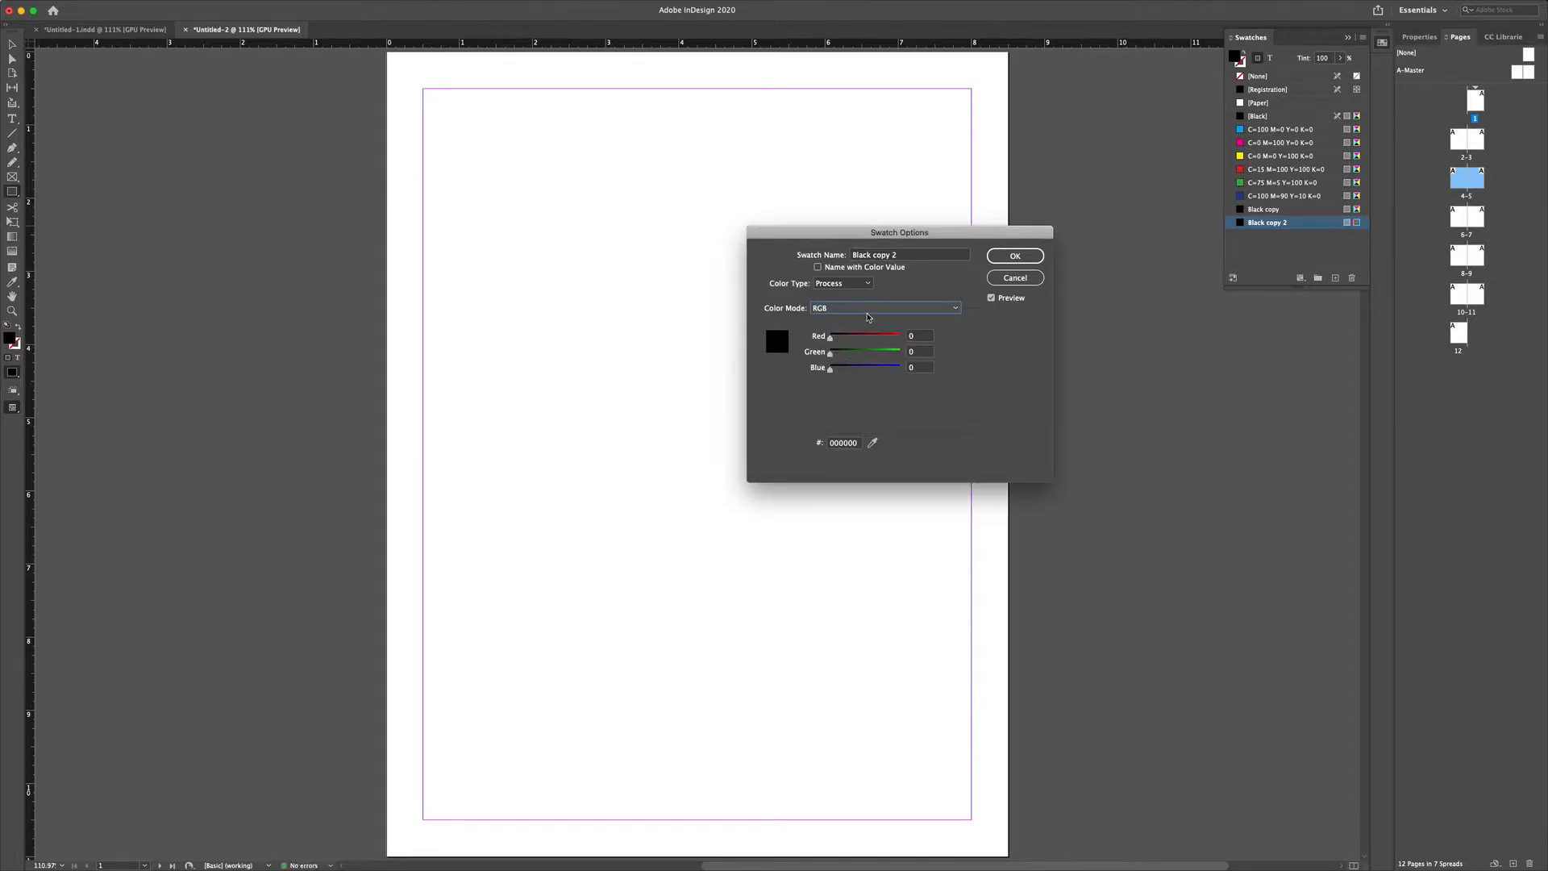
pyautogui.click(868, 315)
pyautogui.click(868, 349)
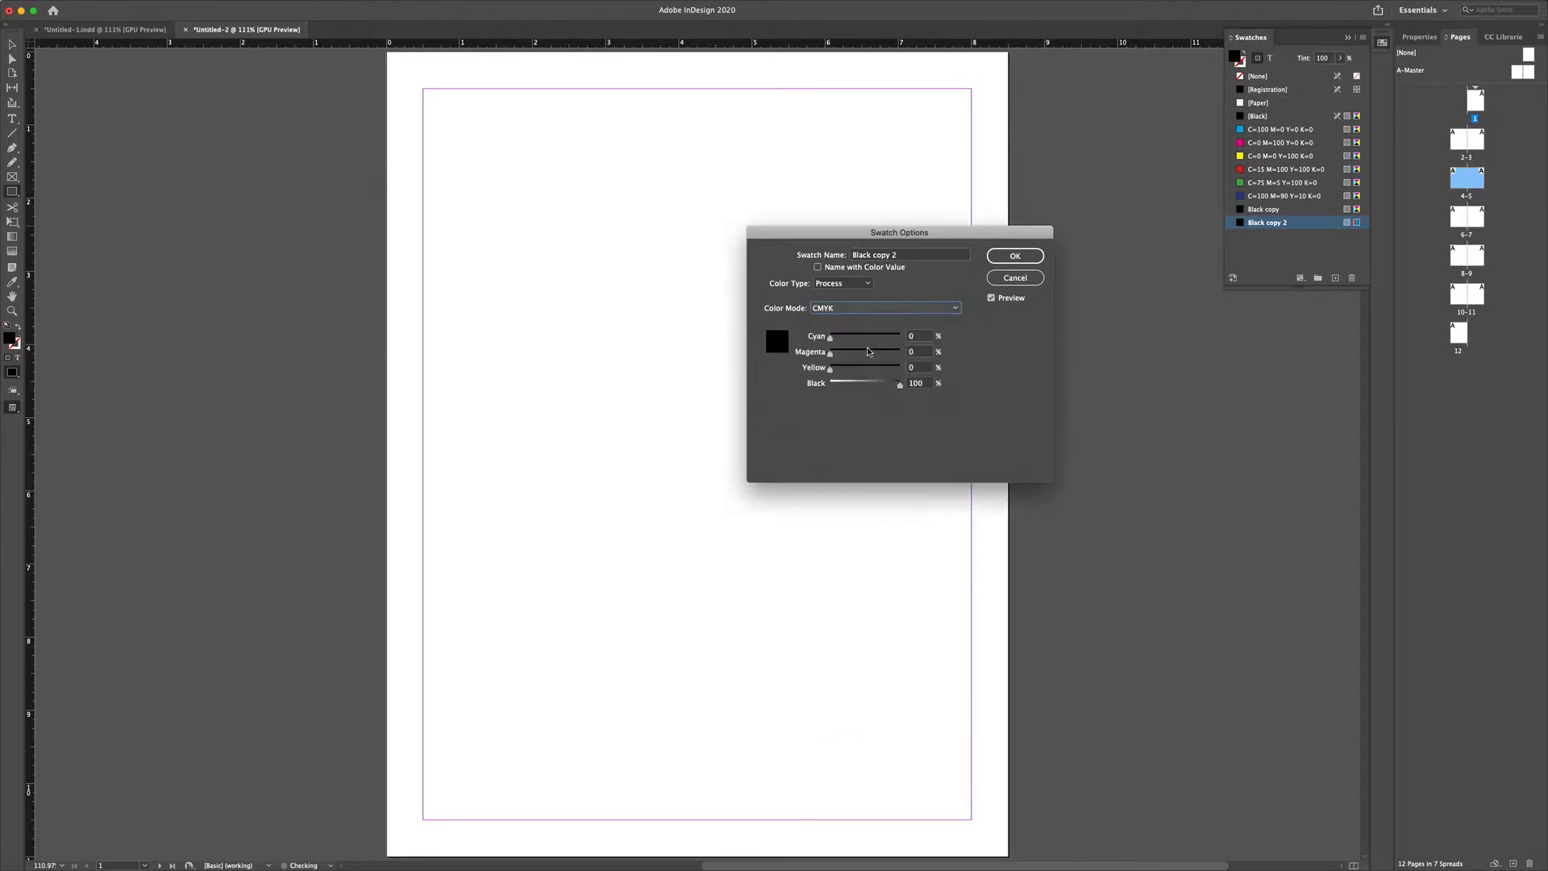
pyautogui.moveTo(830, 337)
pyautogui.mouseDown()
pyautogui.moveTo(900, 337)
pyautogui.moveTo(895, 388)
pyautogui.moveTo(831, 385)
pyautogui.moveTo(844, 371)
pyautogui.moveTo(829, 370)
pyautogui.moveTo(890, 338)
pyautogui.moveTo(819, 347)
pyautogui.mouseUp()
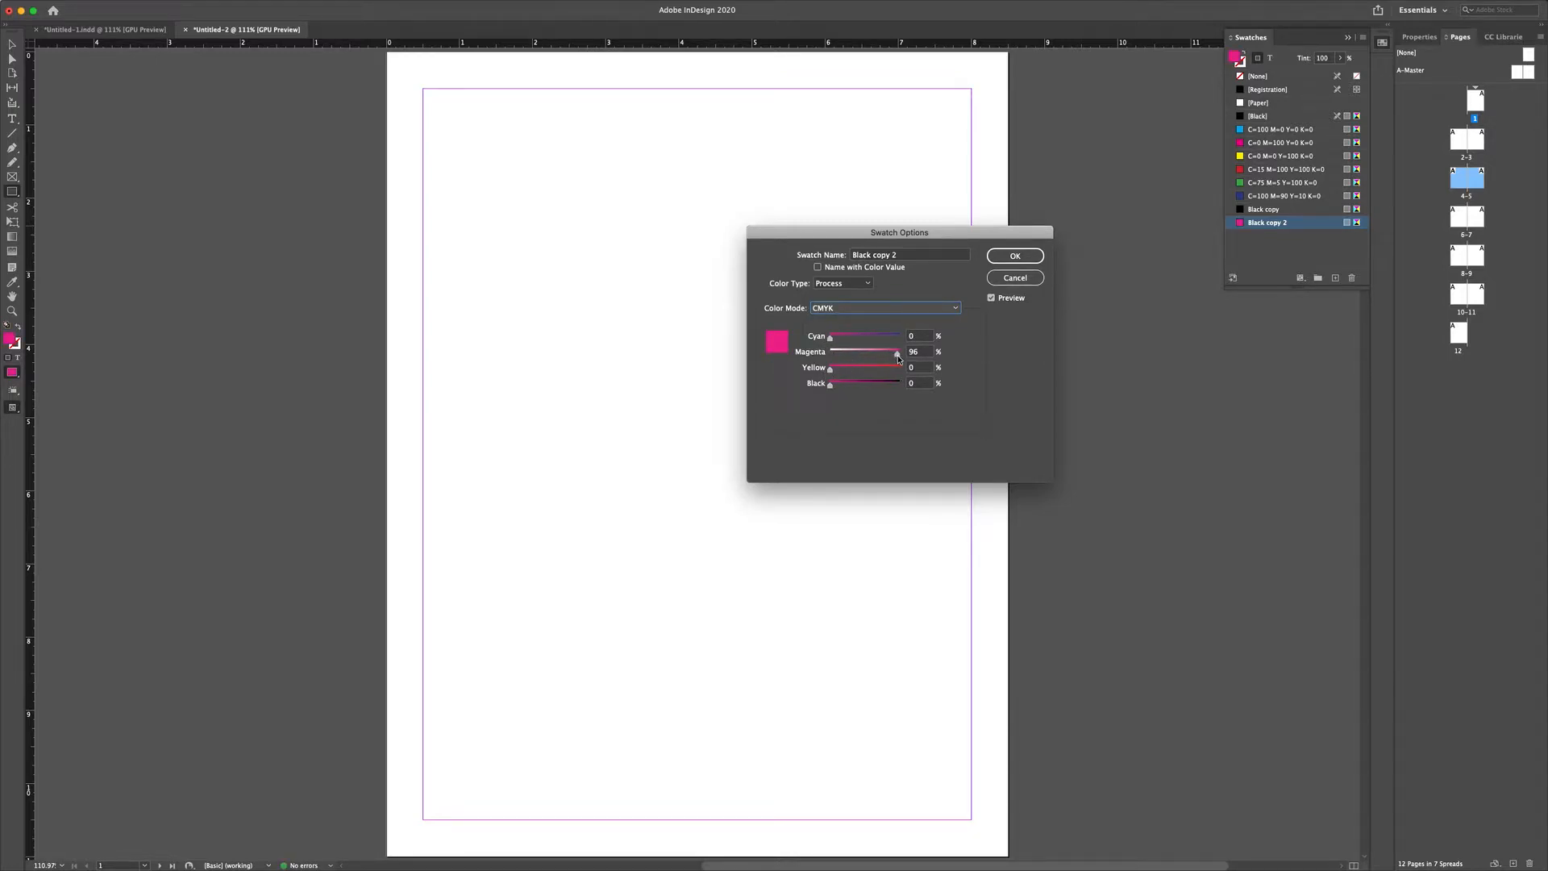
pyautogui.moveTo(898, 358); pyautogui.dragTo(887, 358)
pyautogui.click(1015, 256)
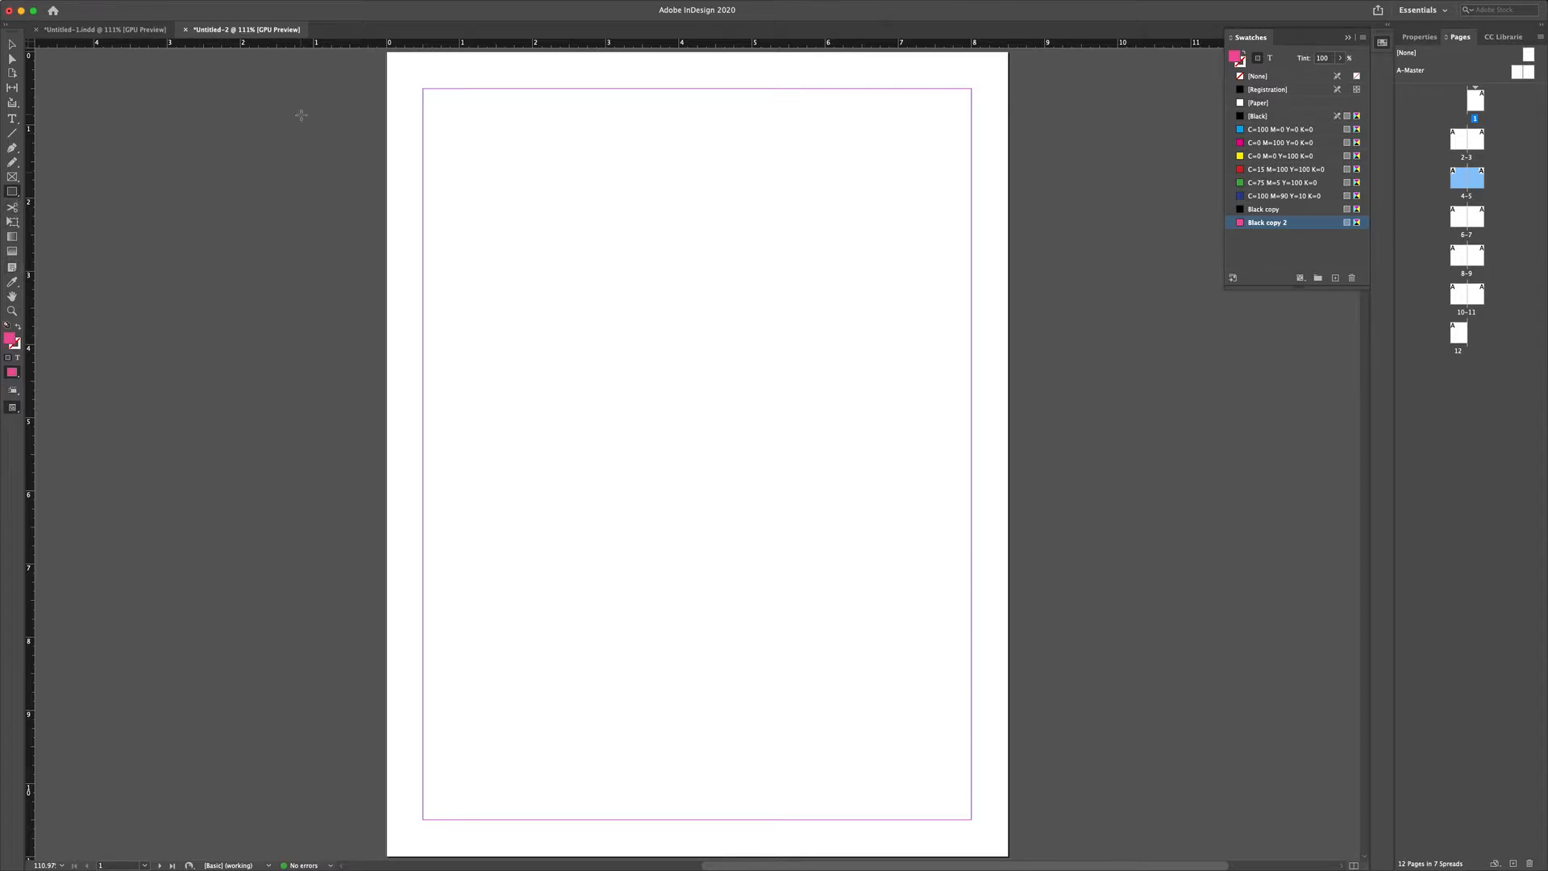
# Step: Cover page 1 with a pink rectangle, extend its lower edge to the page edge, and check the page in Preview mode
pyautogui.moveTo(388, 55); pyautogui.dragTo(1009, 855)
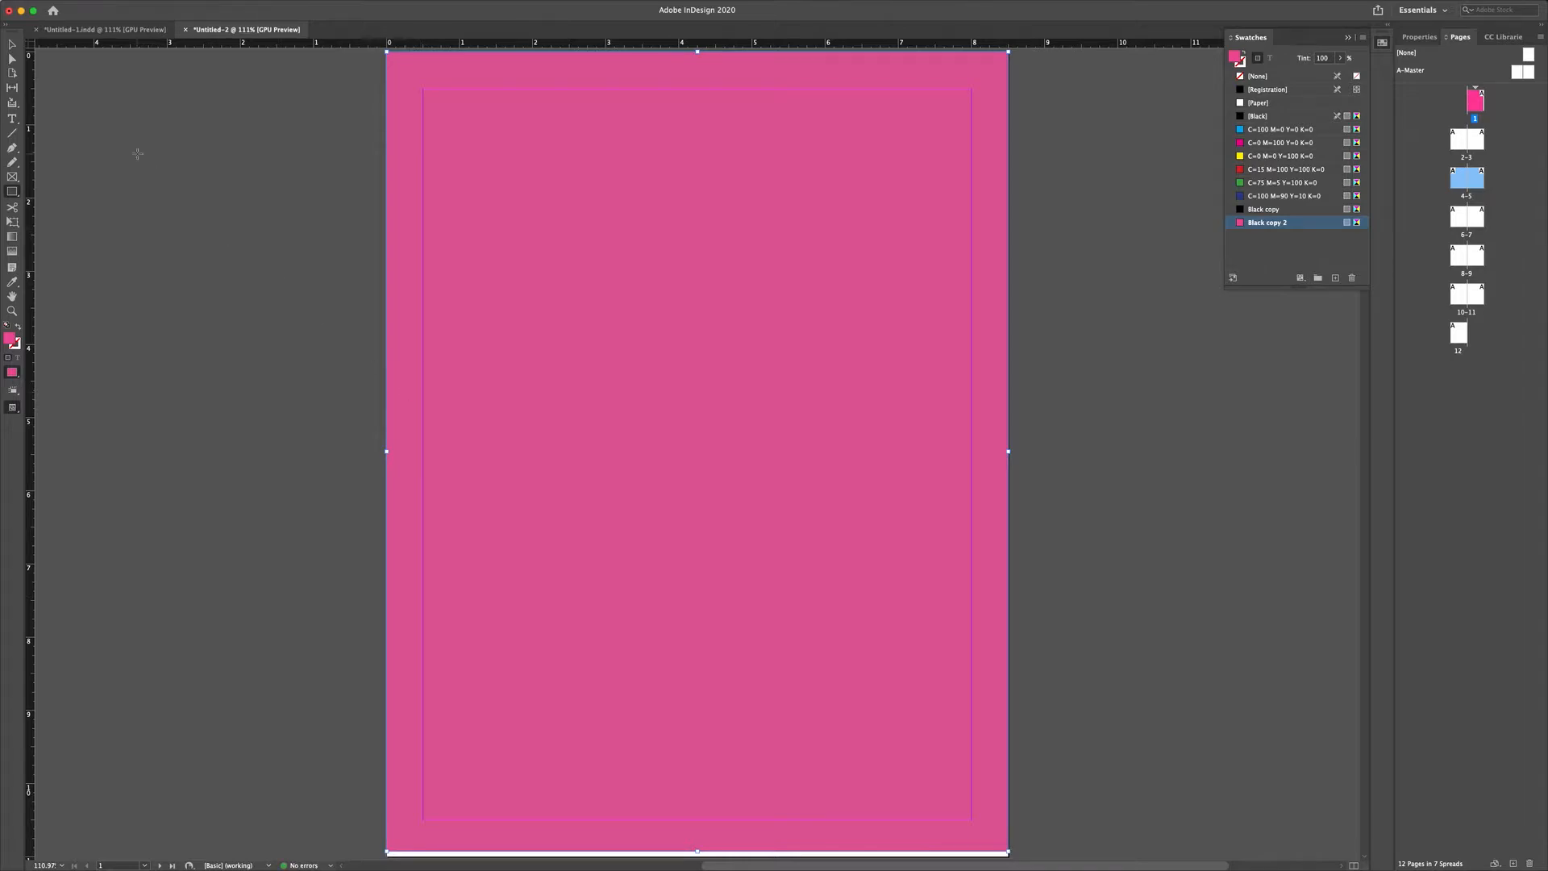
pyautogui.click(13, 48)
pyautogui.moveTo(700, 847); pyautogui.dragTo(698, 857)
pyautogui.click(1075, 639)
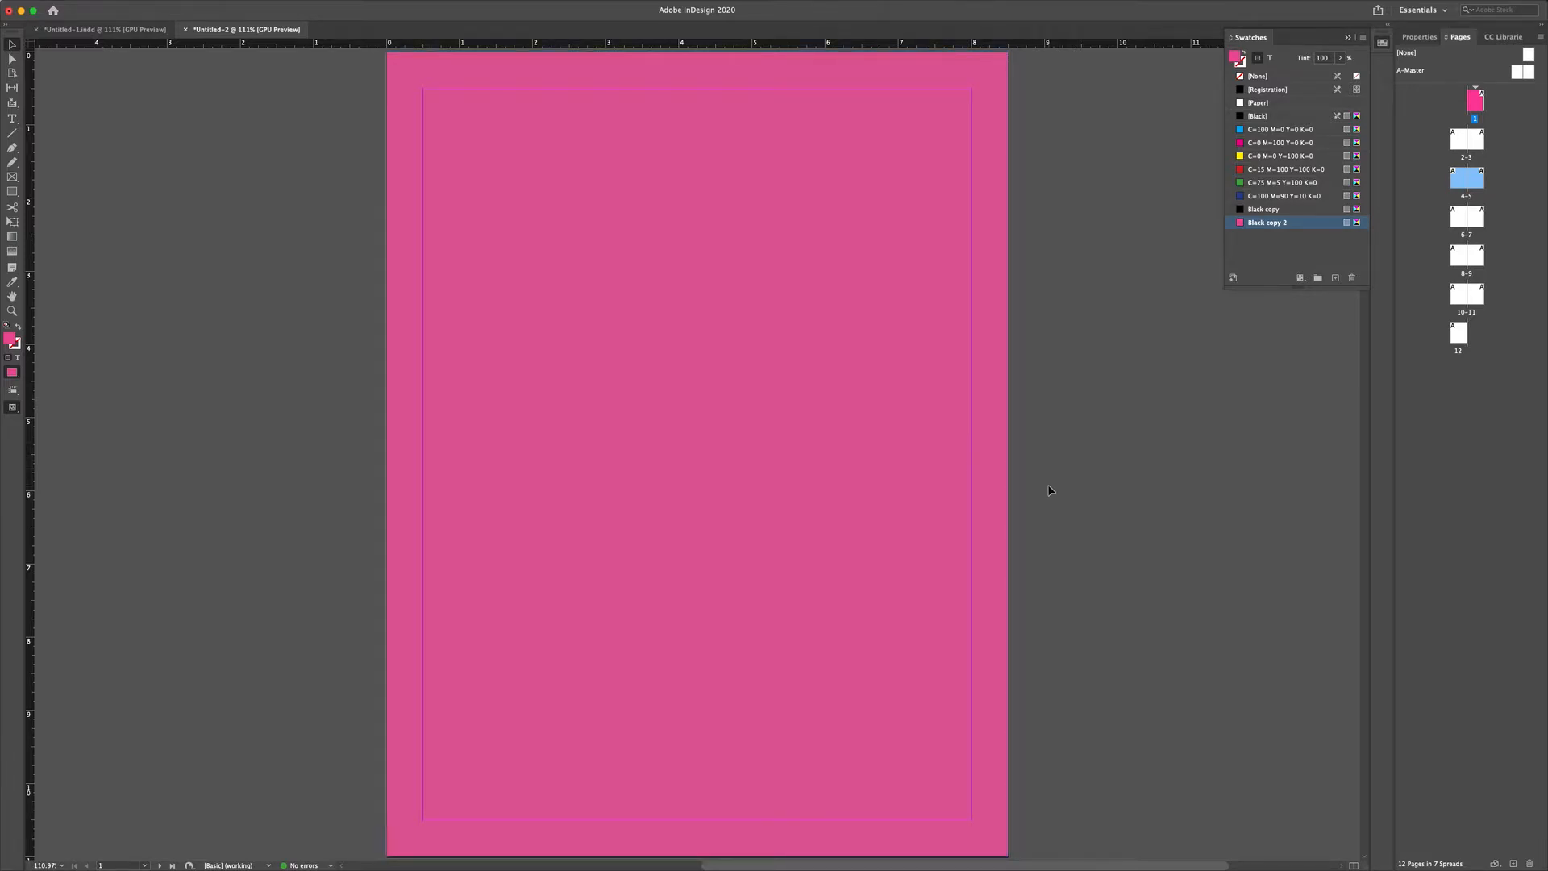
pyautogui.press('w')
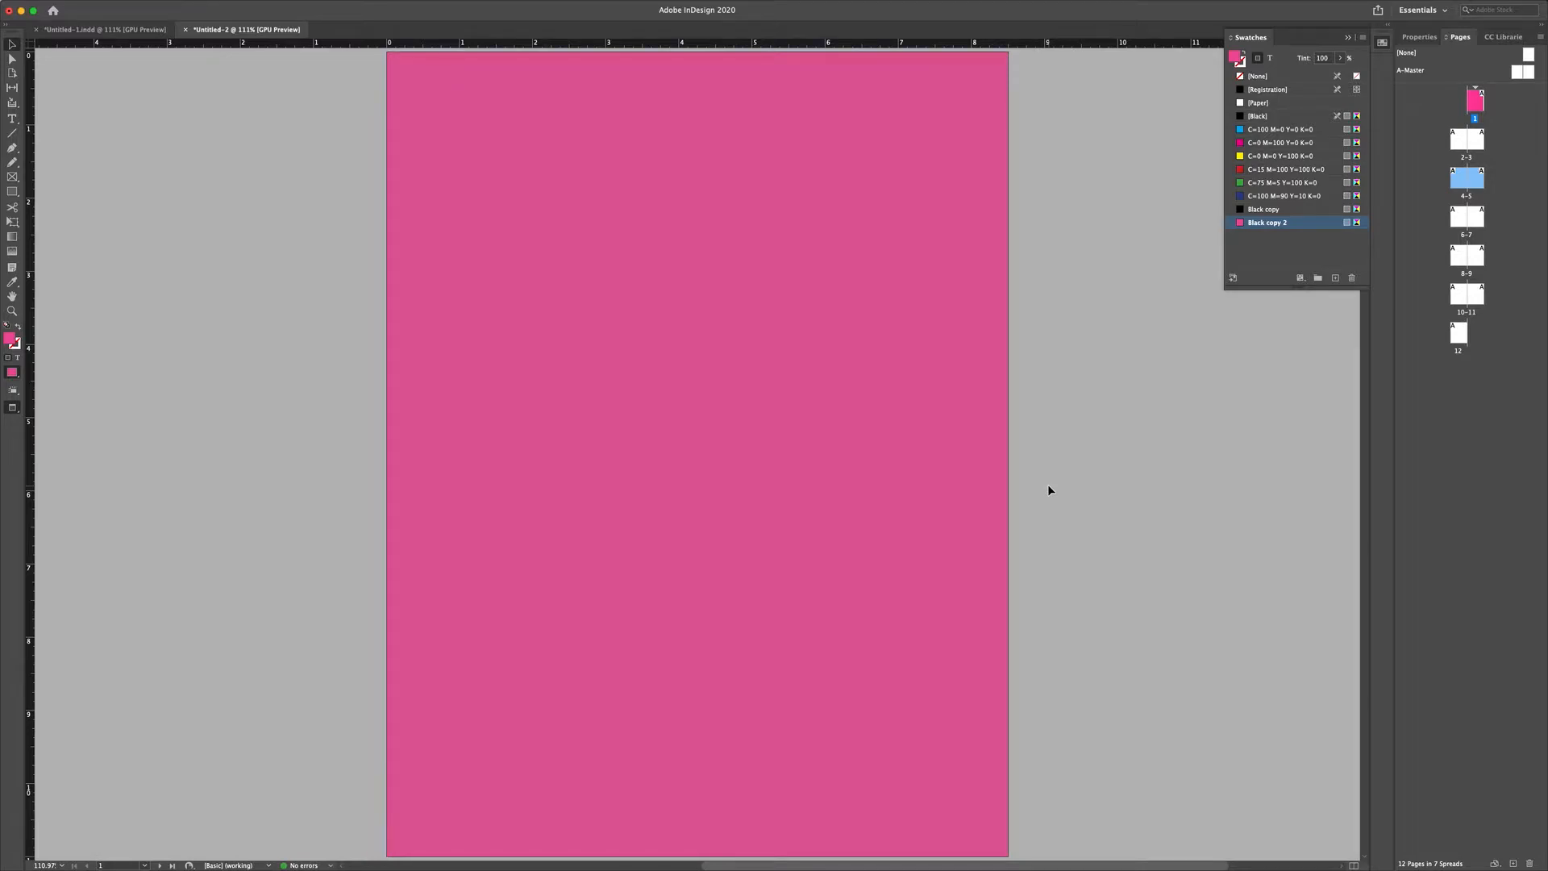
pyautogui.press('w')
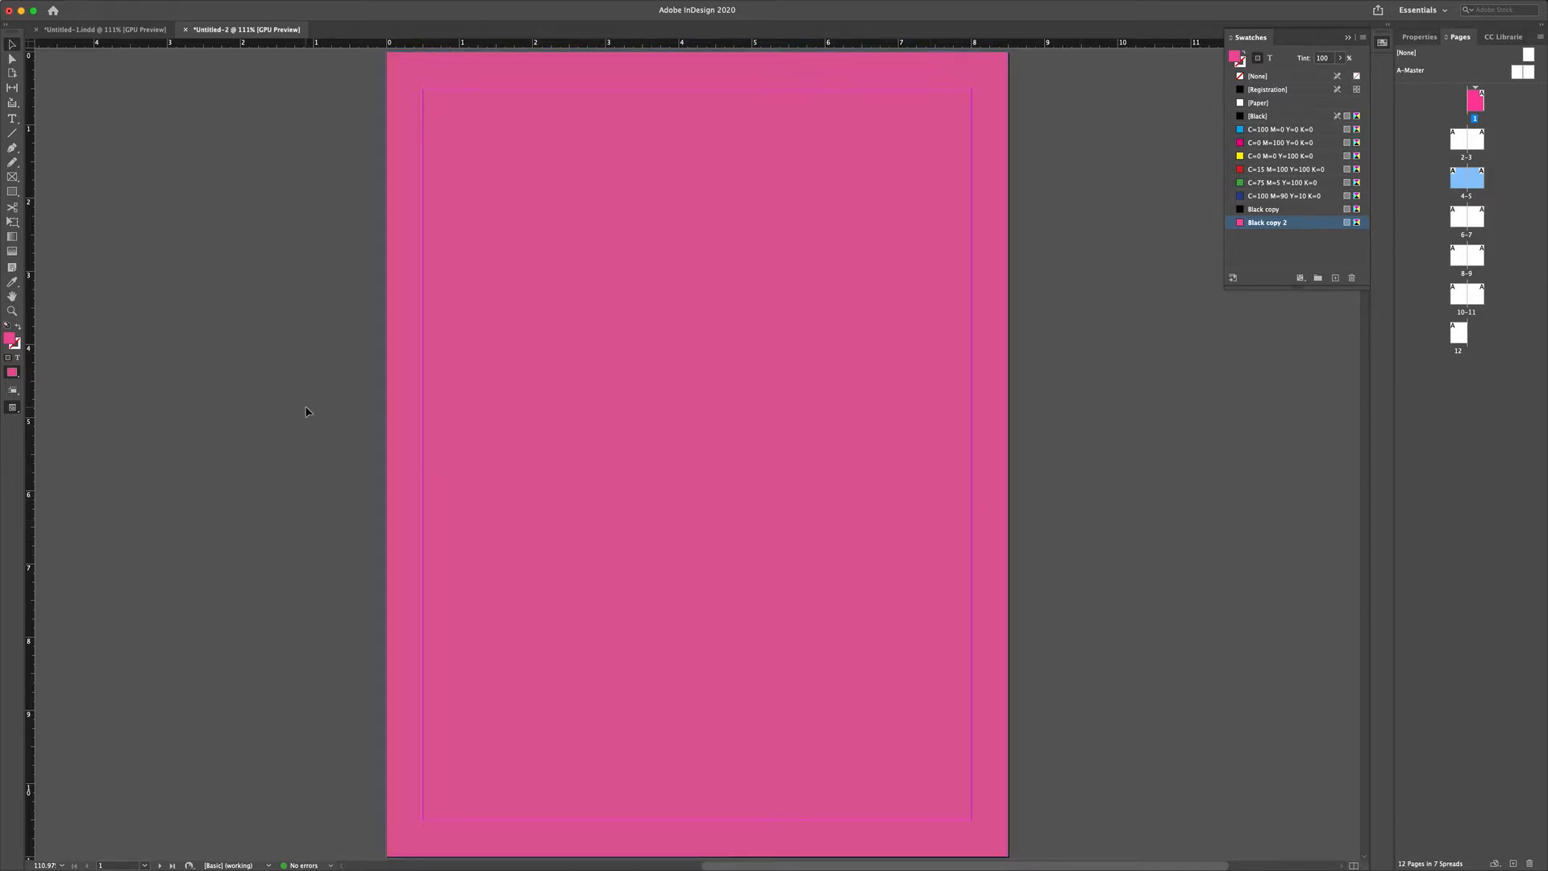
# Step: Draw a circle filled with C=0 M=0 Y=100 K=0, about 3 inches wide, overlapping the upper left edge of page 1
pyautogui.click(12, 191)
pyautogui.click(63, 217)
pyautogui.moveTo(212, 296); pyautogui.dragTo(327, 408)
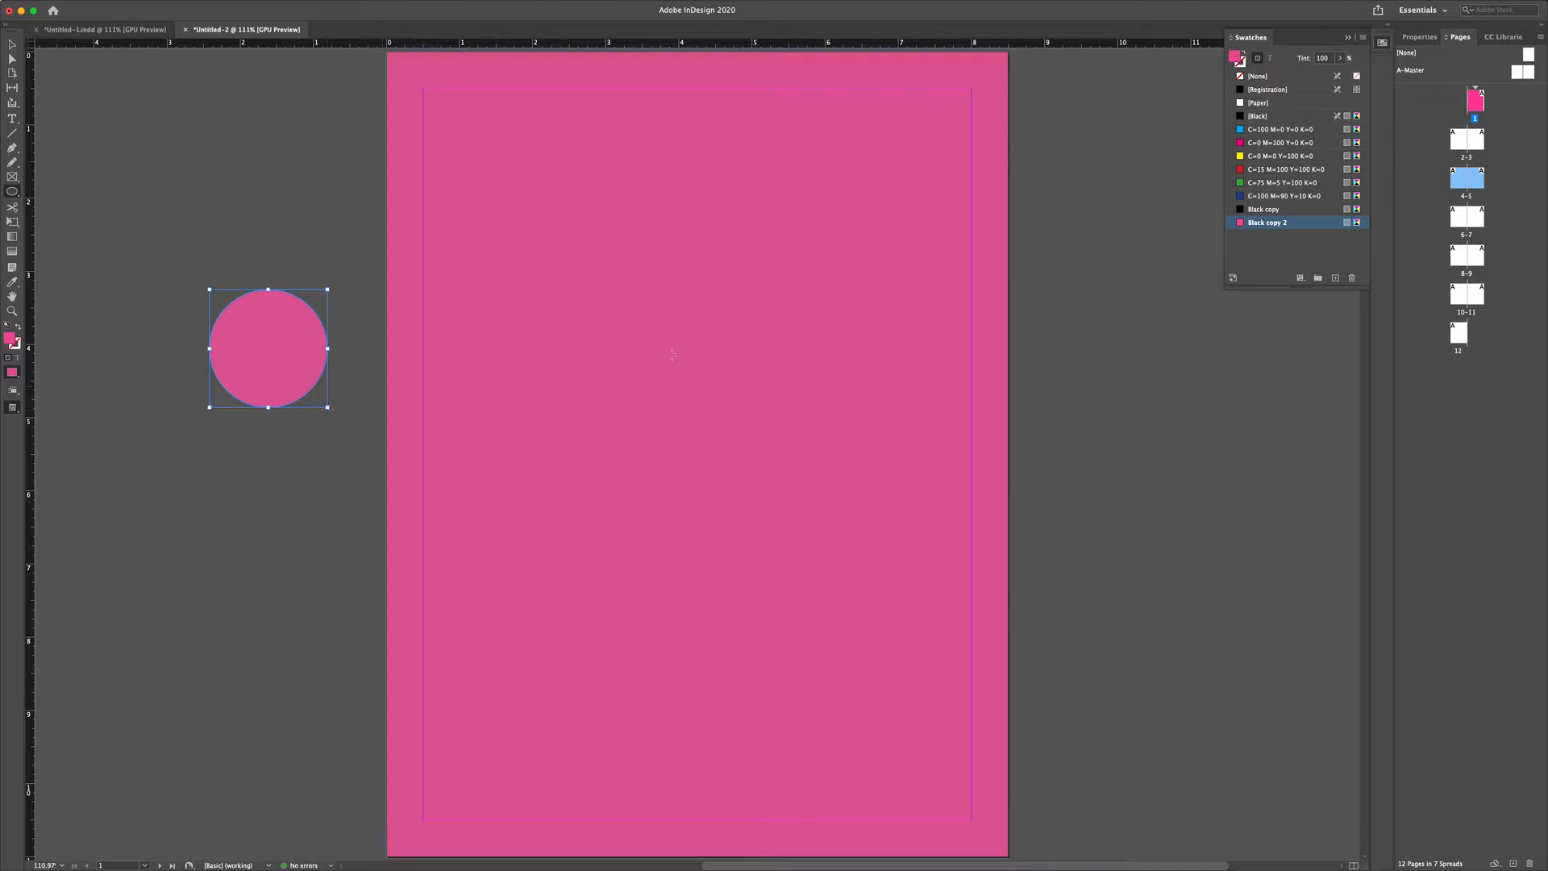
pyautogui.click(1274, 156)
pyautogui.click(13, 44)
pyautogui.moveTo(299, 371); pyautogui.dragTo(593, 466)
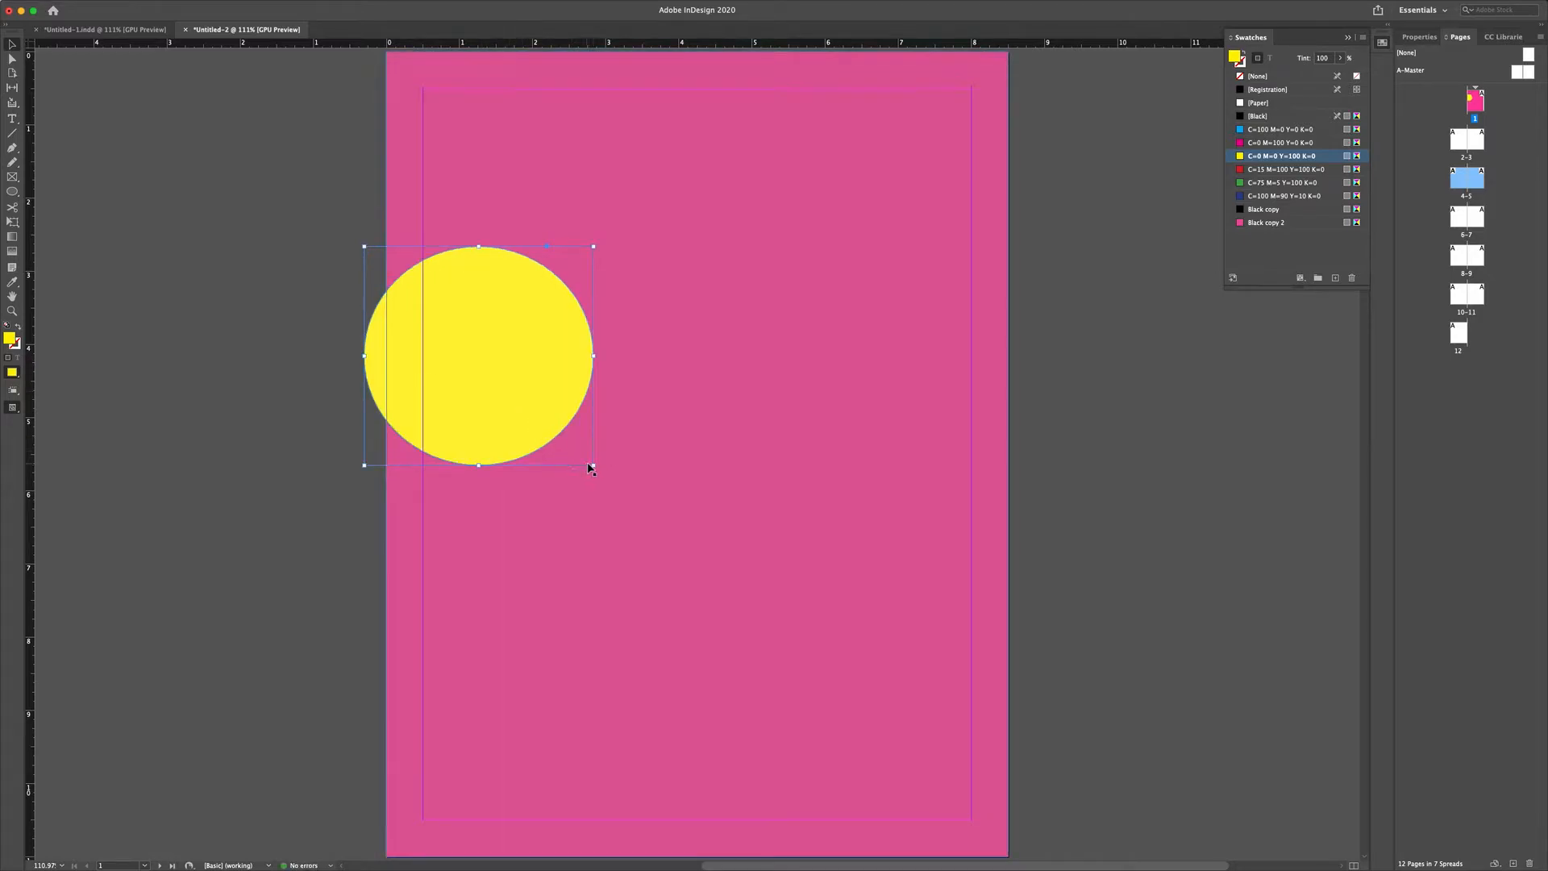
pyautogui.click(288, 406)
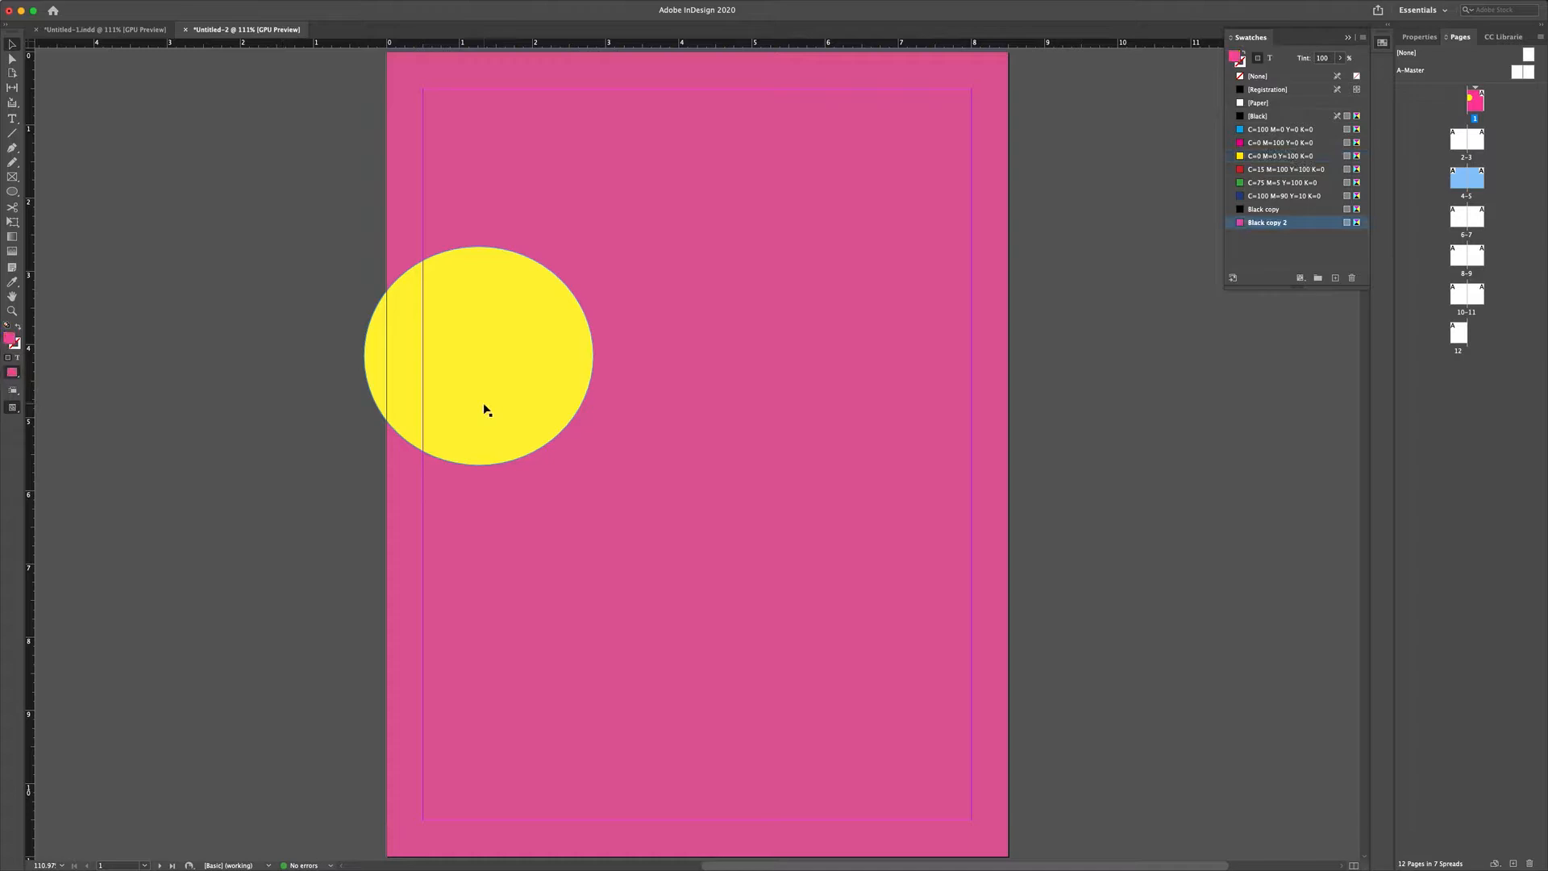
# Step: Copy the yellow circle onto the page's lower right edge, and place another copy, shrunk to about 0.9 inch, near the upper right margin
pyautogui.moveTo(539, 401); pyautogui.dragTo(1027, 667)
pyautogui.click(1140, 588)
pyautogui.moveTo(947, 612); pyautogui.dragTo(803, 337)
pyautogui.moveTo(709, 458); pyautogui.dragTo(875, 300)
pyautogui.click(862, 282)
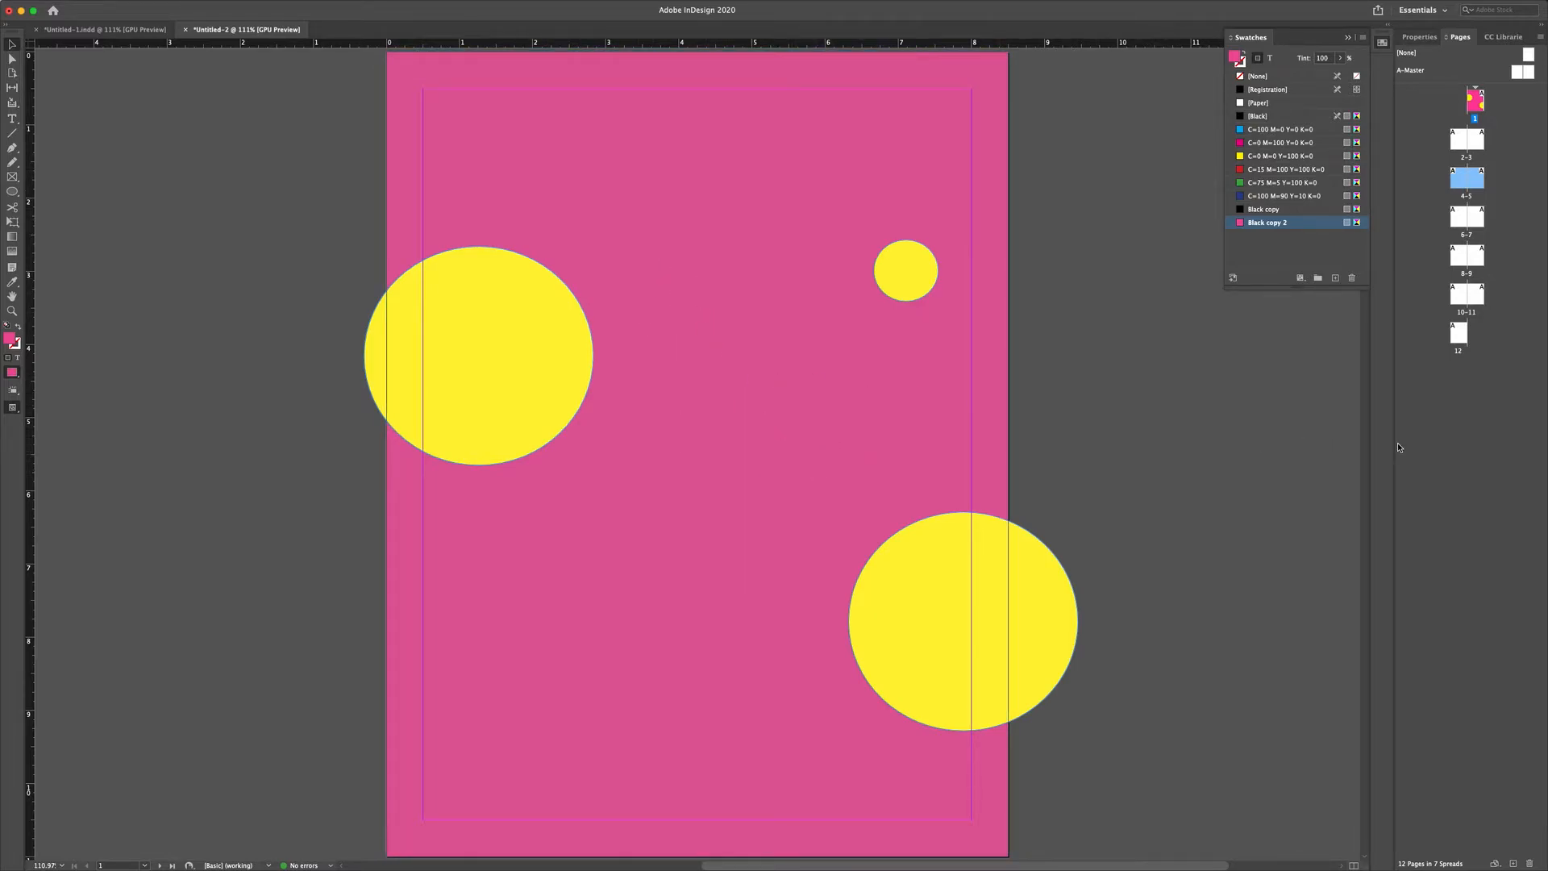
# Step: Display the document's layers and add a second layer
pyautogui.moveTo(422, 4)
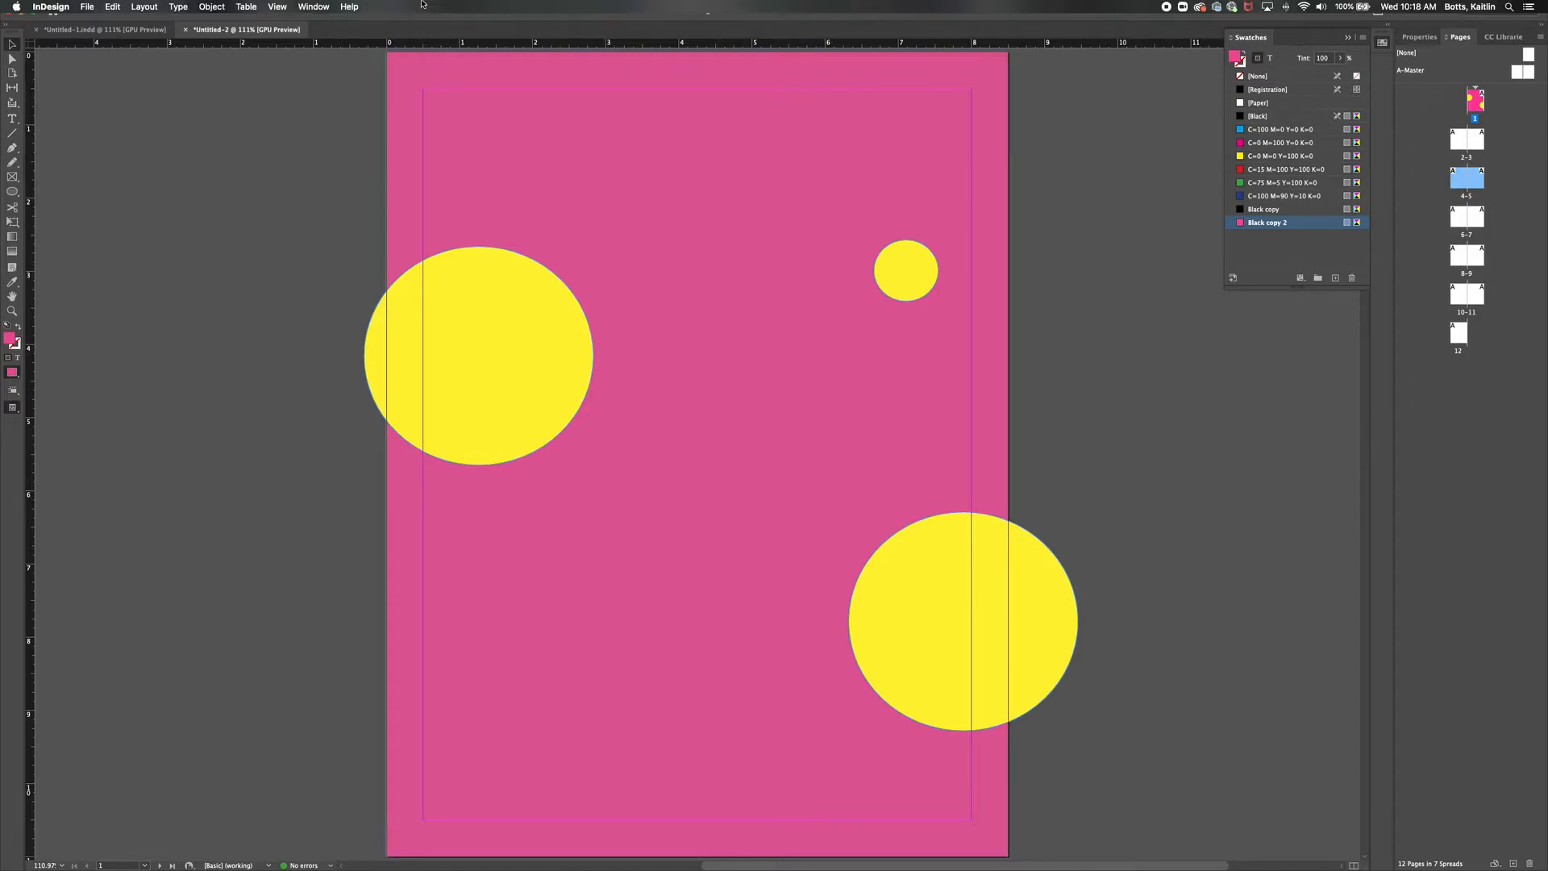
pyautogui.click(308, 5)
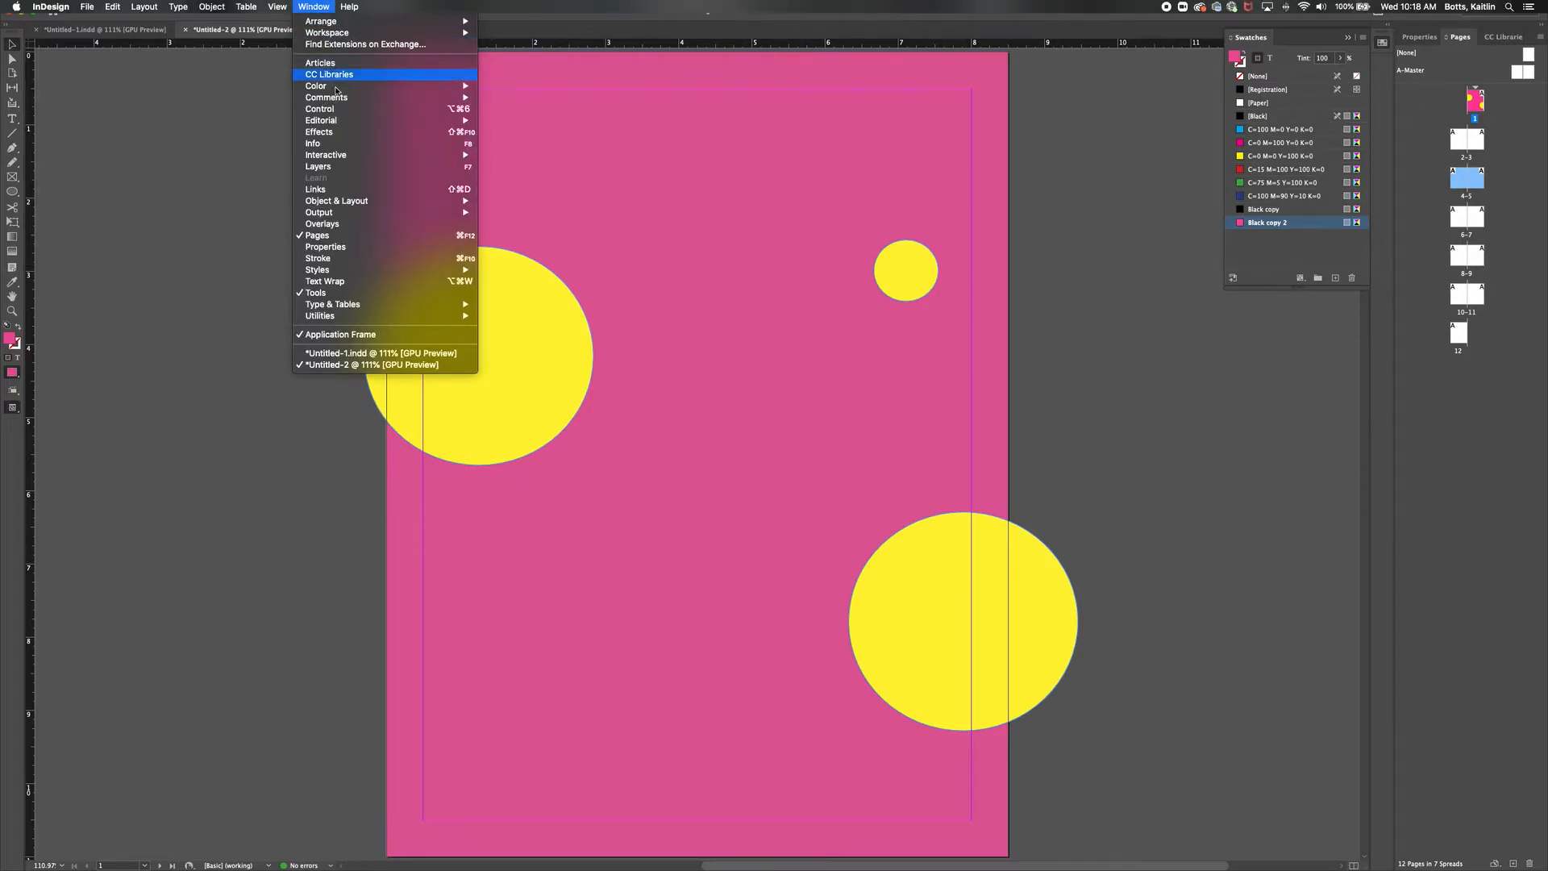
pyautogui.moveTo(339, 215)
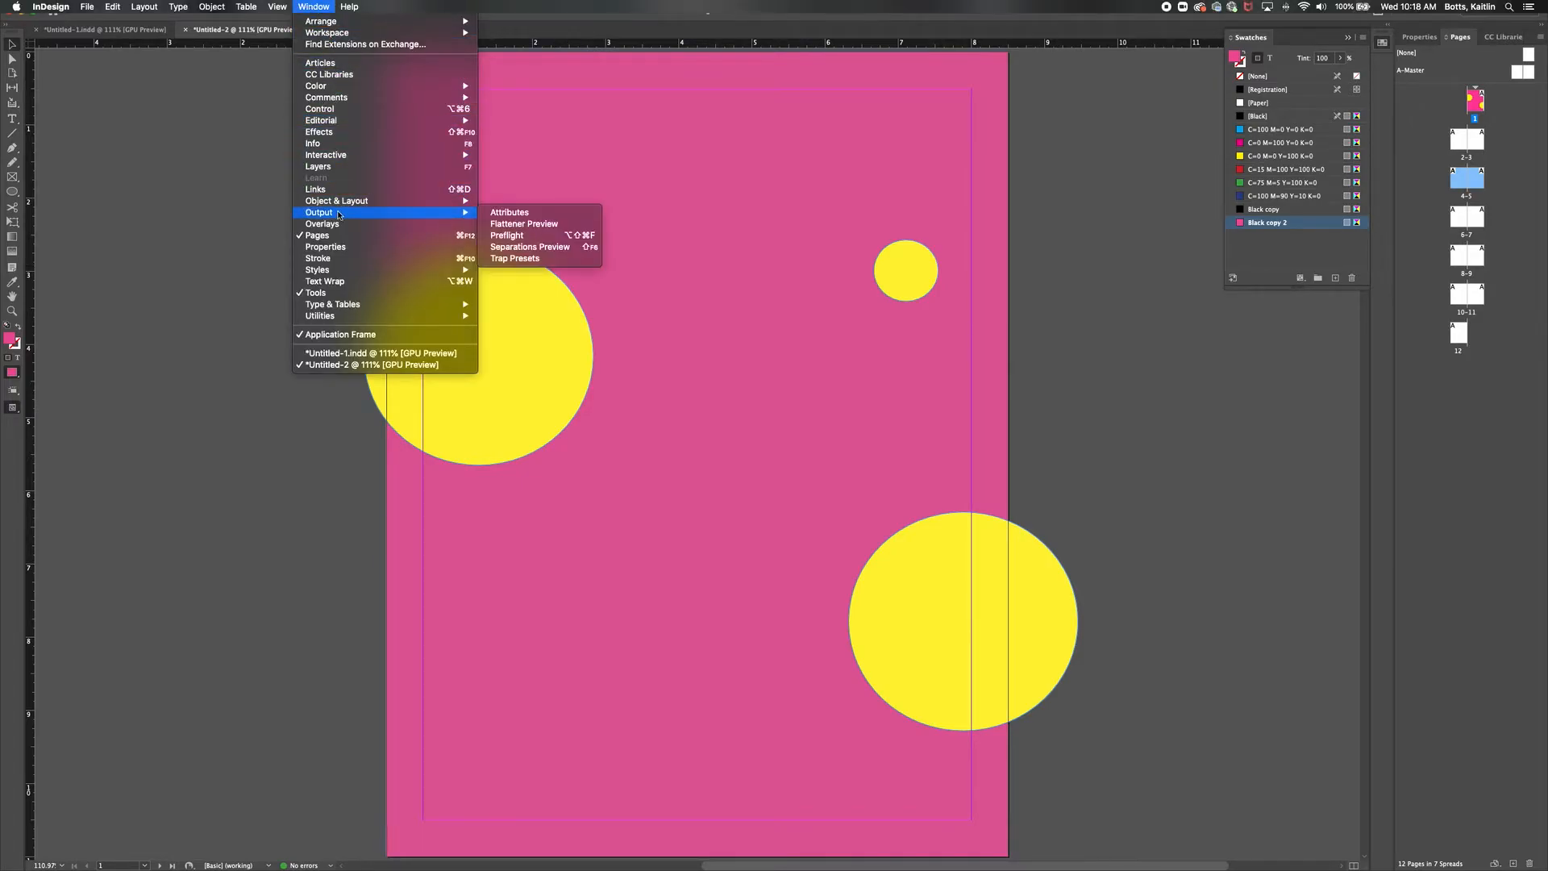
pyautogui.click(335, 166)
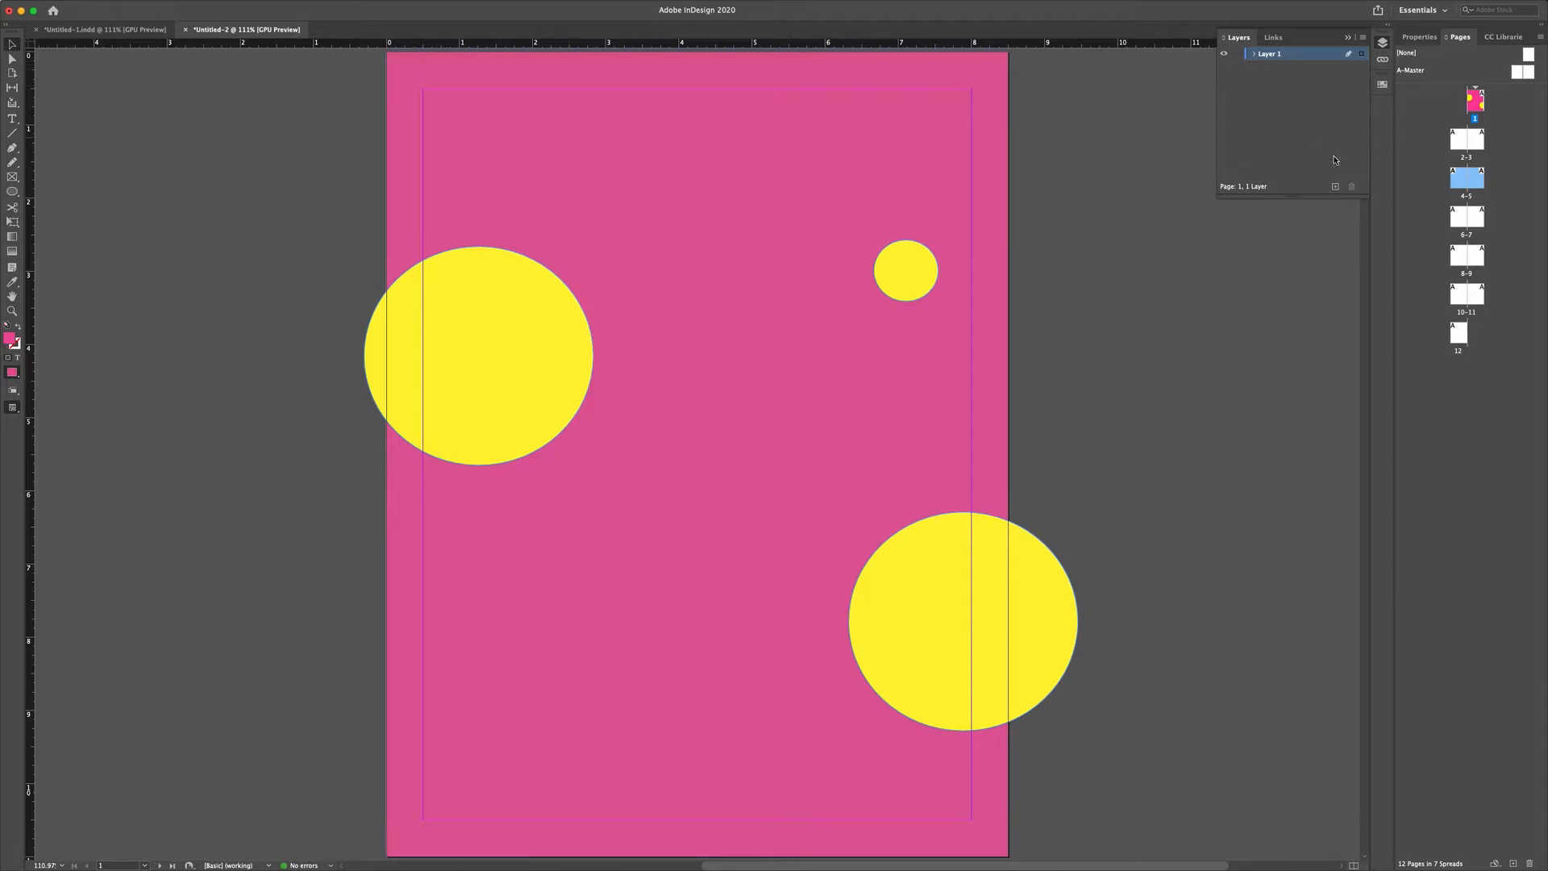
pyautogui.click(1335, 186)
# Step: Rename Layer 1, which holds the page's rectangle and circles, as Background and lock it
pyautogui.click(1298, 69)
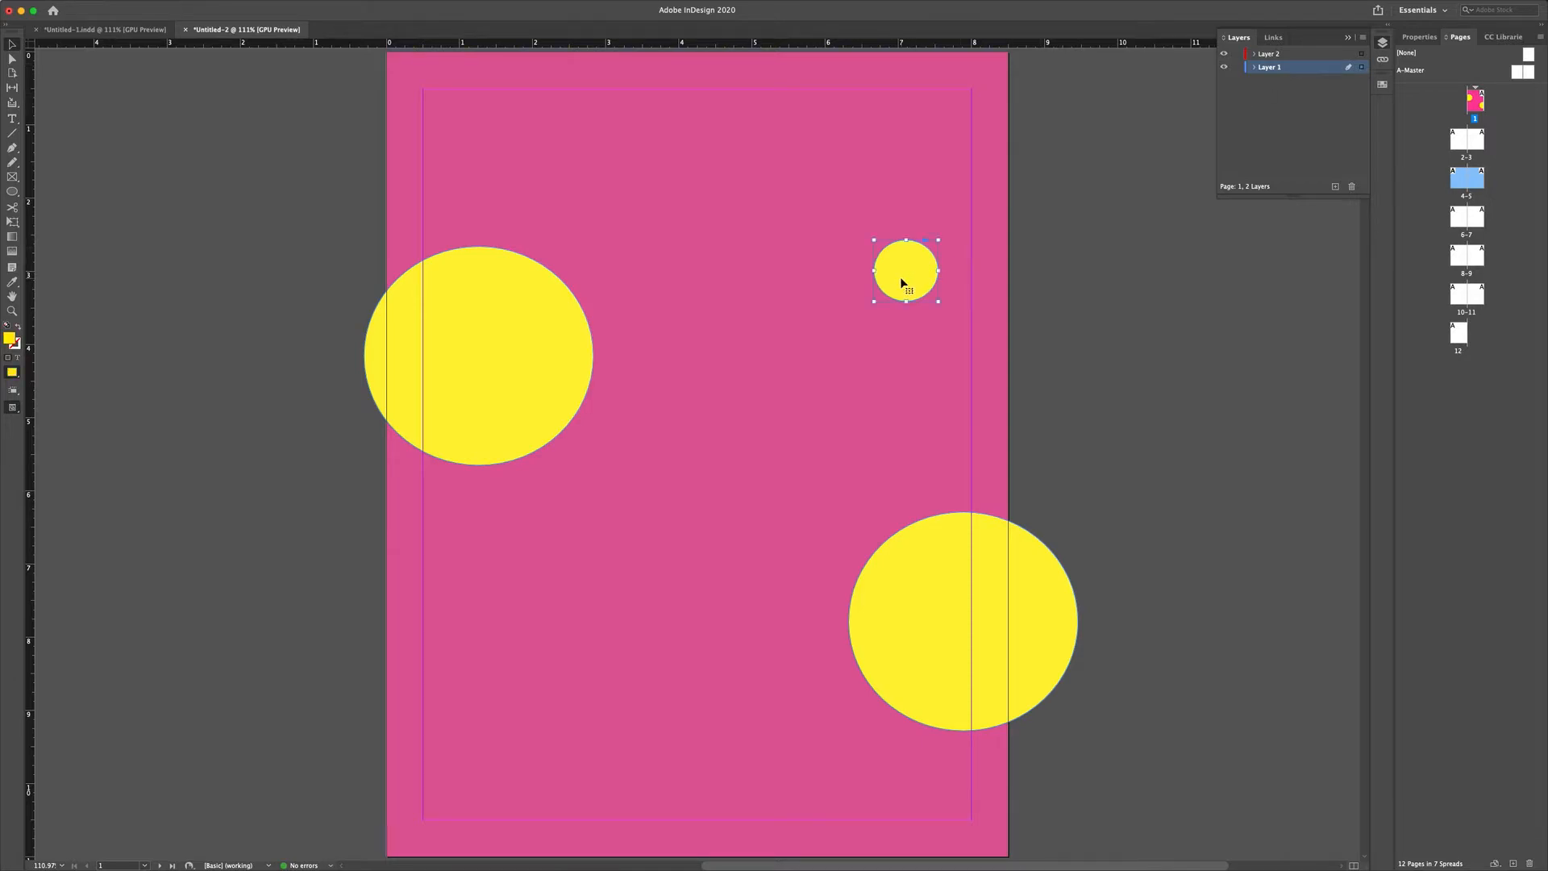
pyautogui.click(517, 338)
pyautogui.click(922, 598)
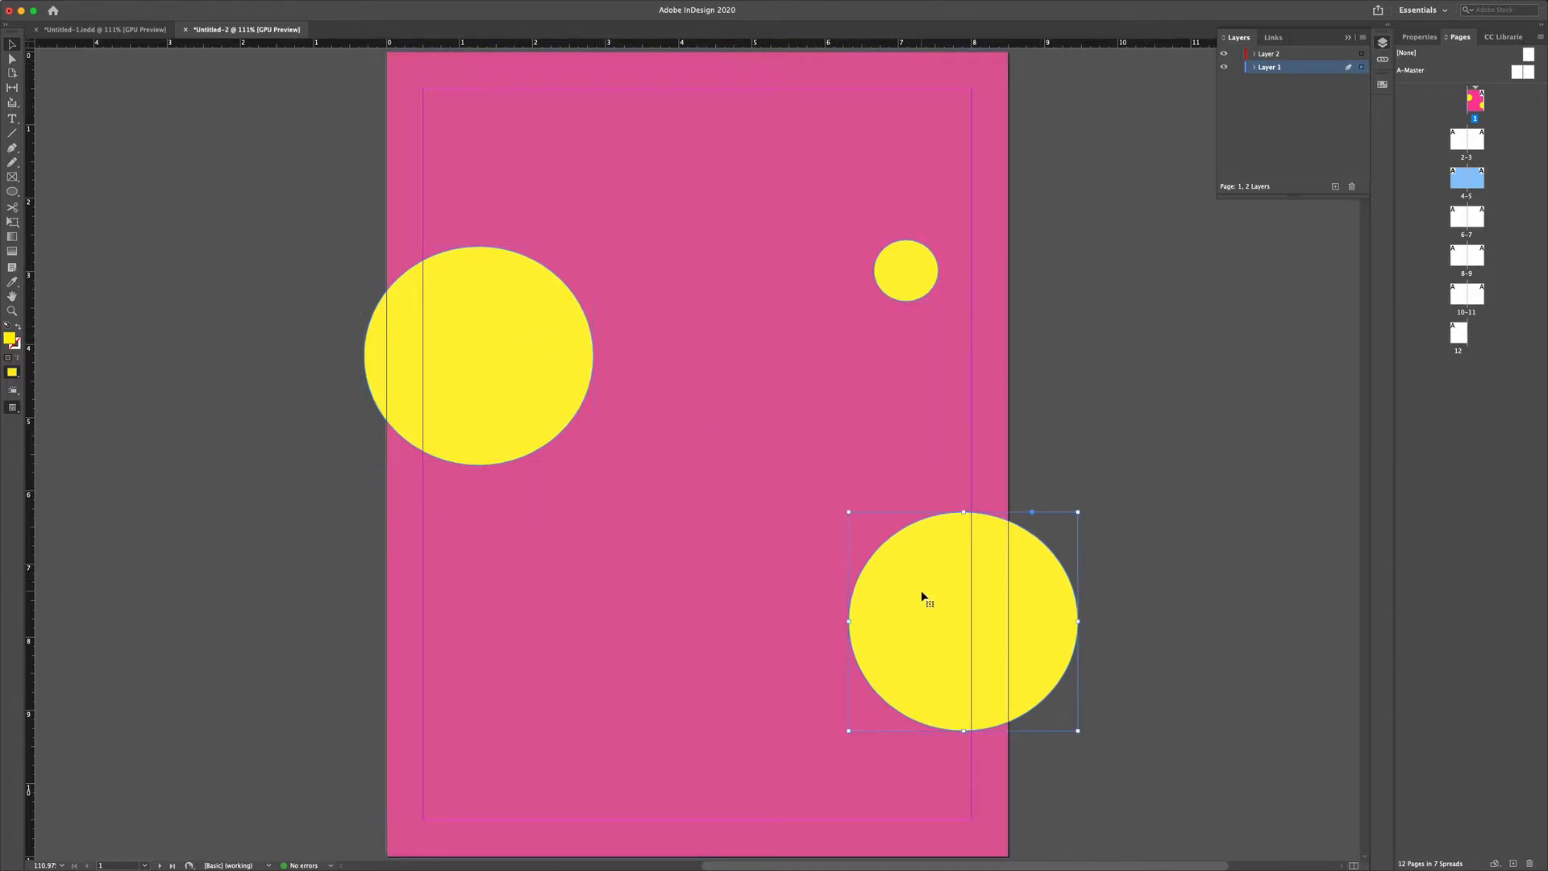
pyautogui.doubleClick(1271, 68)
pyautogui.write('Background')
pyautogui.press('Return')
pyautogui.click(1169, 177)
pyautogui.click(1361, 70)
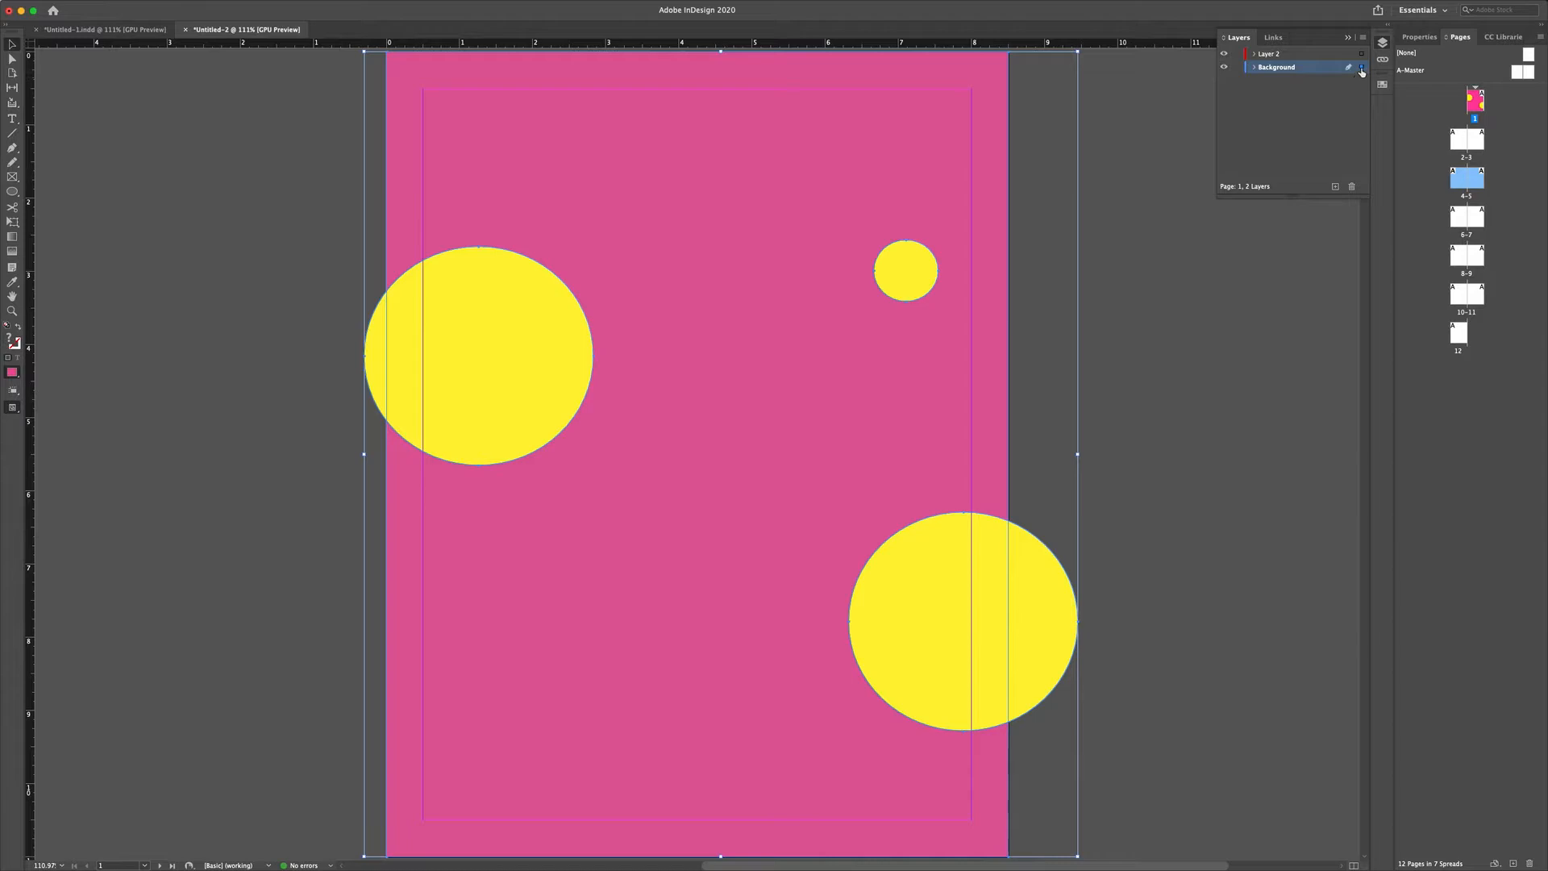
pyautogui.click(1238, 68)
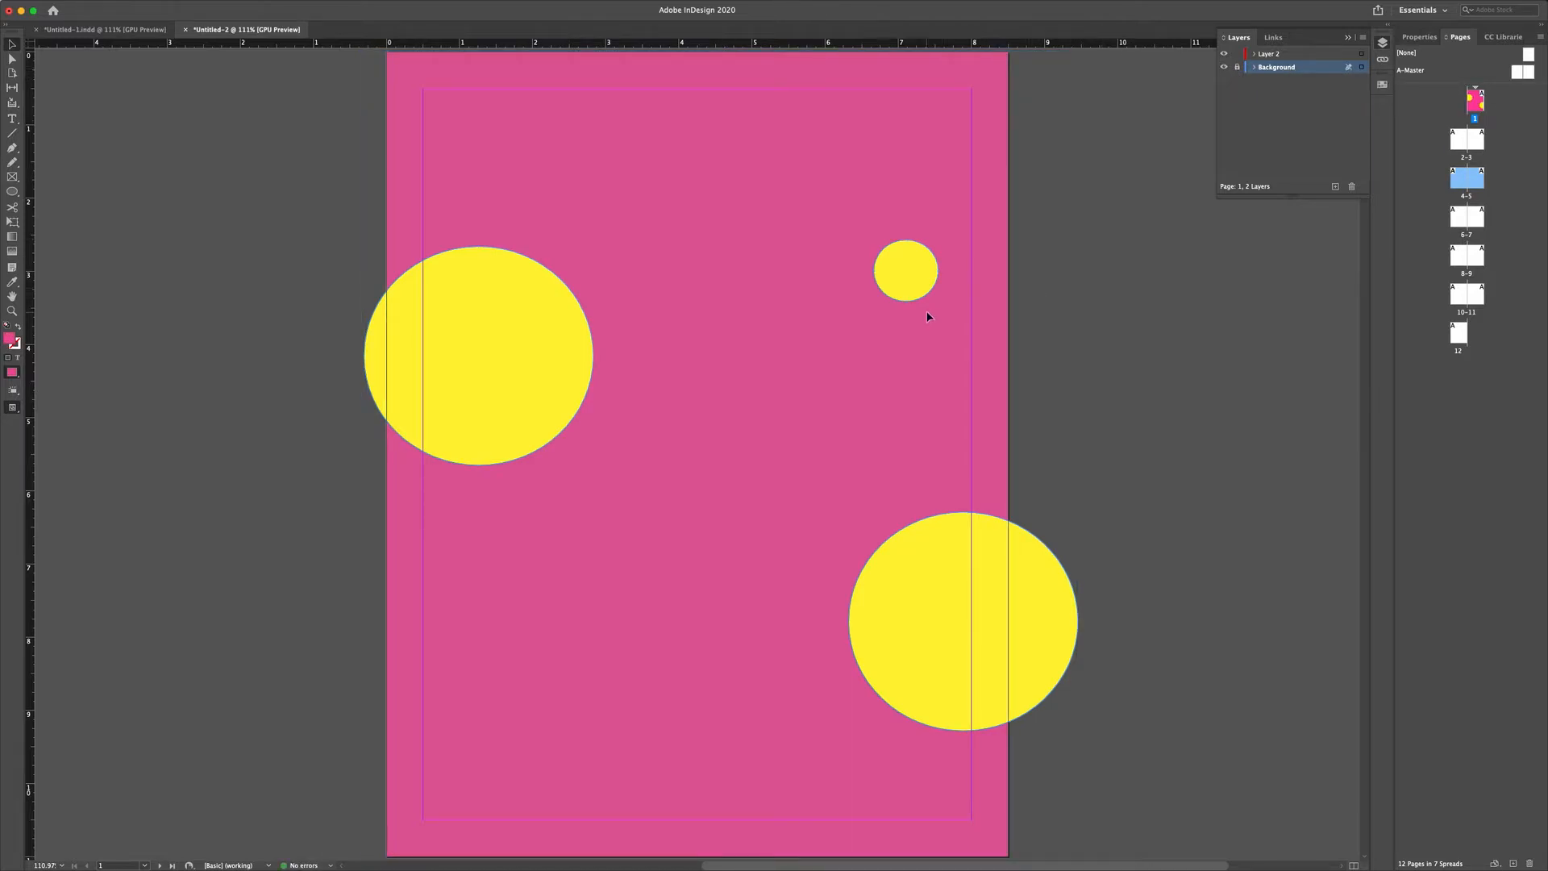
# Step: Rename Layer 2 as Text and set its layer colour to Yellow
pyautogui.doubleClick(1270, 54)
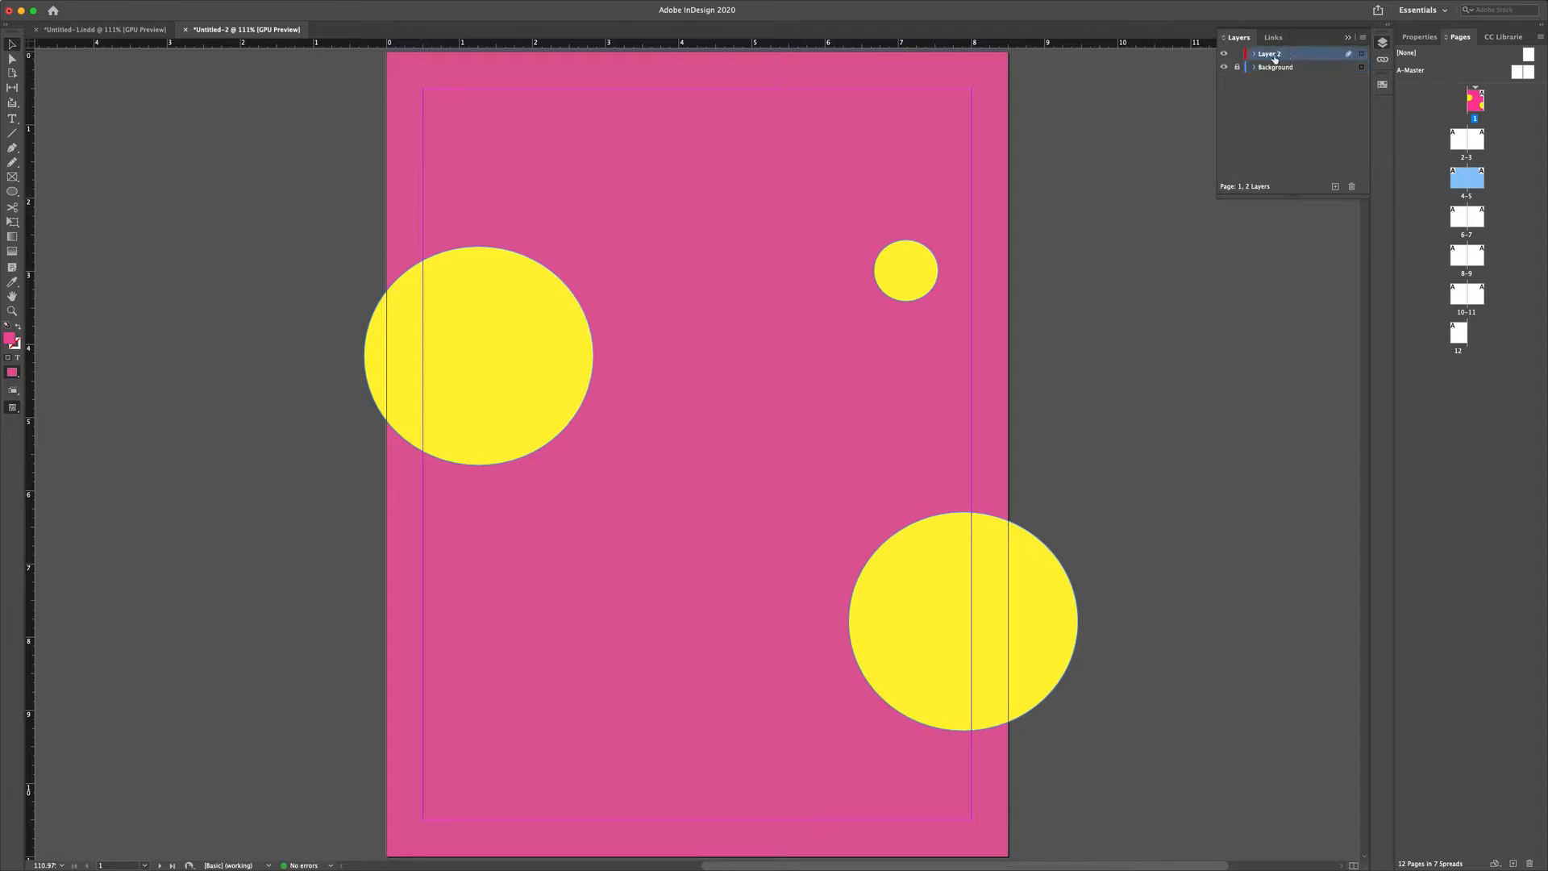
pyautogui.write('Text')
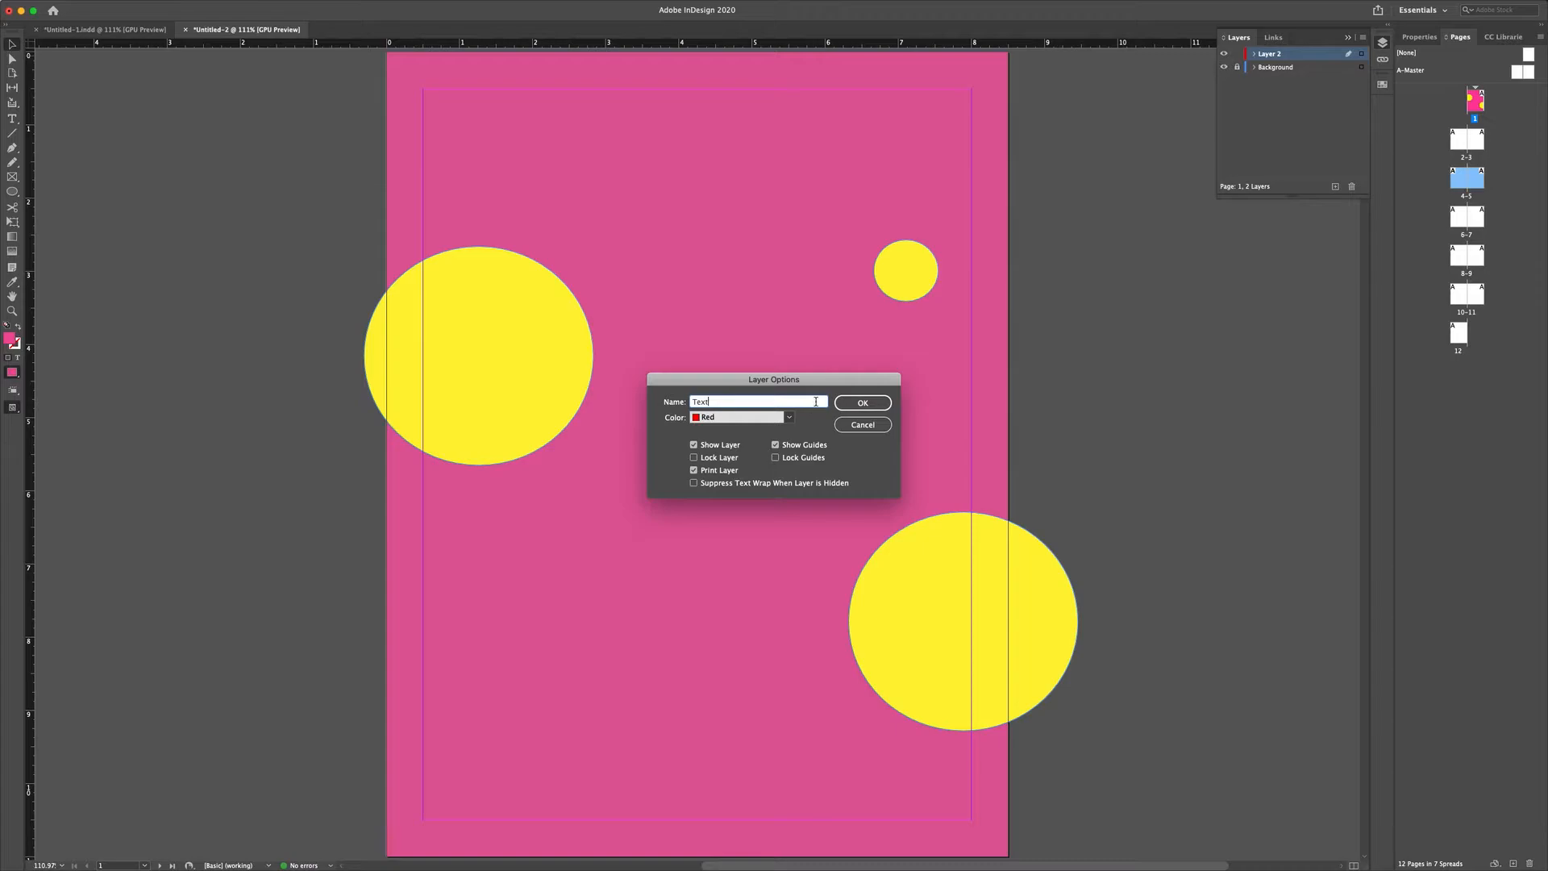
pyautogui.click(792, 420)
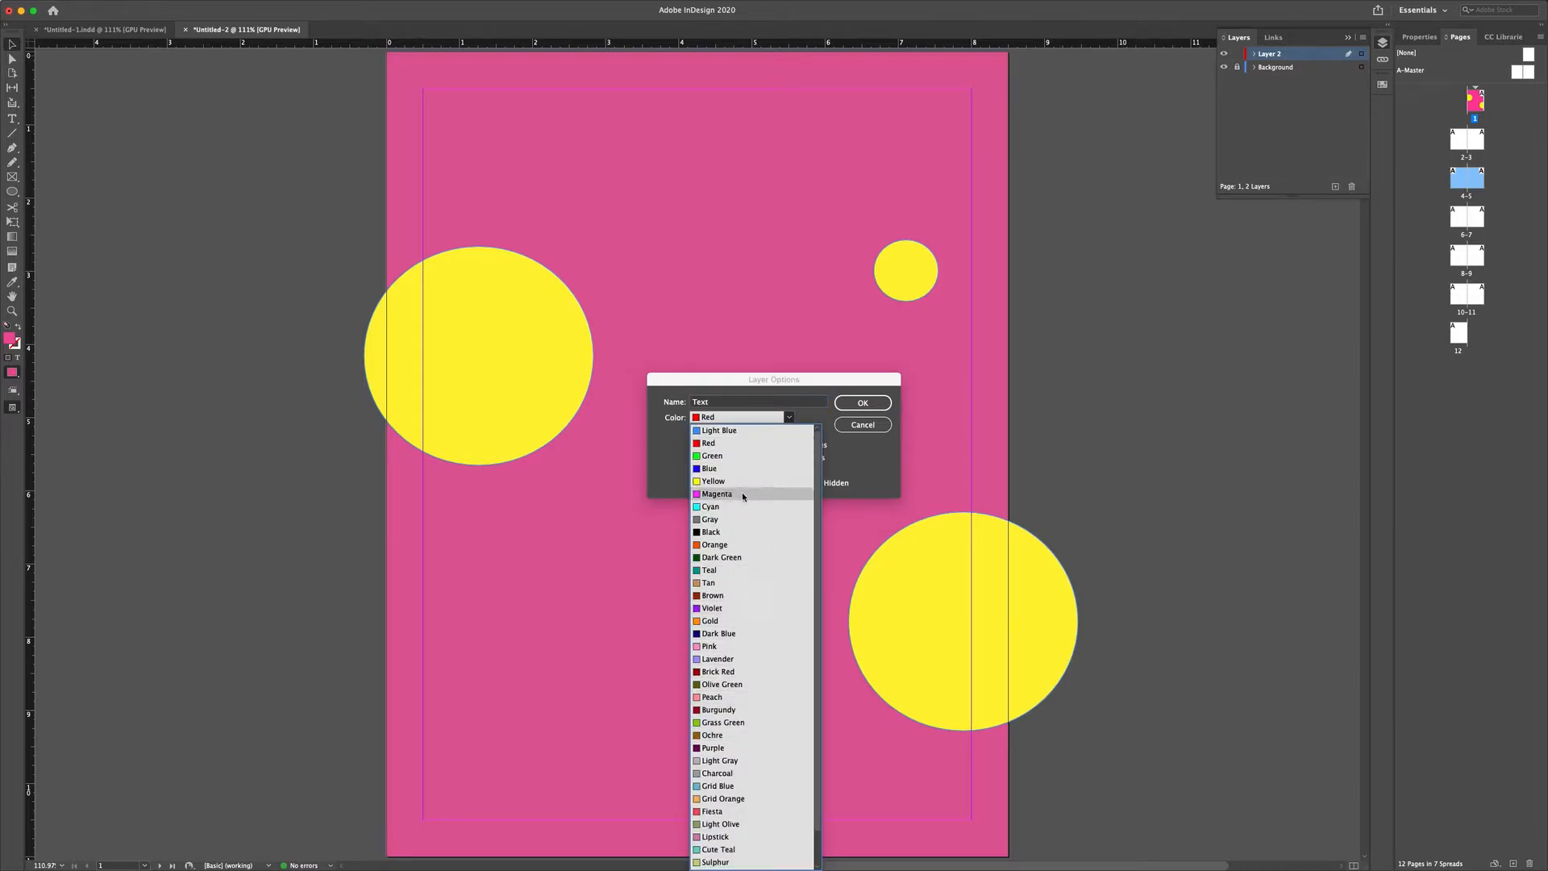
pyautogui.click(819, 380)
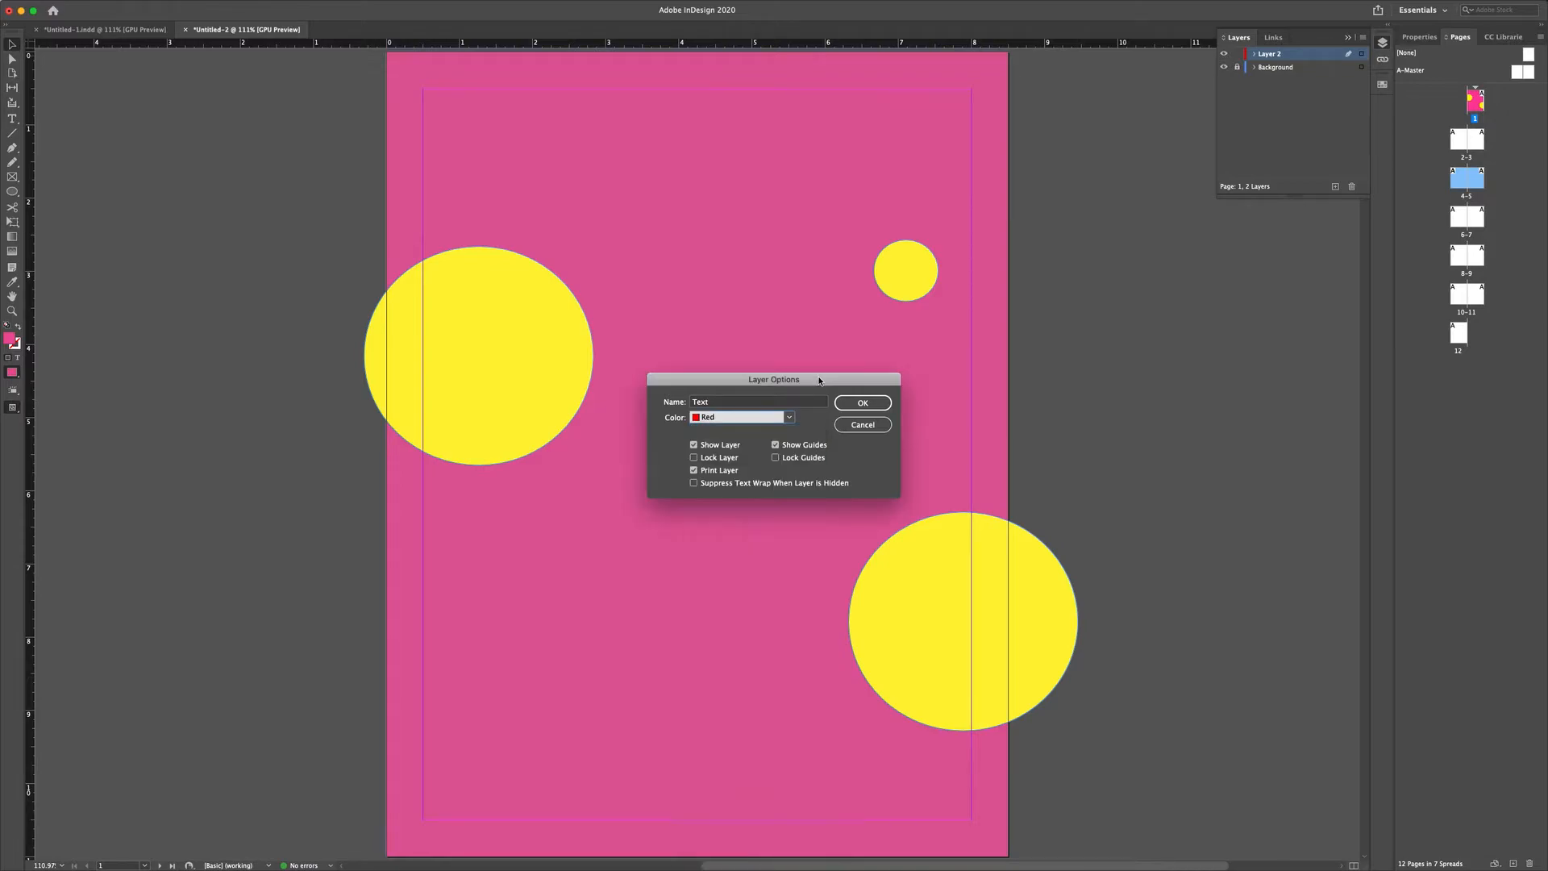
pyautogui.click(791, 419)
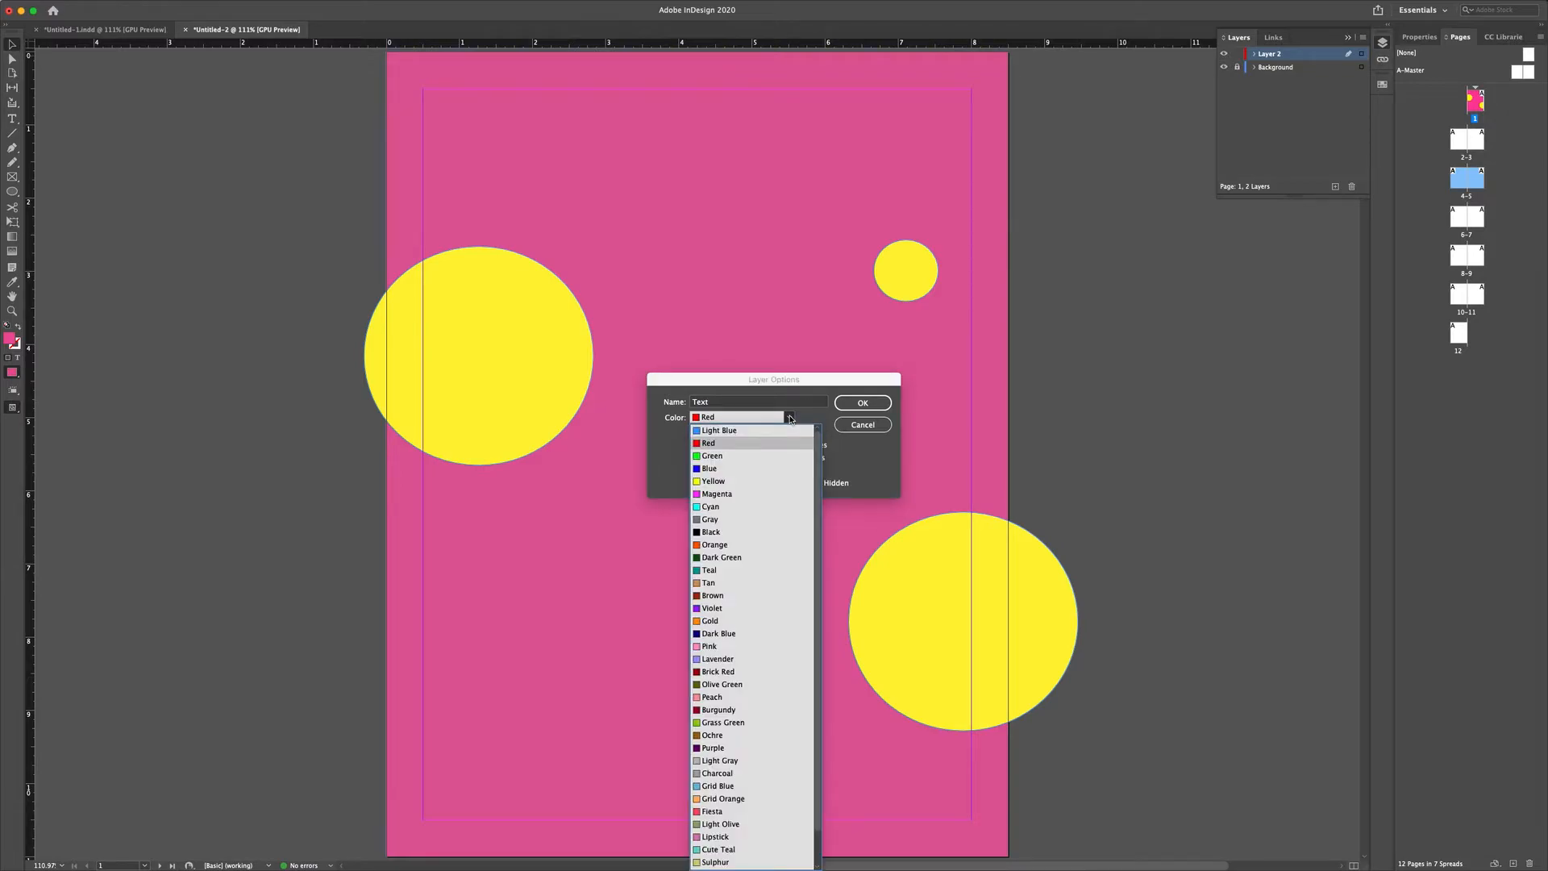
pyautogui.click(776, 461)
pyautogui.click(882, 404)
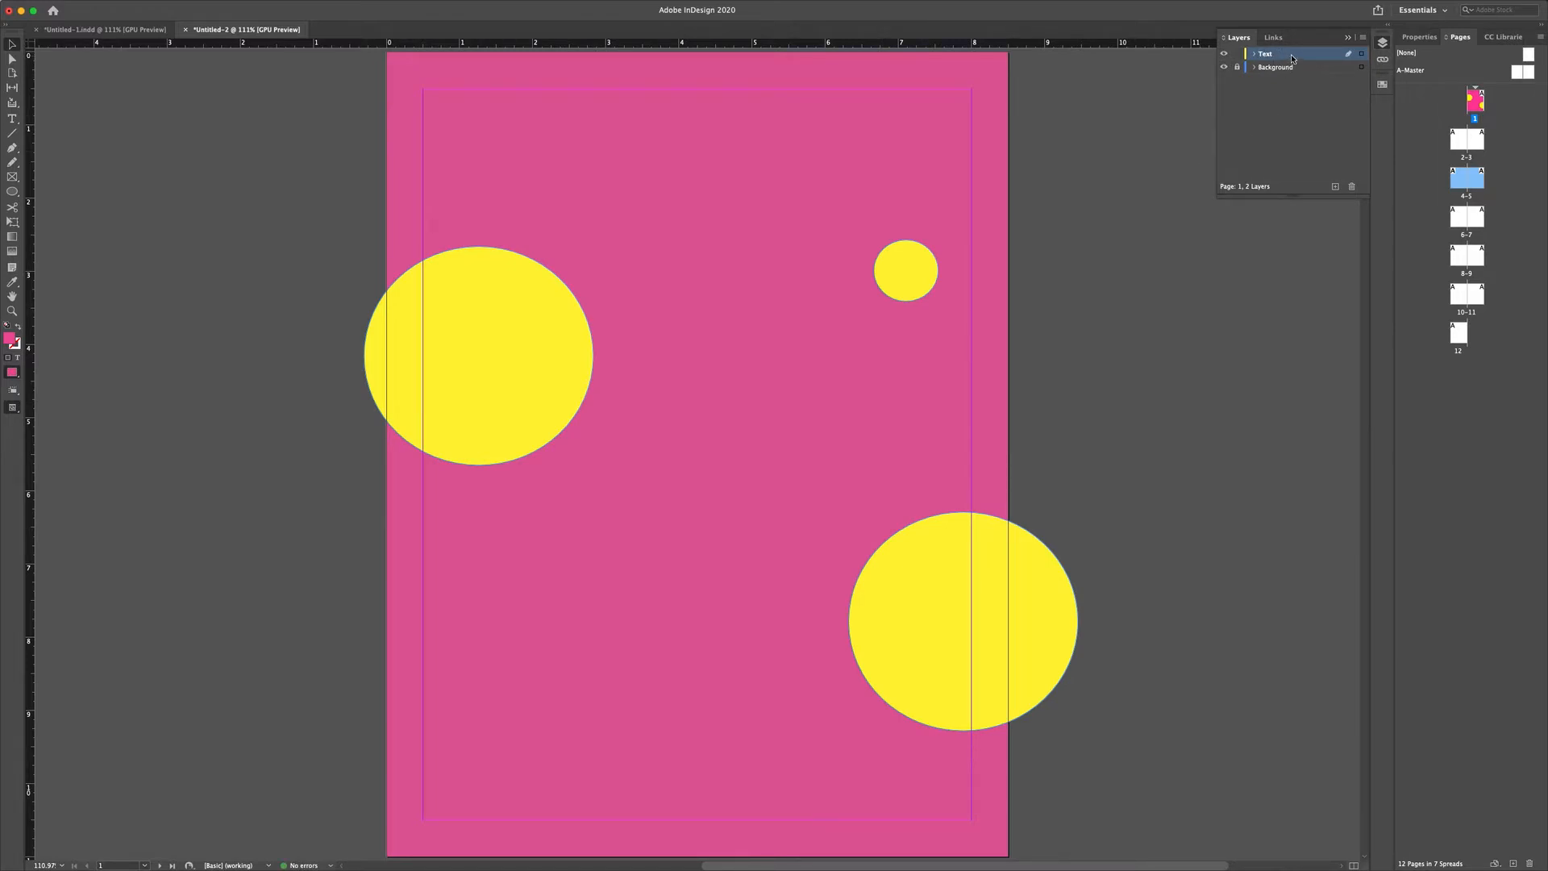
# Step: On the Text layer, create a text frame about 3.5 by 1.2 inches near the page's upper edge containing "Header"
pyautogui.click(12, 119)
pyautogui.moveTo(575, 128); pyautogui.dragTo(833, 213)
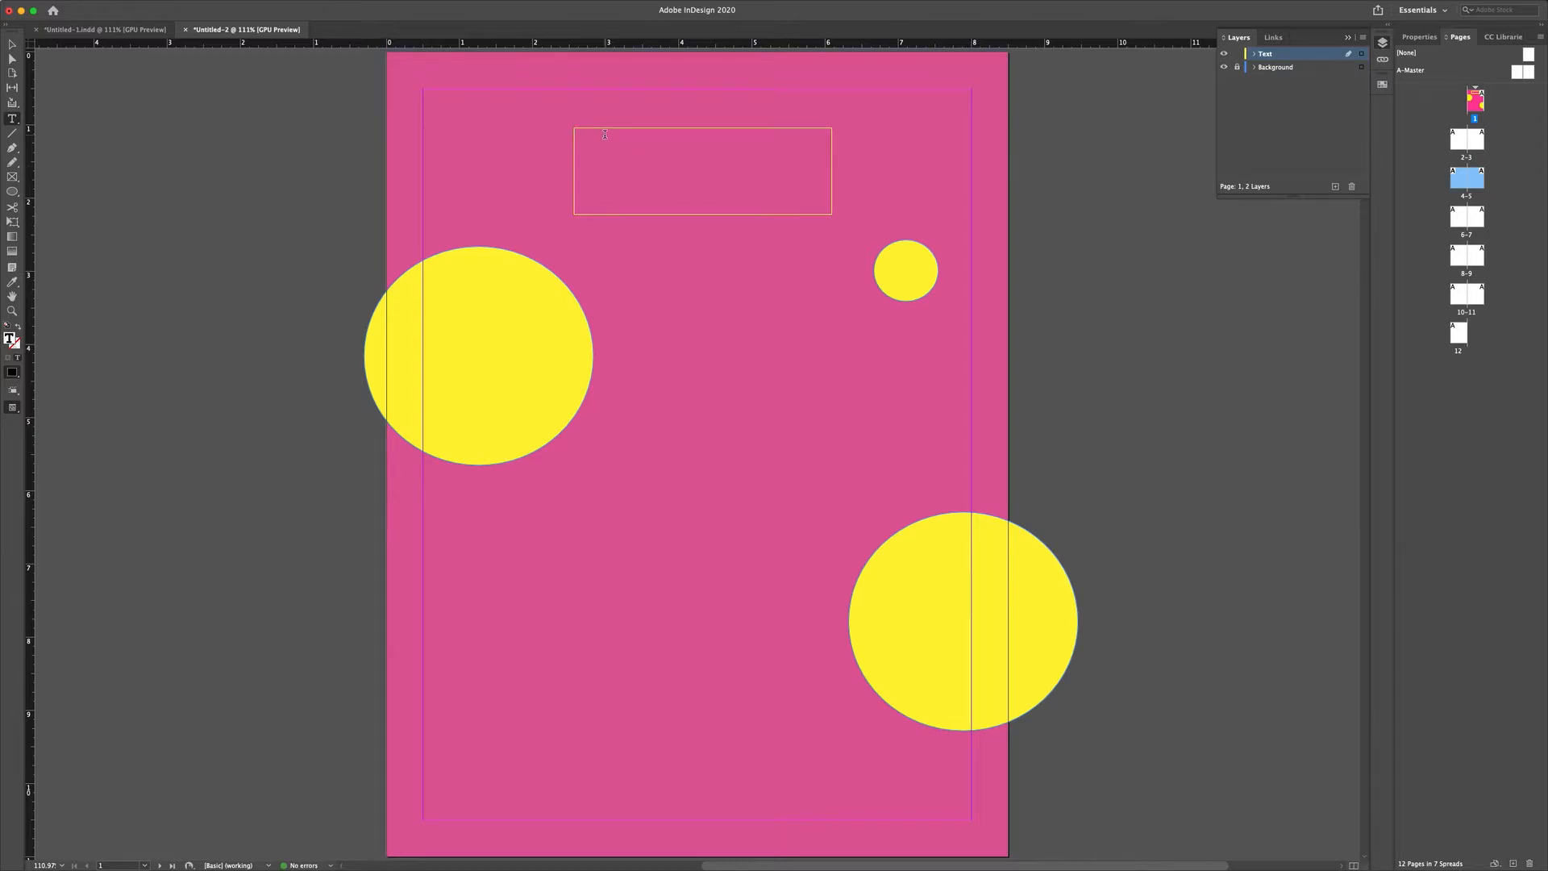
pyautogui.write('Header')
# Step: Display the Character settings and place them beside the header text frame
pyautogui.moveTo(554, 4)
pyautogui.click(275, 6)
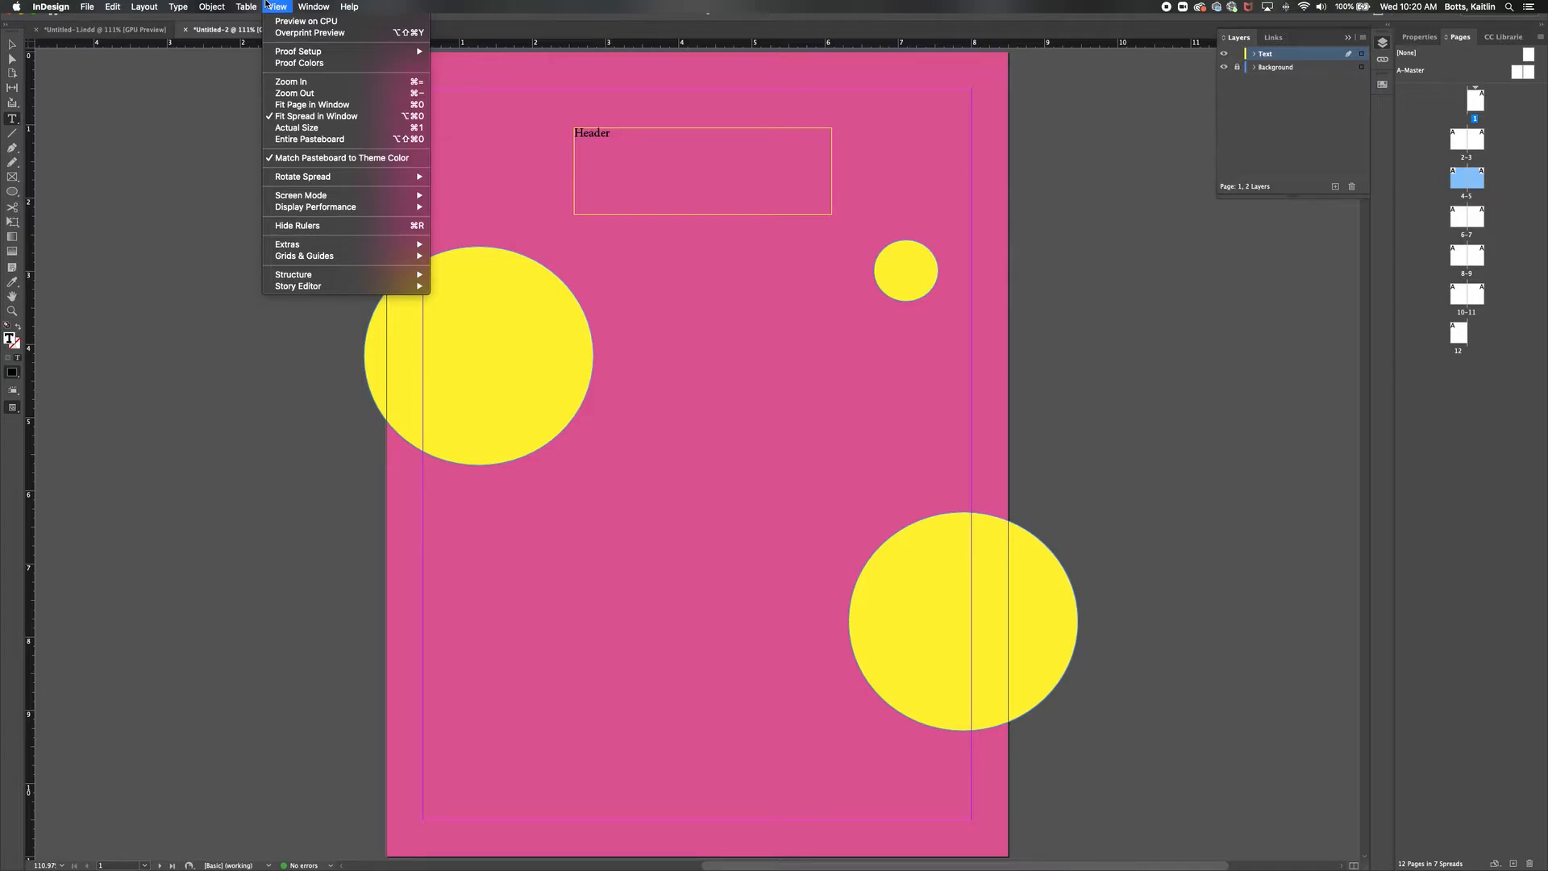
pyautogui.moveTo(304, 4)
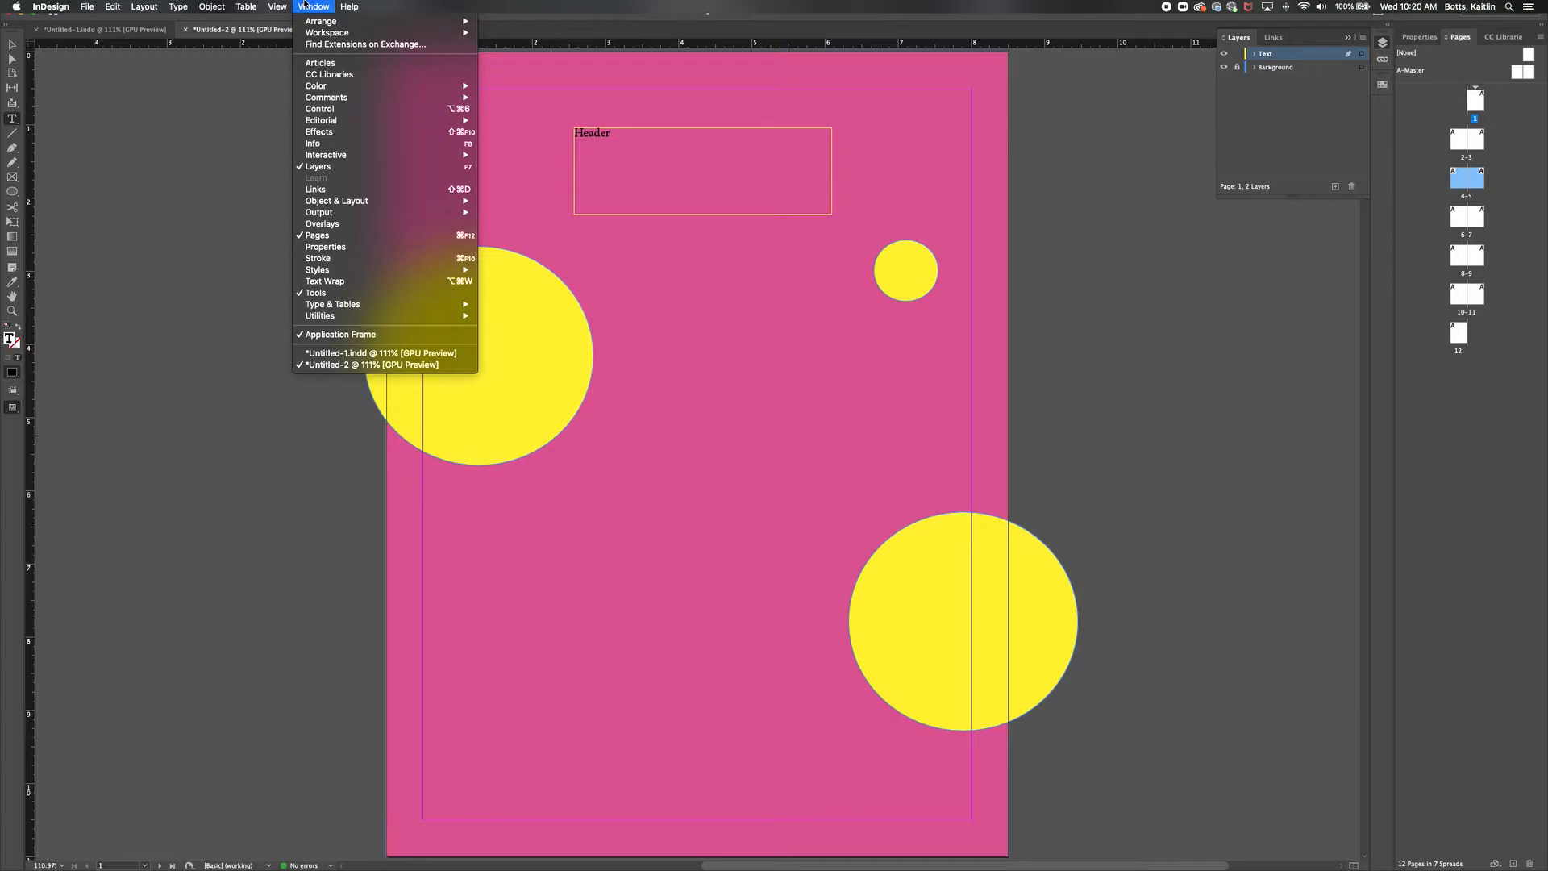
pyautogui.moveTo(343, 308)
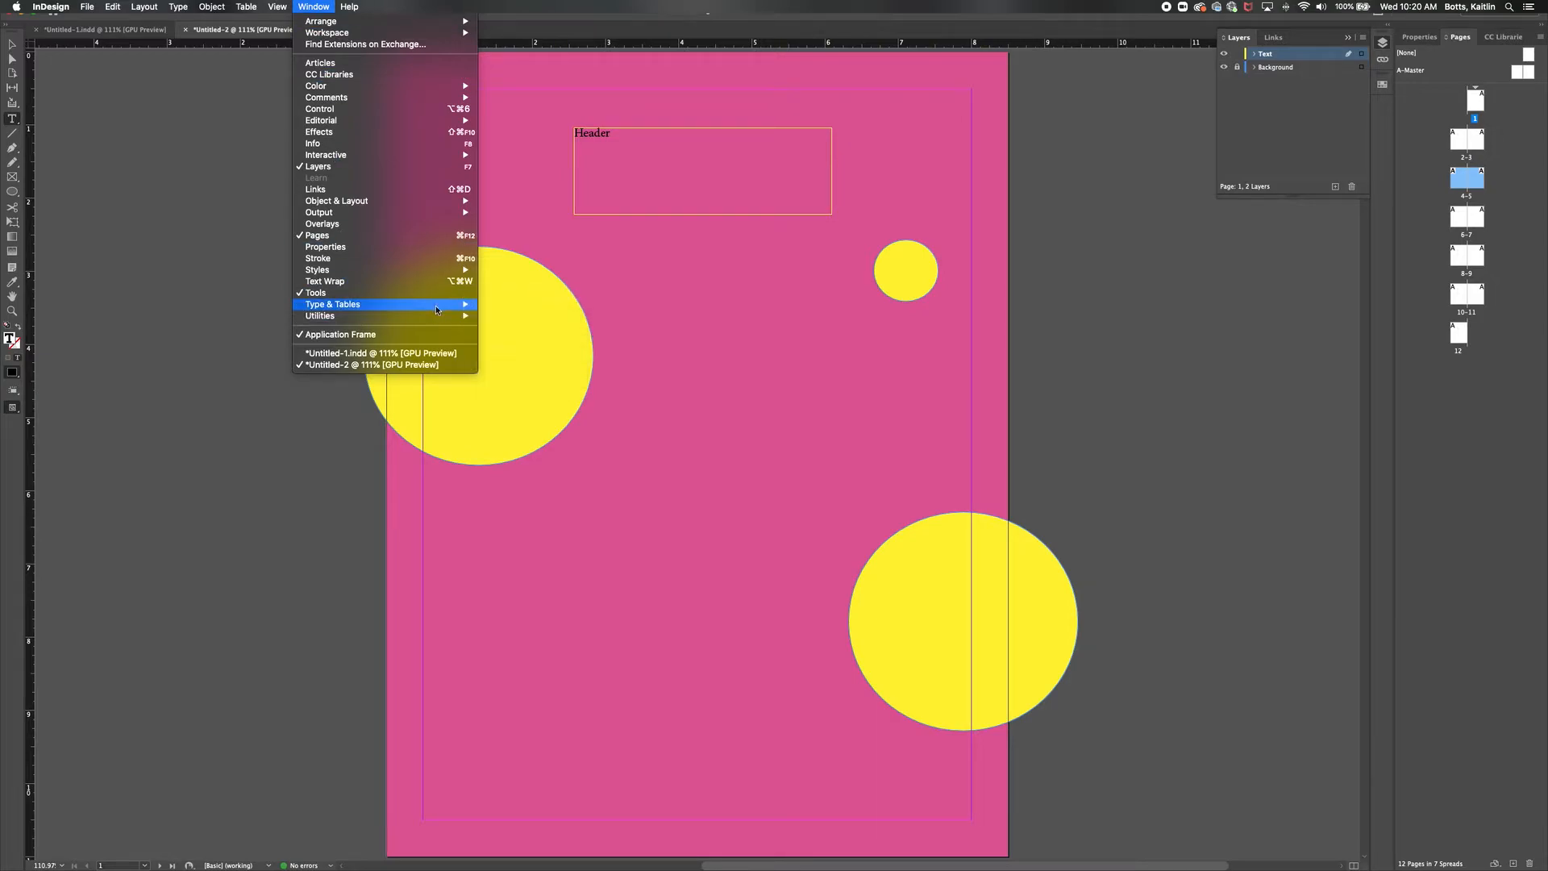
pyautogui.click(504, 308)
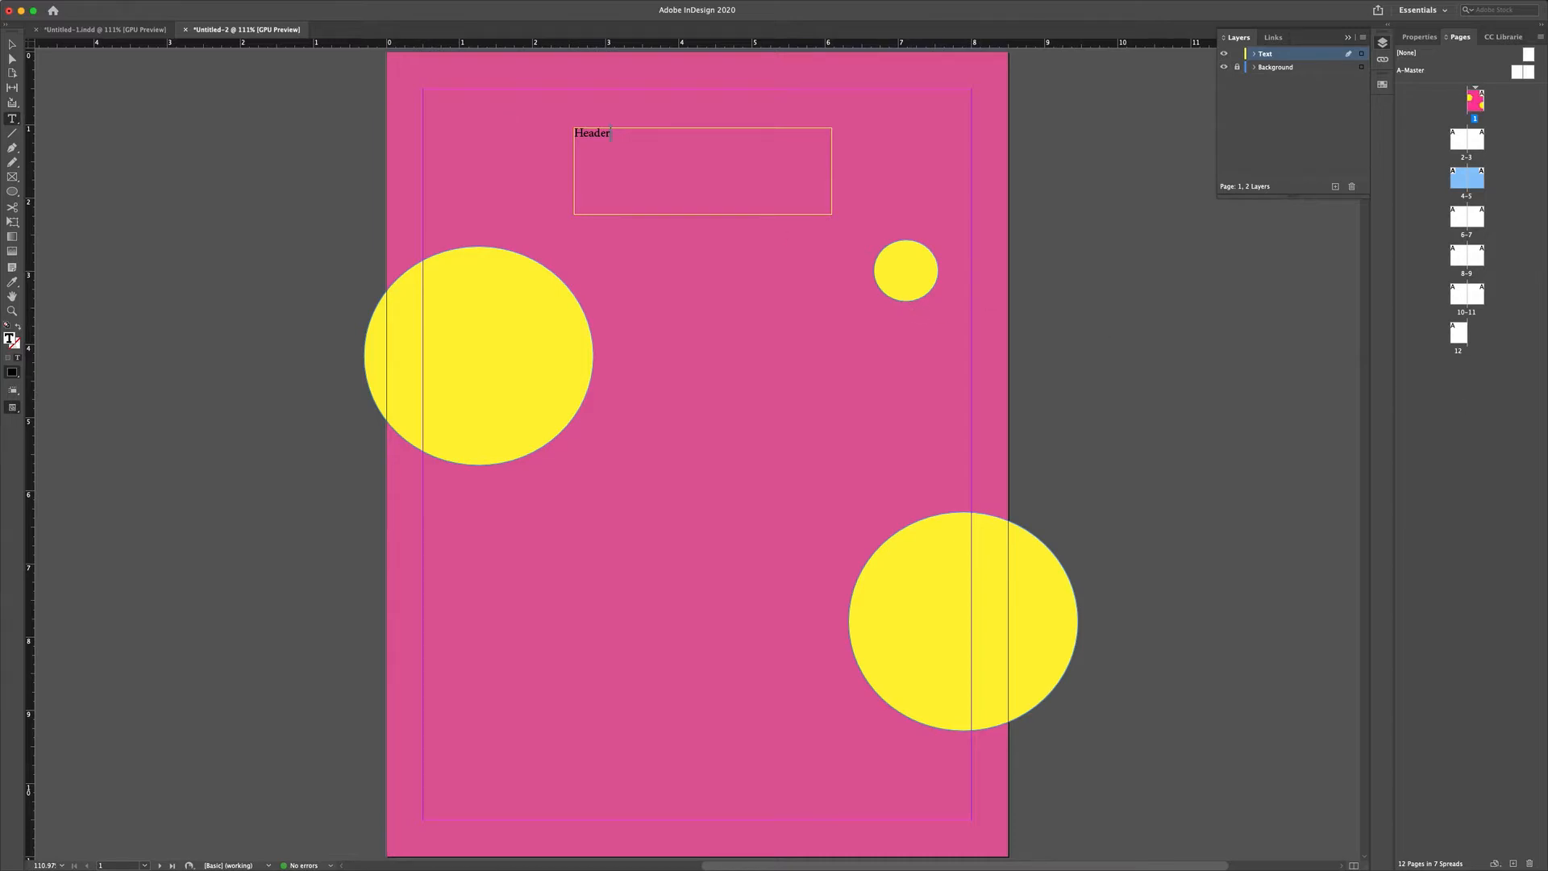
pyautogui.moveTo(1546, 143); pyautogui.dragTo(944, 131)
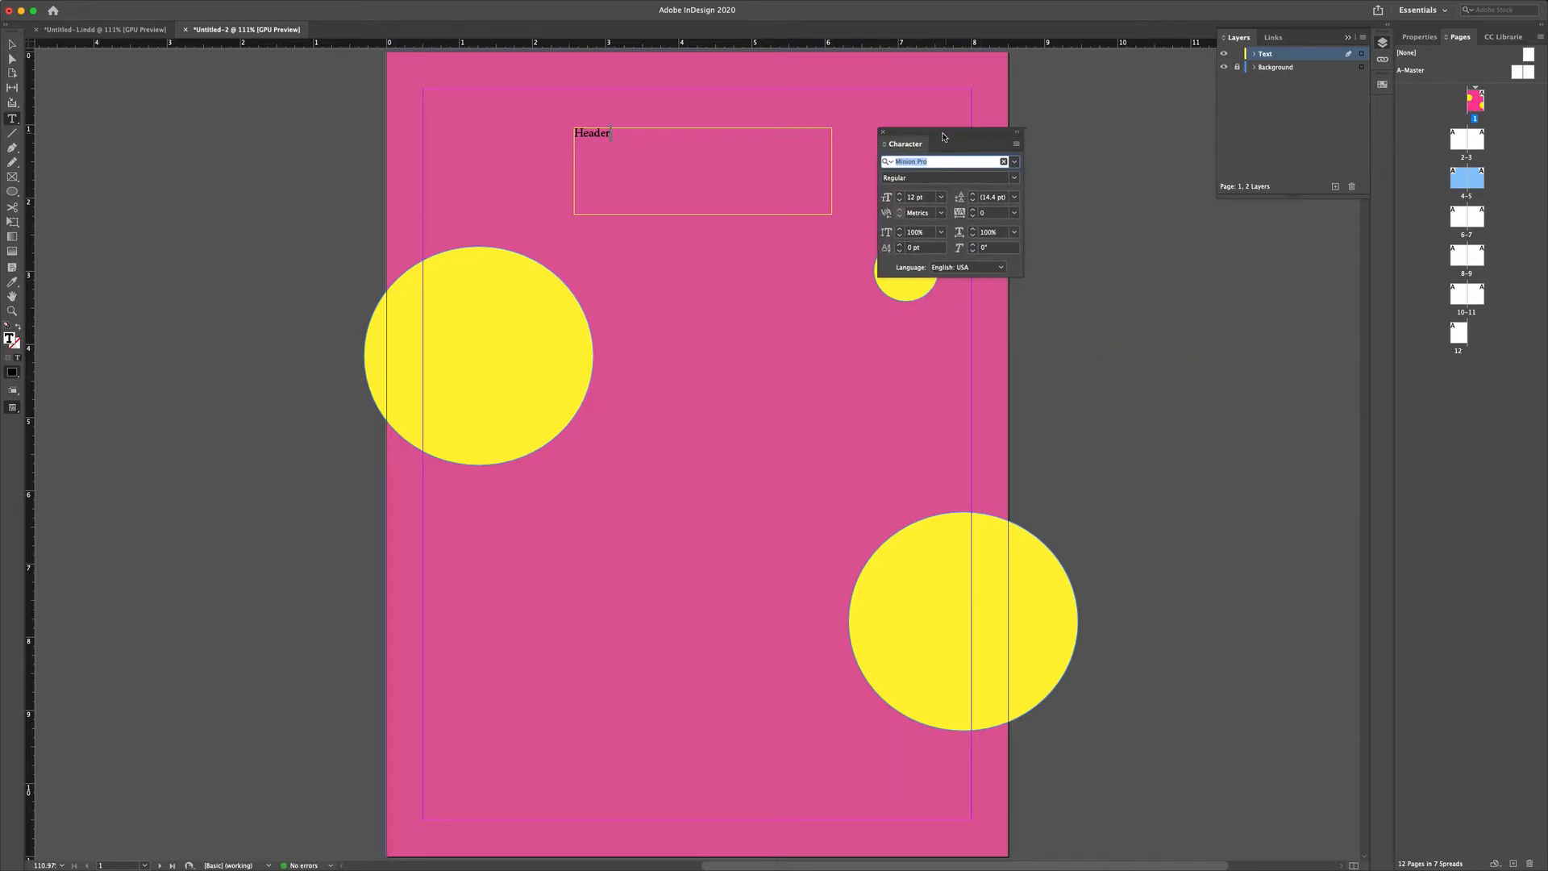
# Step: Try out fonts on the header text by searching the font list for "Aven" and "DIN"
pyautogui.tripleClick(695, 139)
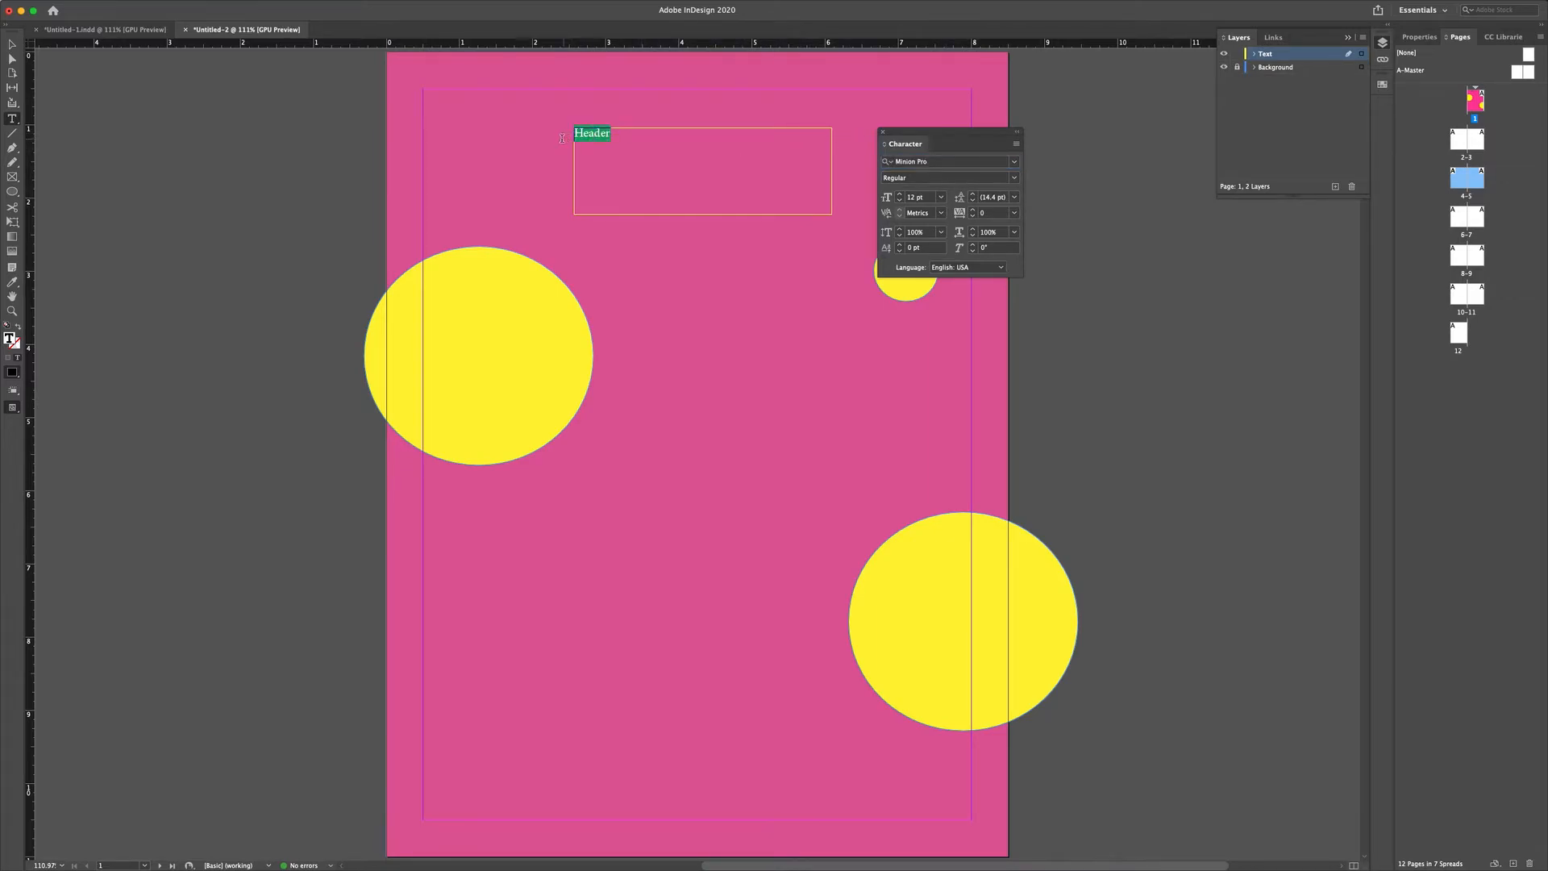
pyautogui.doubleClick(935, 163)
pyautogui.click(936, 163)
pyautogui.write('Aven')
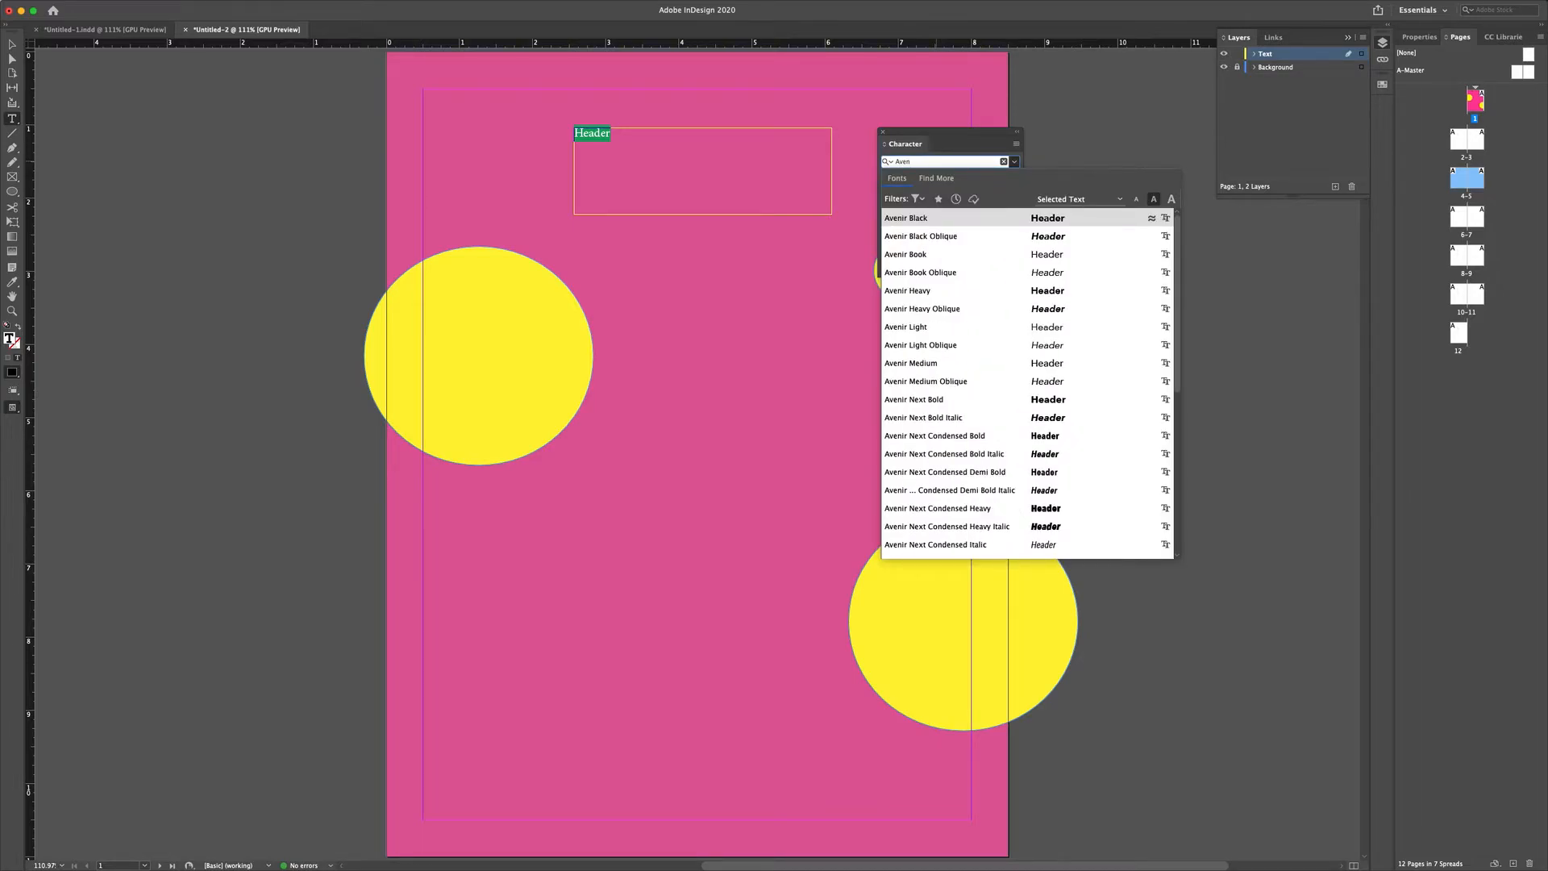
pyautogui.press('BackSpace')
pyautogui.press('BackSpace')
pyautogui.press('BackSpace')
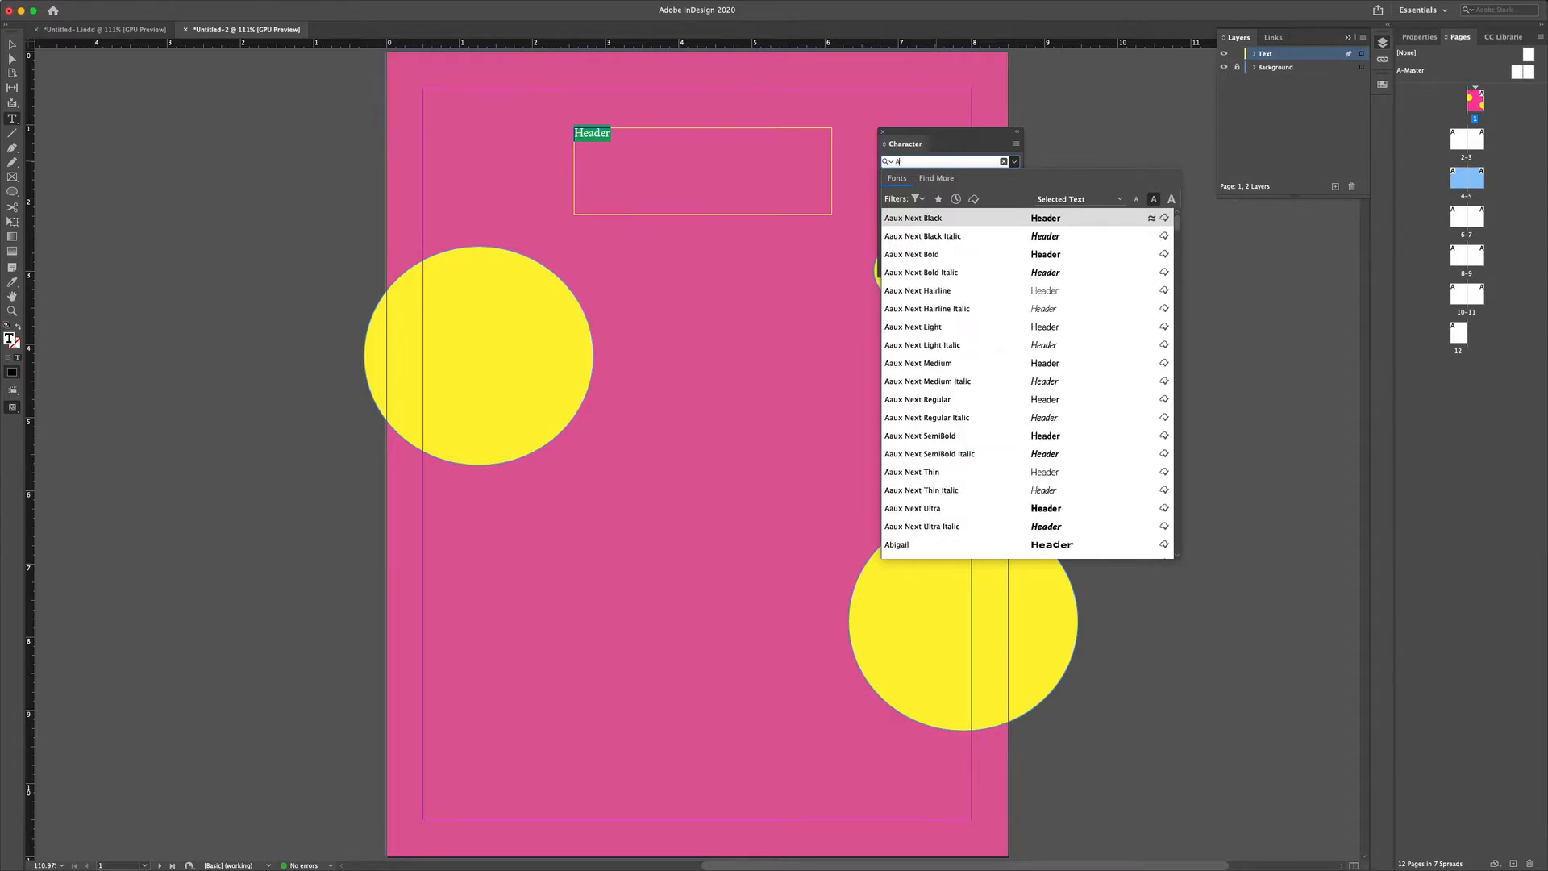
pyautogui.press('BackSpace')
pyautogui.write('DIN')
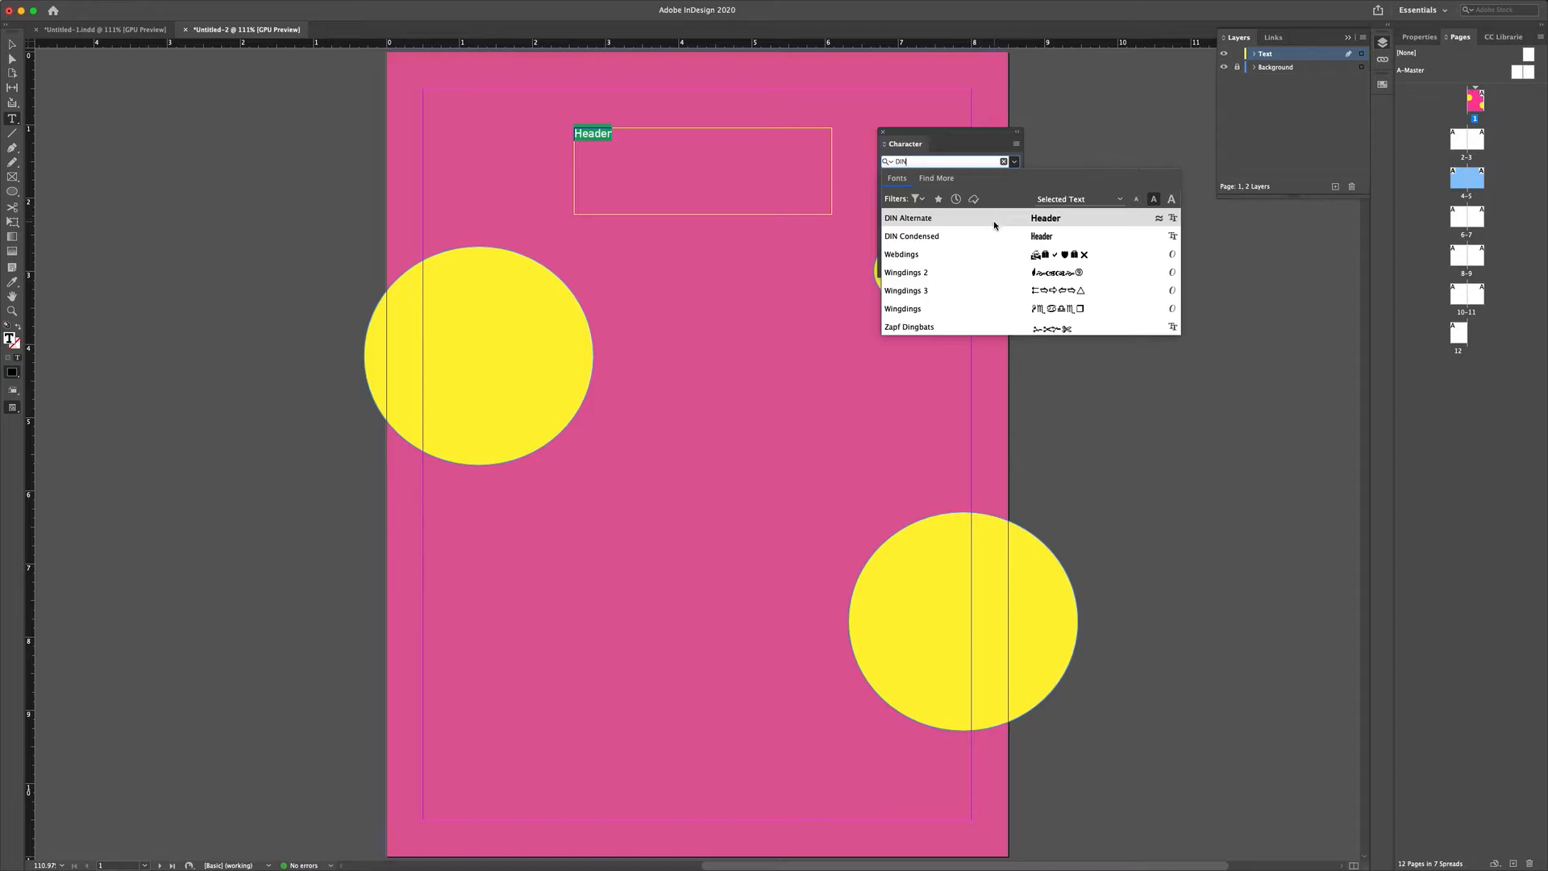
# Step: Search the fonts for "Did" and set the header text to Didot Regular
pyautogui.moveTo(921, 165); pyautogui.dragTo(891, 166)
pyautogui.write('D')
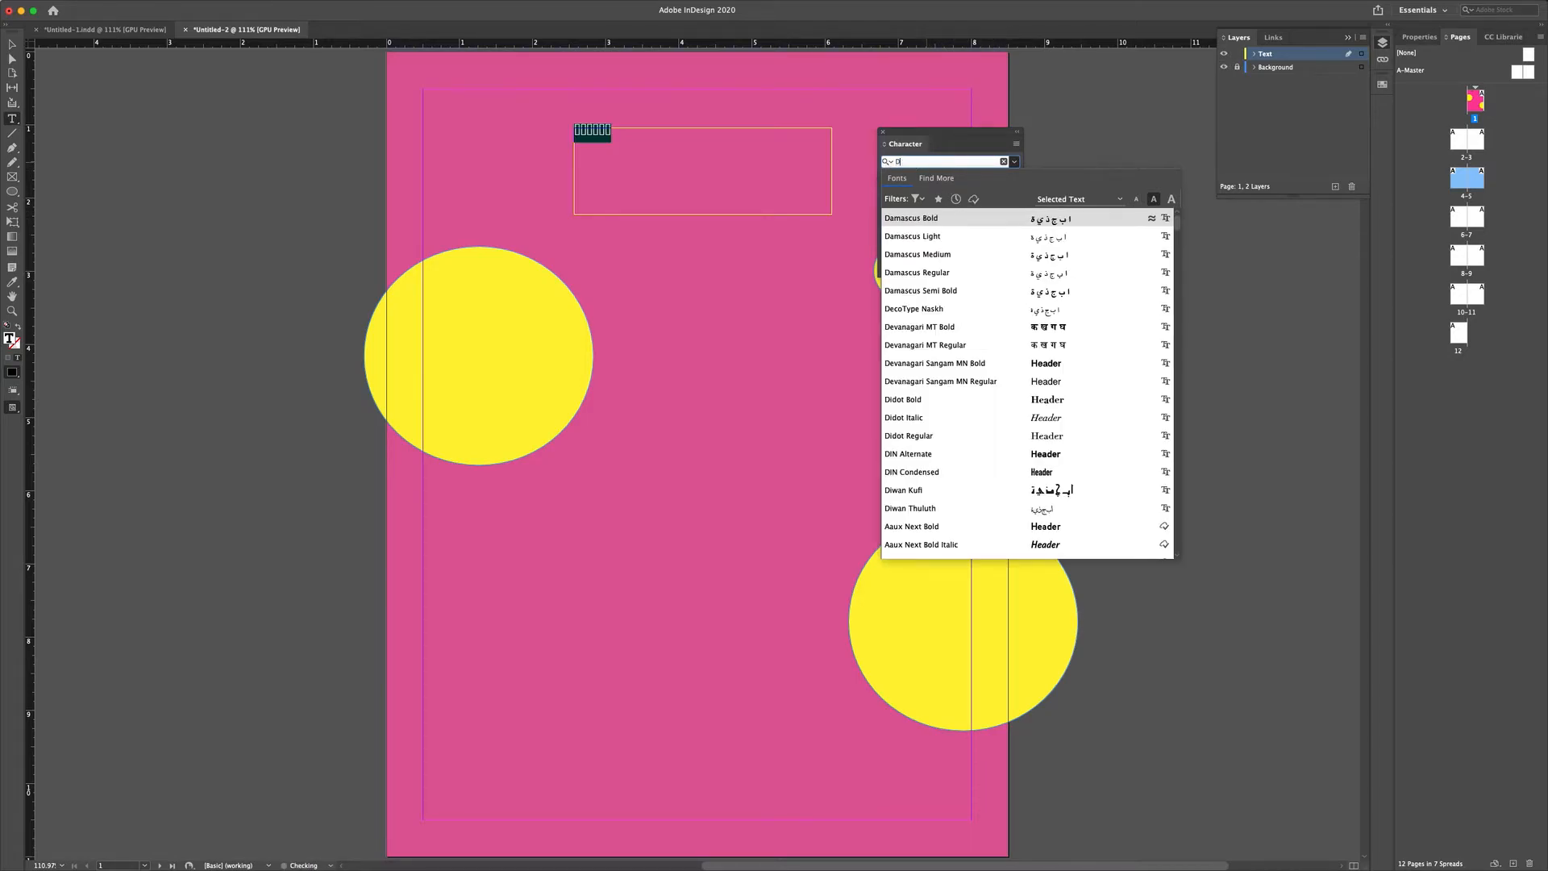
pyautogui.write('o')
pyautogui.press('BackSpace')
pyautogui.write('id')
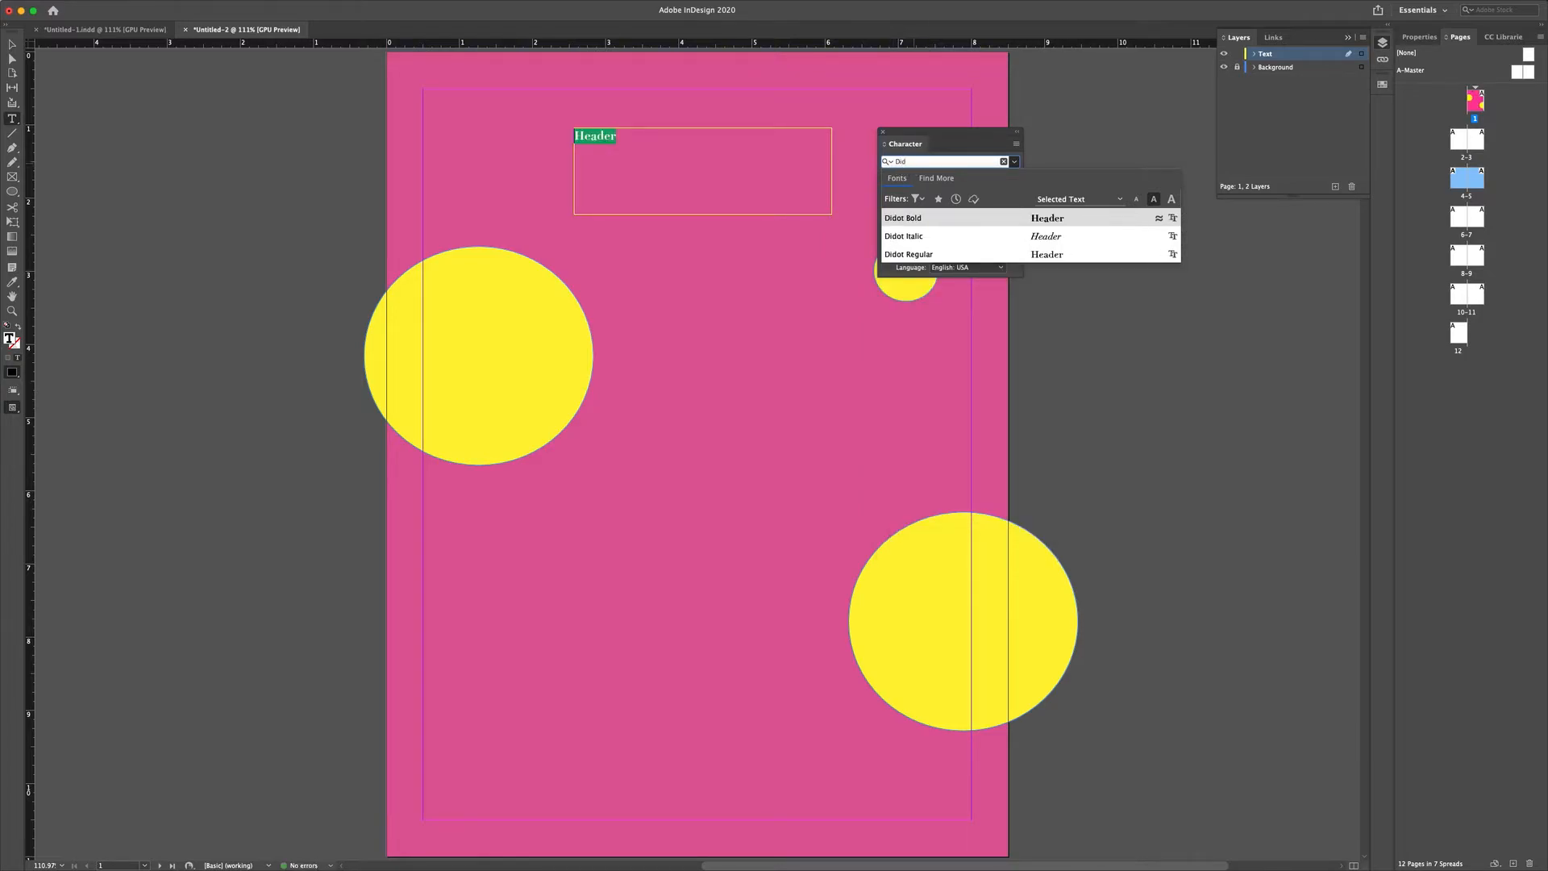
pyautogui.click(929, 255)
pyautogui.click(620, 135)
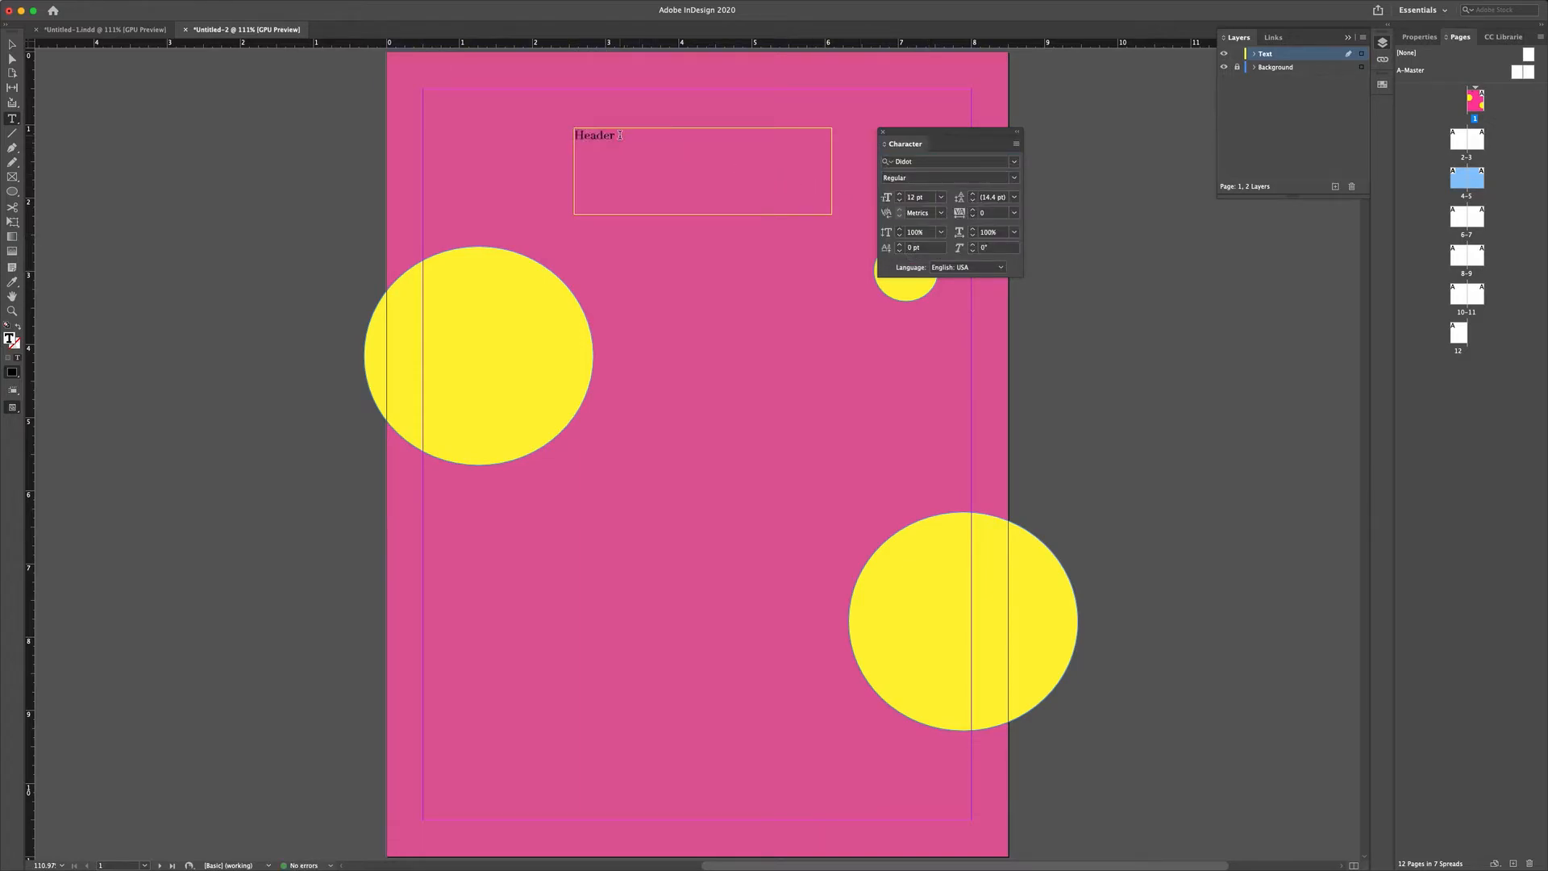
# Step: Try a font size of 72 pt on the header text, then undo the size change
pyautogui.moveTo(621, 135); pyautogui.dragTo(571, 134)
pyautogui.click(940, 197)
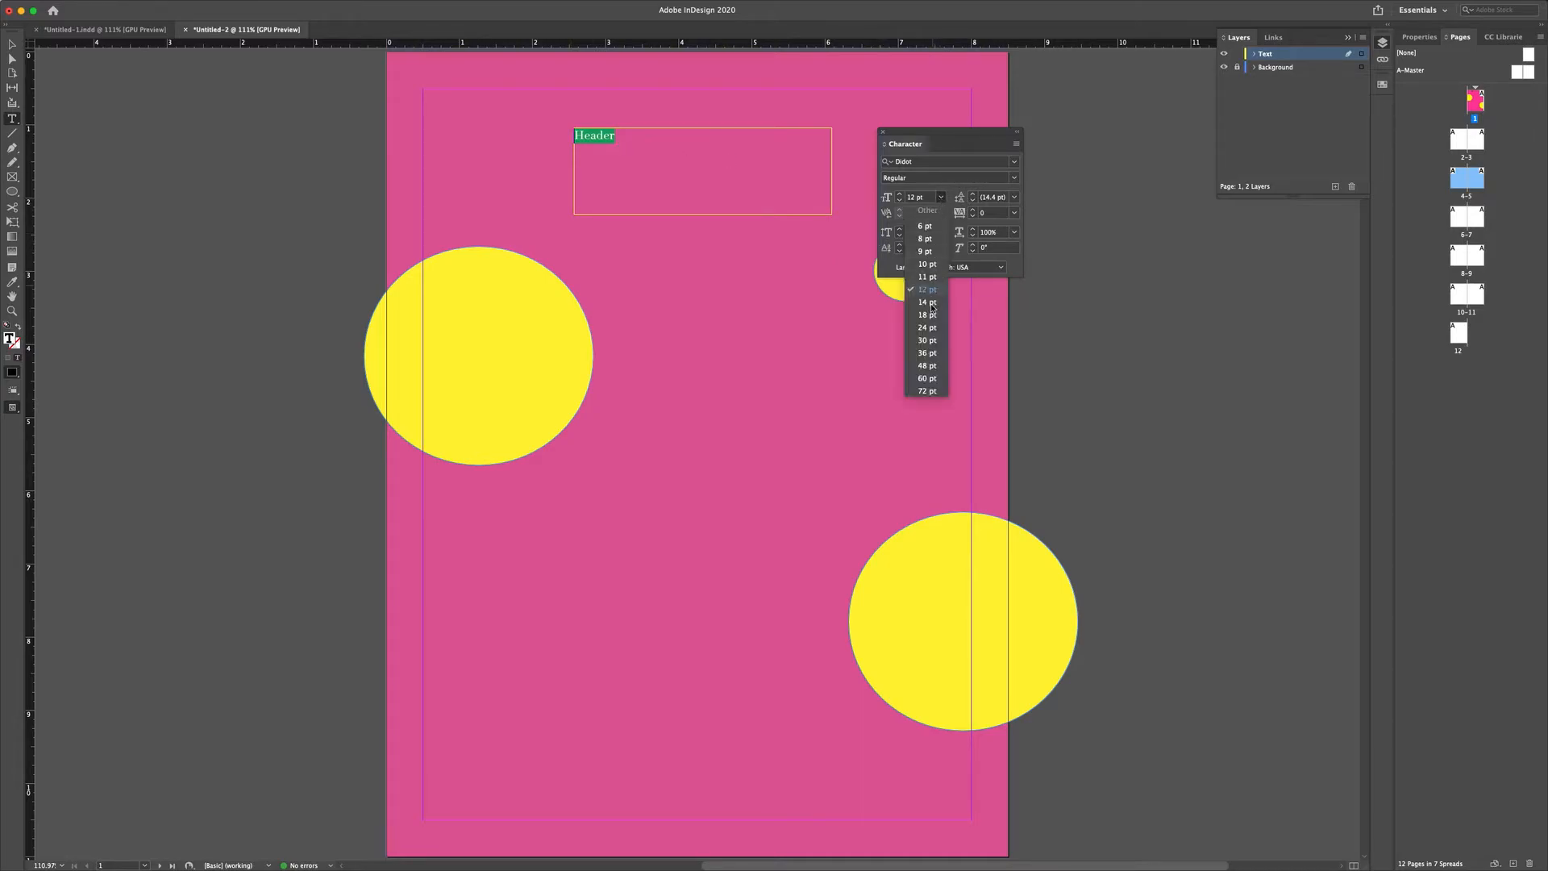
pyautogui.click(936, 391)
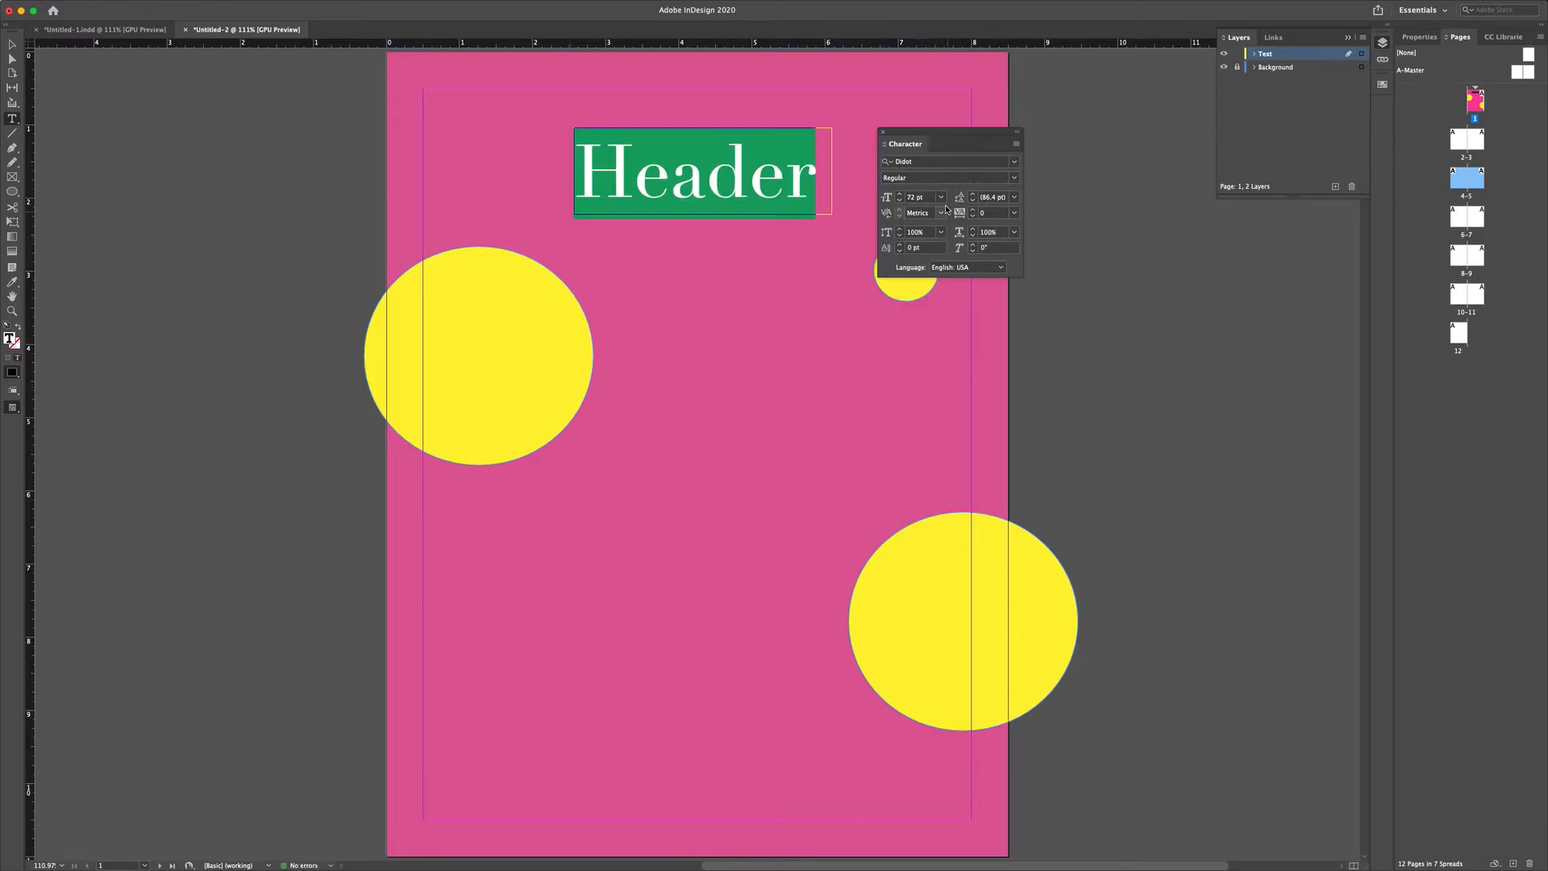
pyautogui.press('super+z')
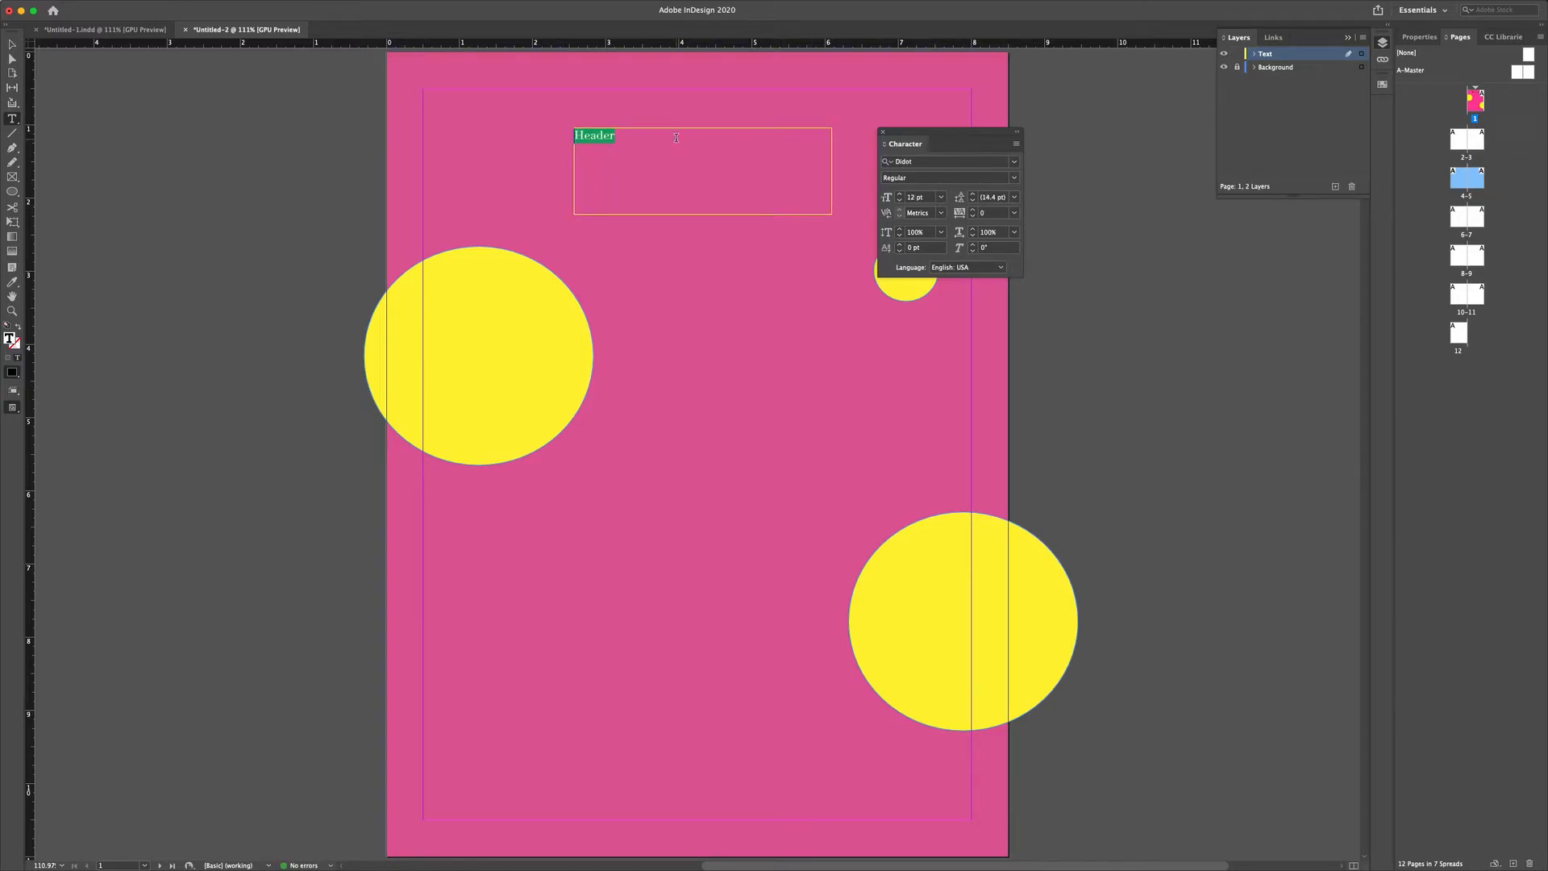
# Step: Enlarge the selected header text in small increments to 26 pt
pyautogui.press('super+shift+period')
pyautogui.press('super+shift+period')
pyautogui.press('super+shift+period')
pyautogui.press('super+shift+period')
pyautogui.press('super+shift+period')
pyautogui.press('super+shift+period')
pyautogui.press('super+shift+period')
pyautogui.press('super+shift+period')
pyautogui.press('super+shift+period')
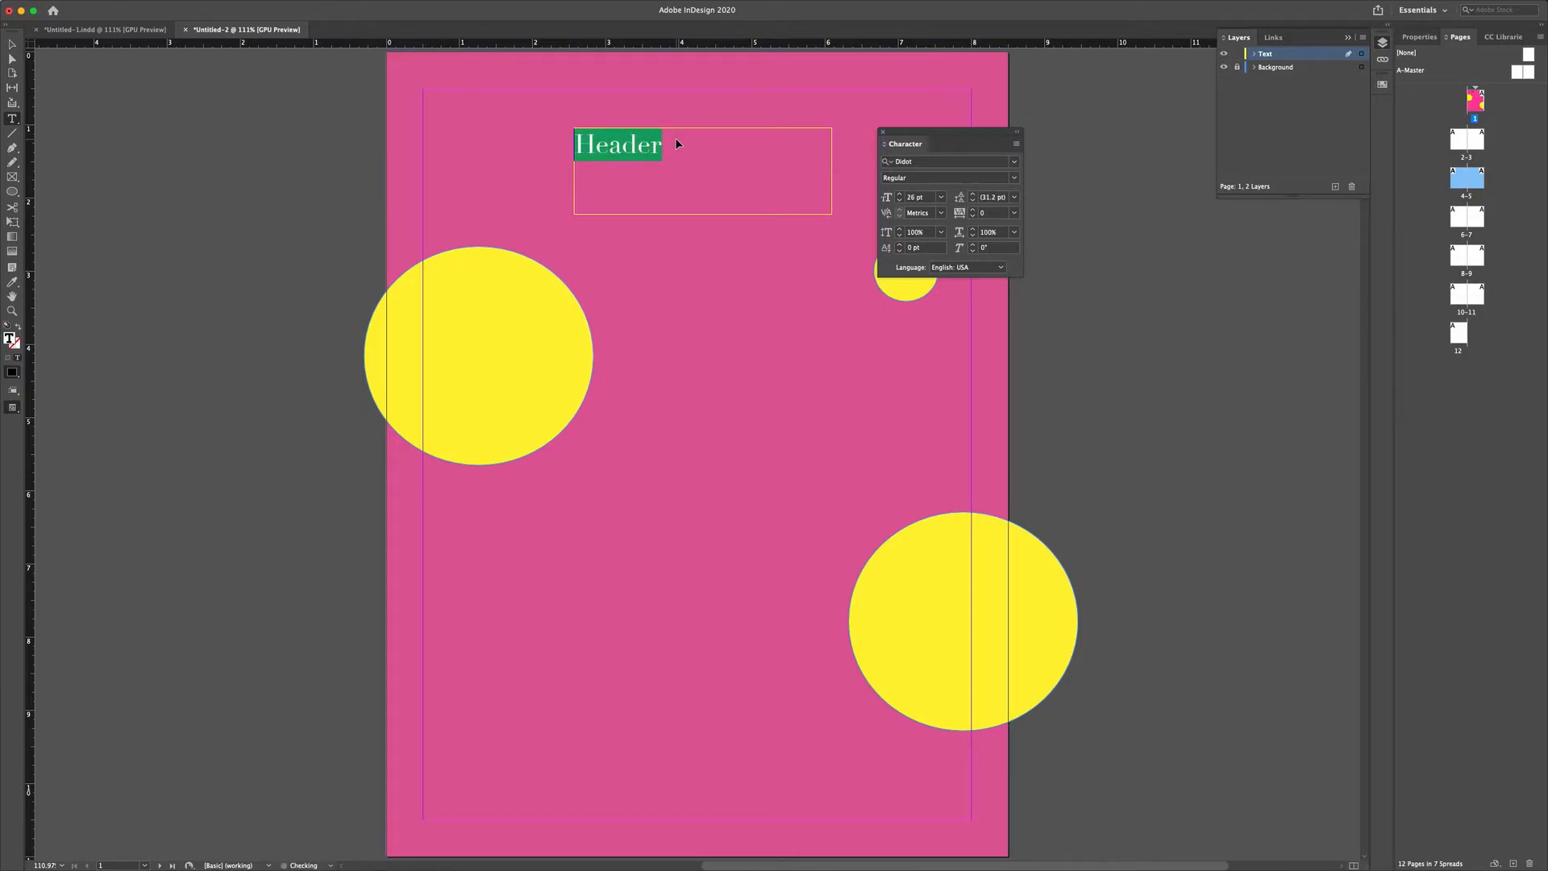
# Step: Enlarge the selected header text in small increments to 62 pt
pyautogui.press('super+shift+period')
pyautogui.press('super+shift+period')
pyautogui.press('super+shift+period')
pyautogui.press('super+shift+period')
pyautogui.press('super+shift+period')
pyautogui.press('super+shift+period')
pyautogui.press('super+shift+period')
pyautogui.press('super+shift+period')
pyautogui.press('super+shift+period')
pyautogui.press('super+shift+period')
pyautogui.press('super+shift+period')
pyautogui.press('super+shift+period')
pyautogui.press('super+shift+period')
pyautogui.press('super+shift+period')
pyautogui.press('super+shift+period')
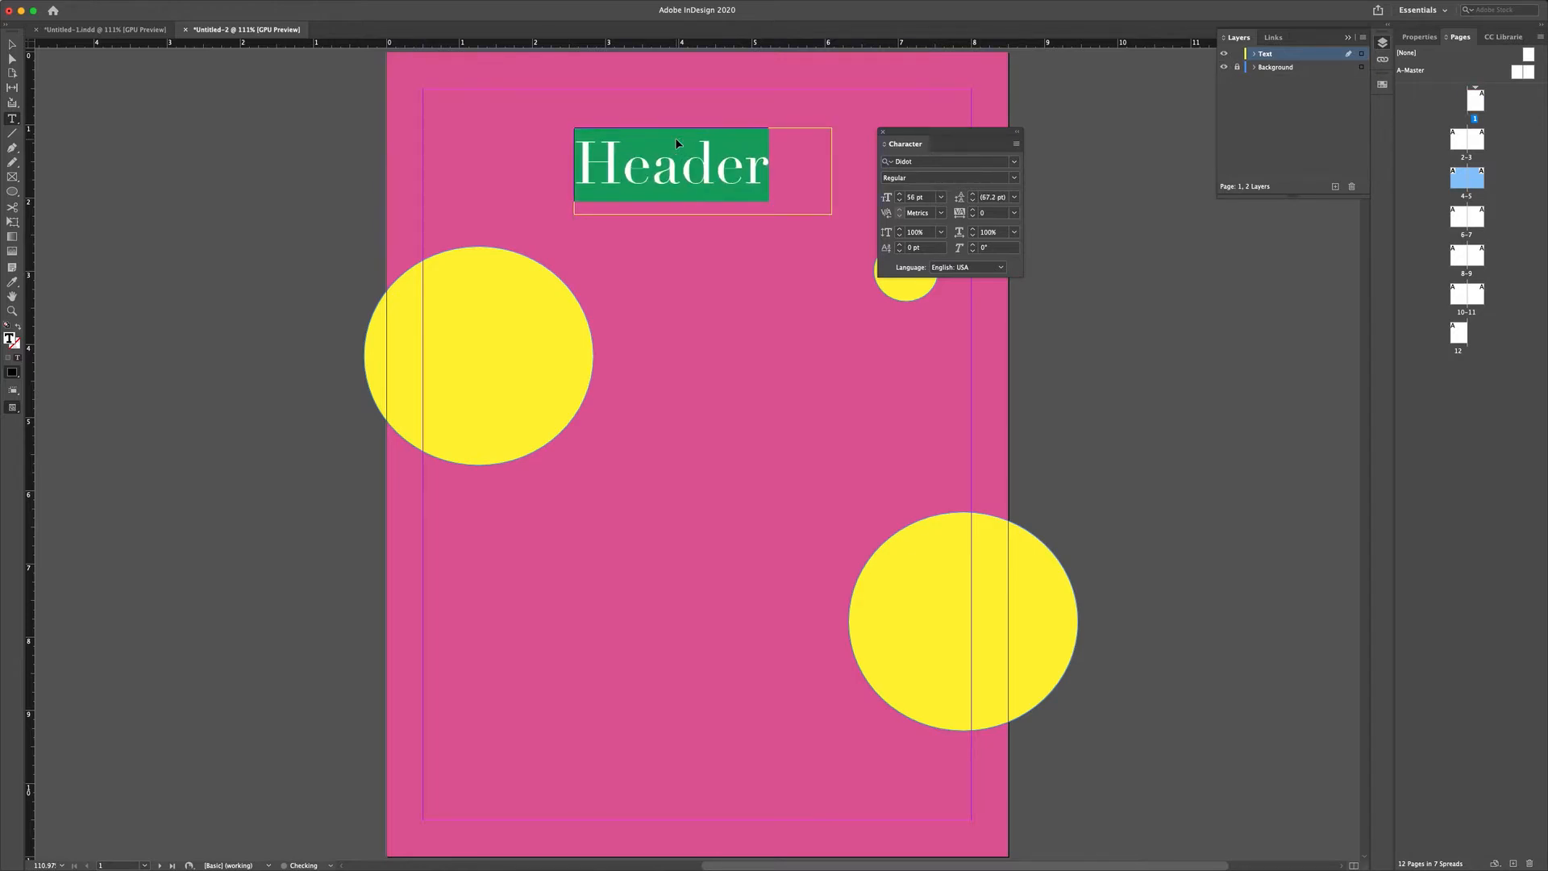
pyautogui.press('super+shift+period')
pyautogui.click(684, 171)
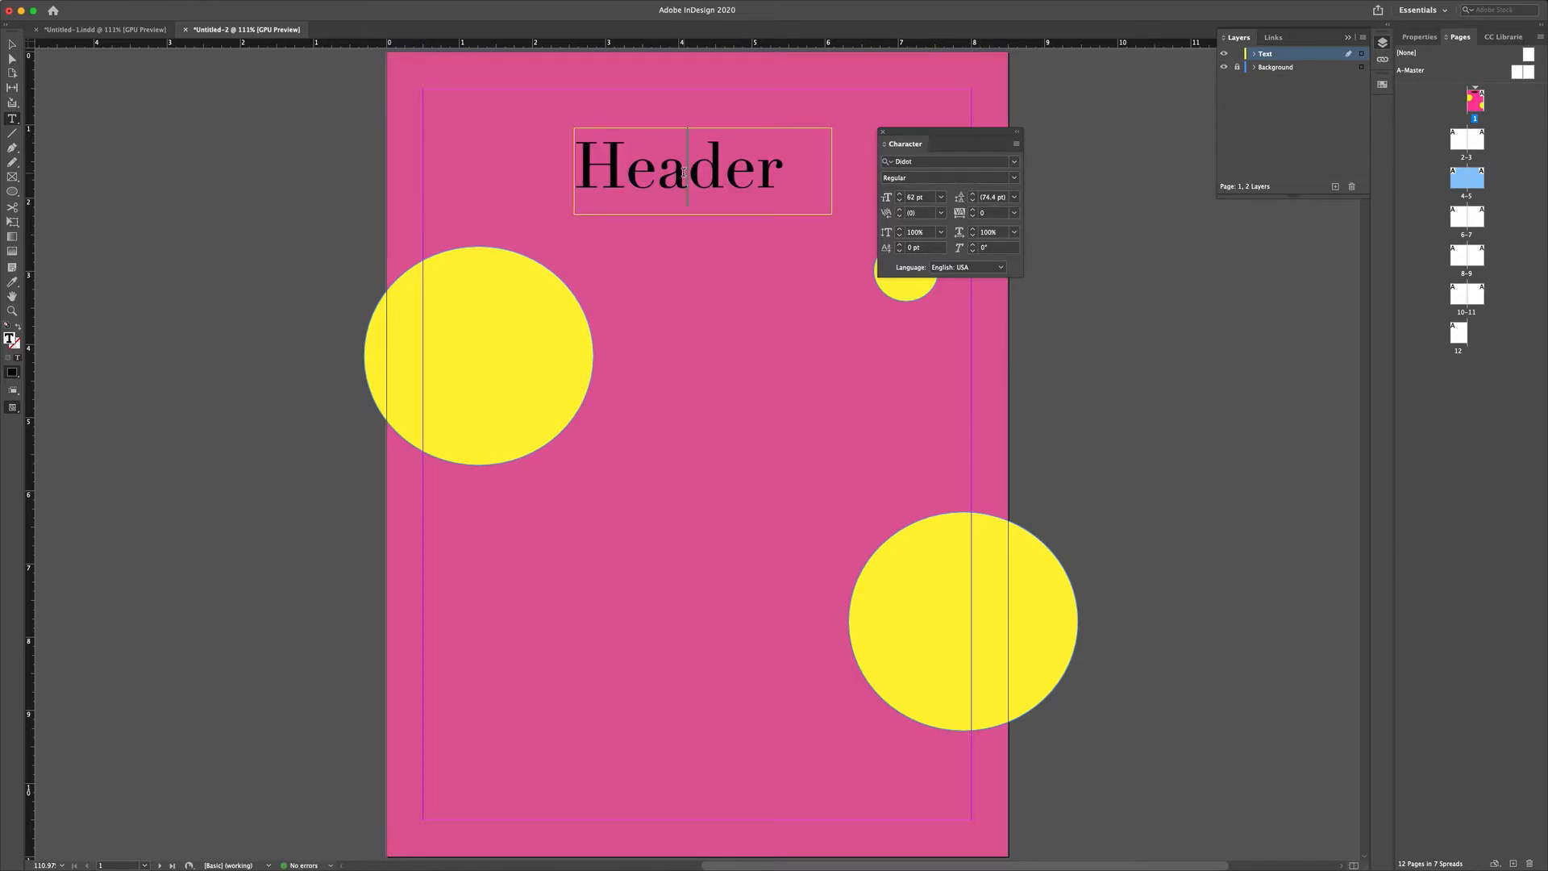
# Step: Recolor the header text with the [Paper] swatch and deselect it
pyautogui.doubleClick(661, 177)
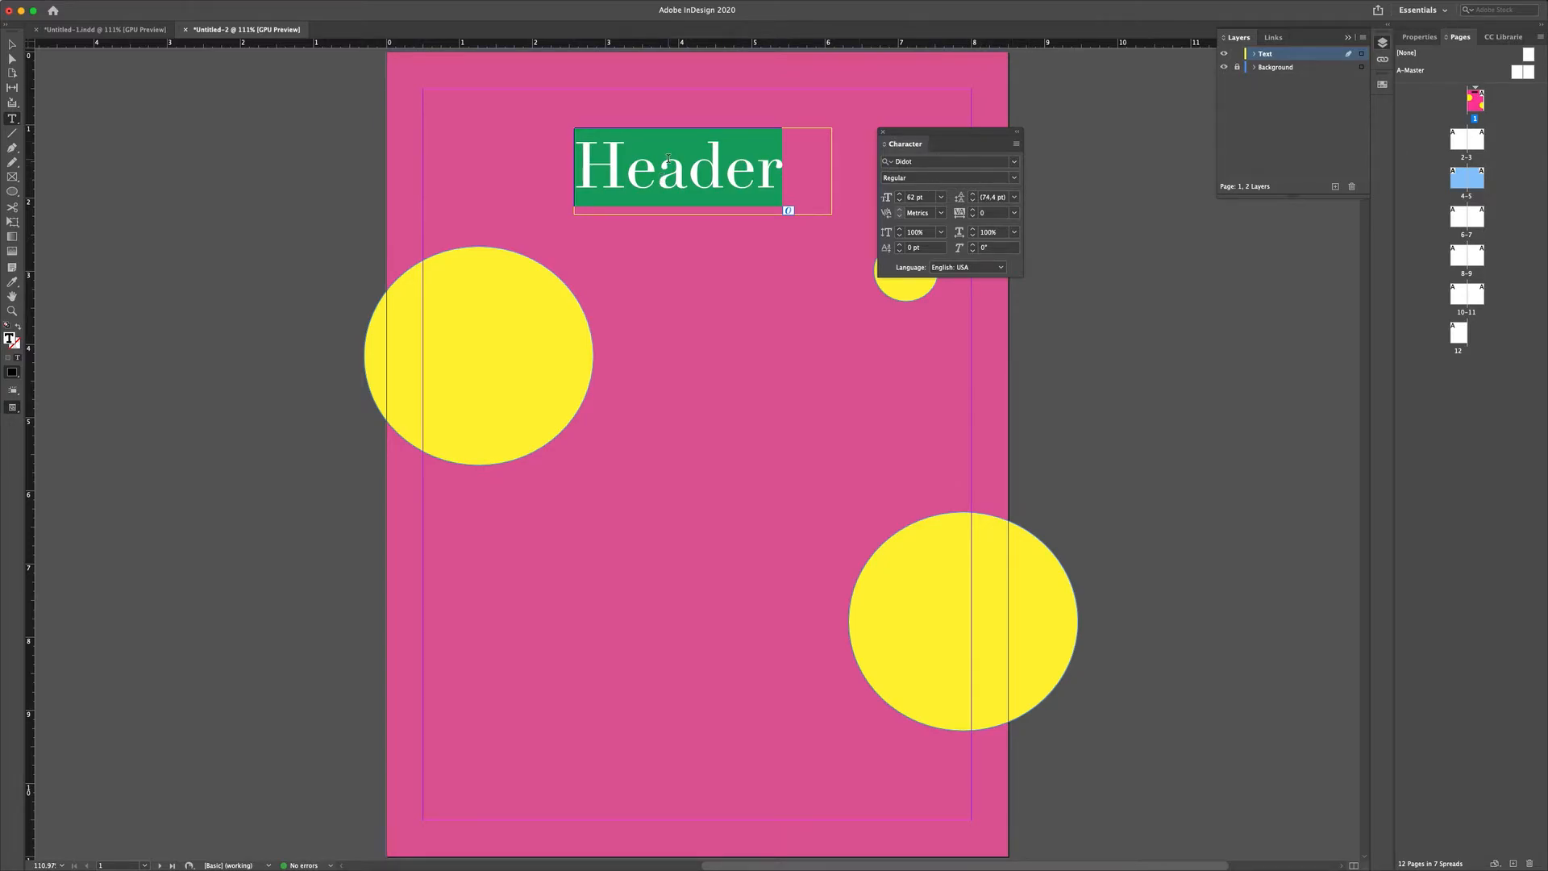
pyautogui.click(313, 7)
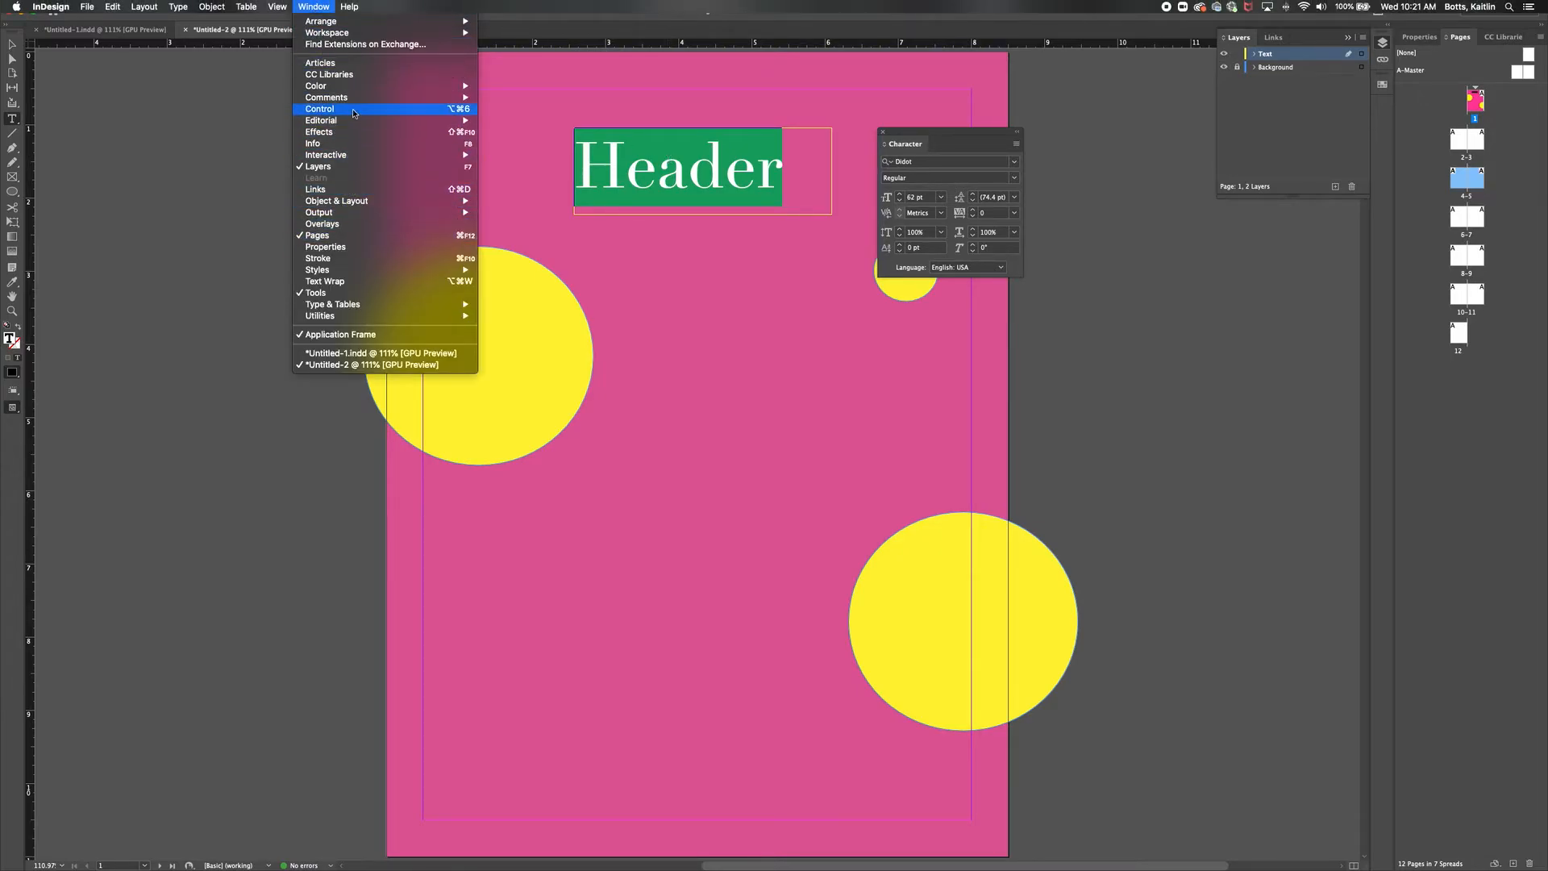
pyautogui.moveTo(471, 86)
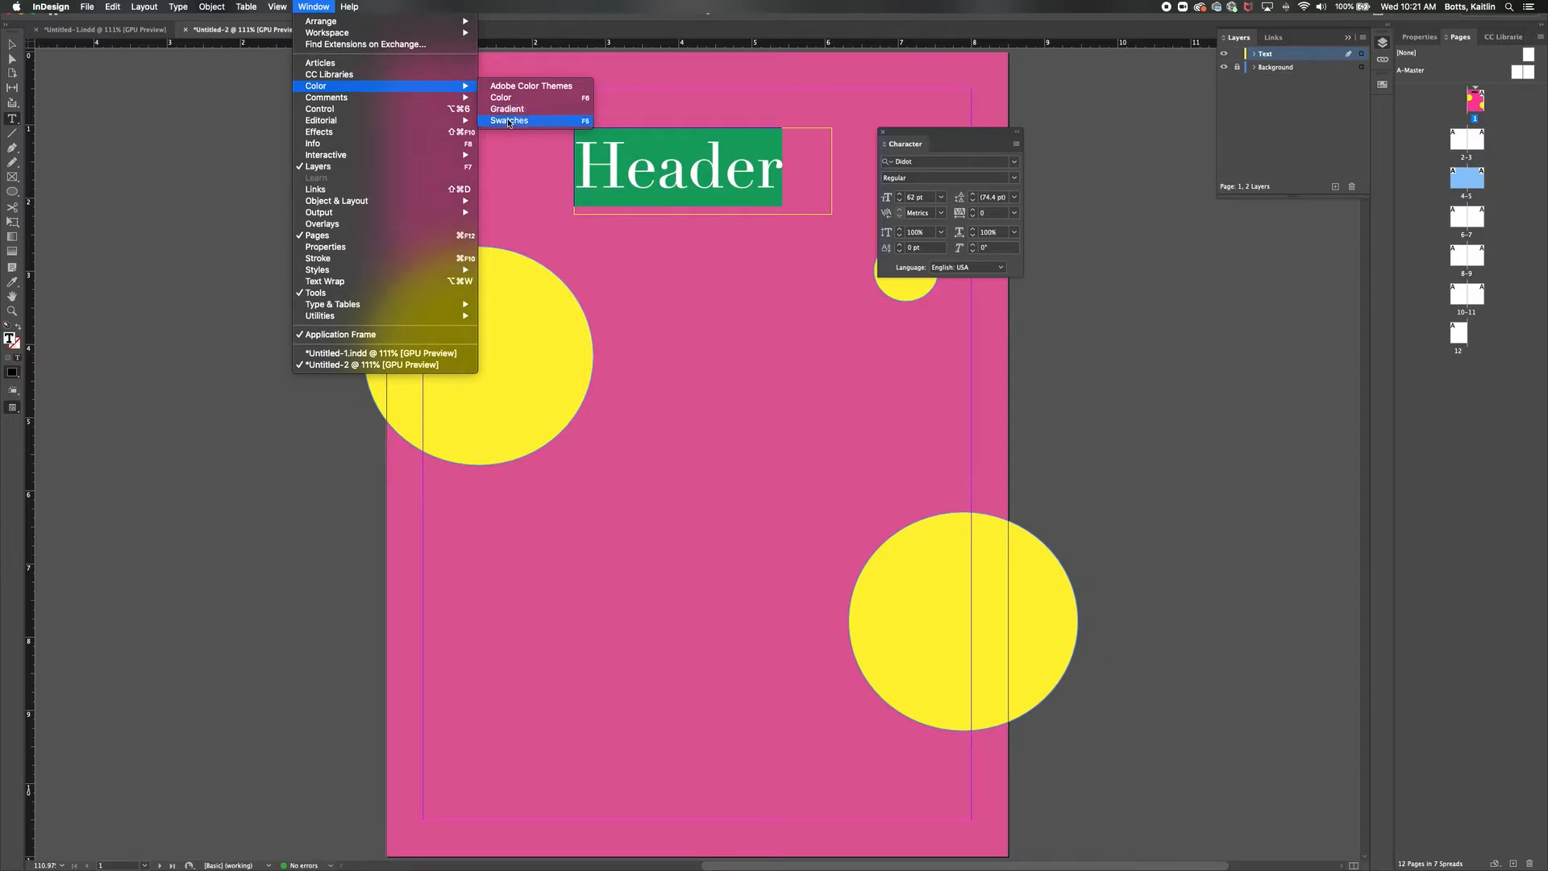
pyautogui.click(509, 120)
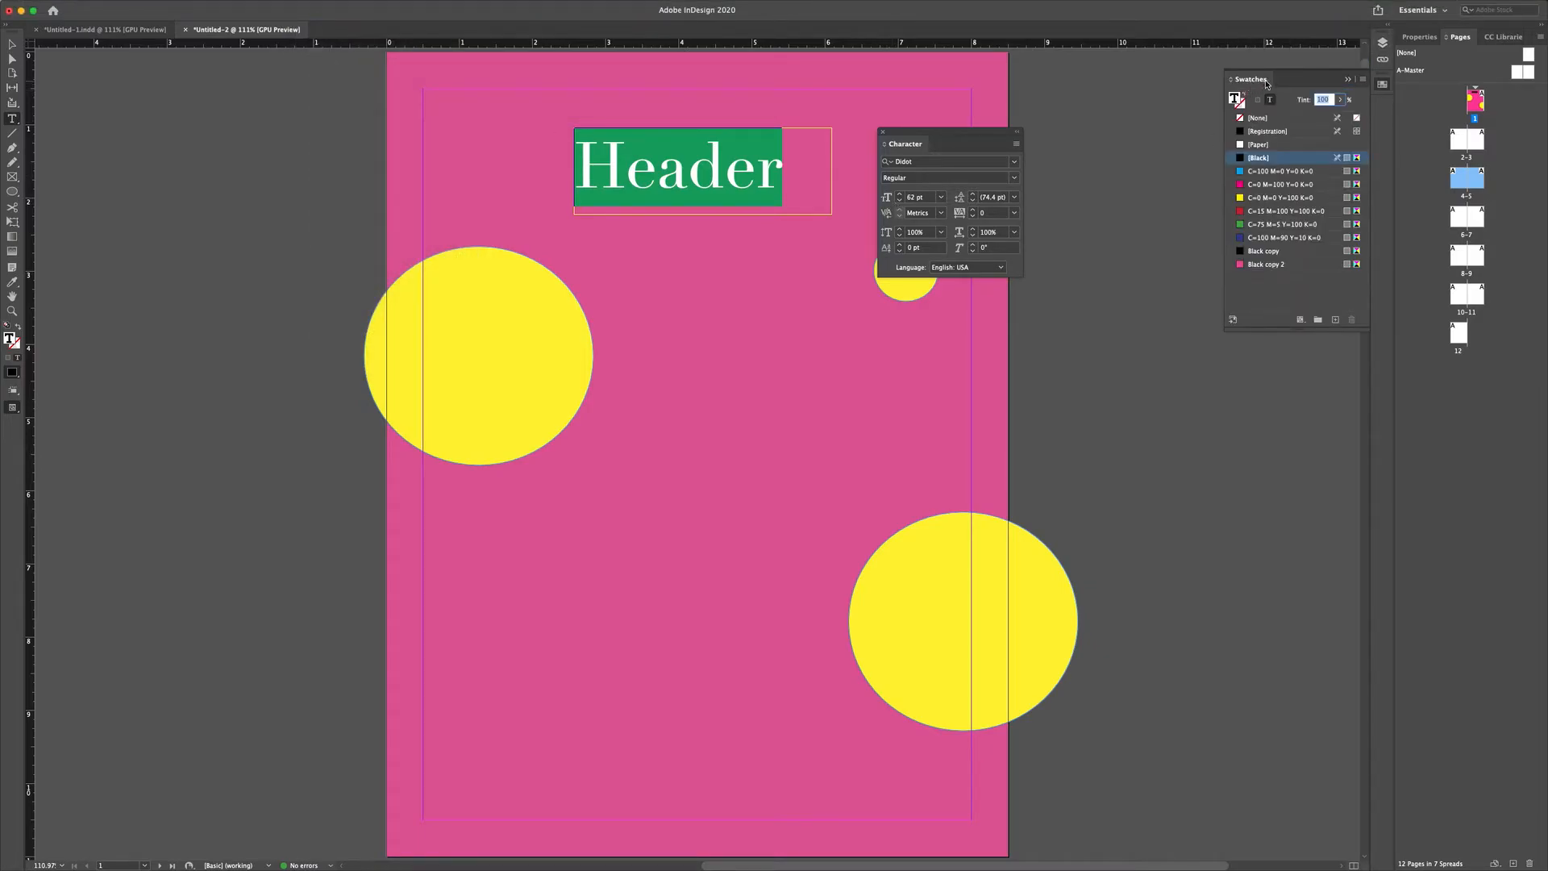
pyautogui.click(1268, 145)
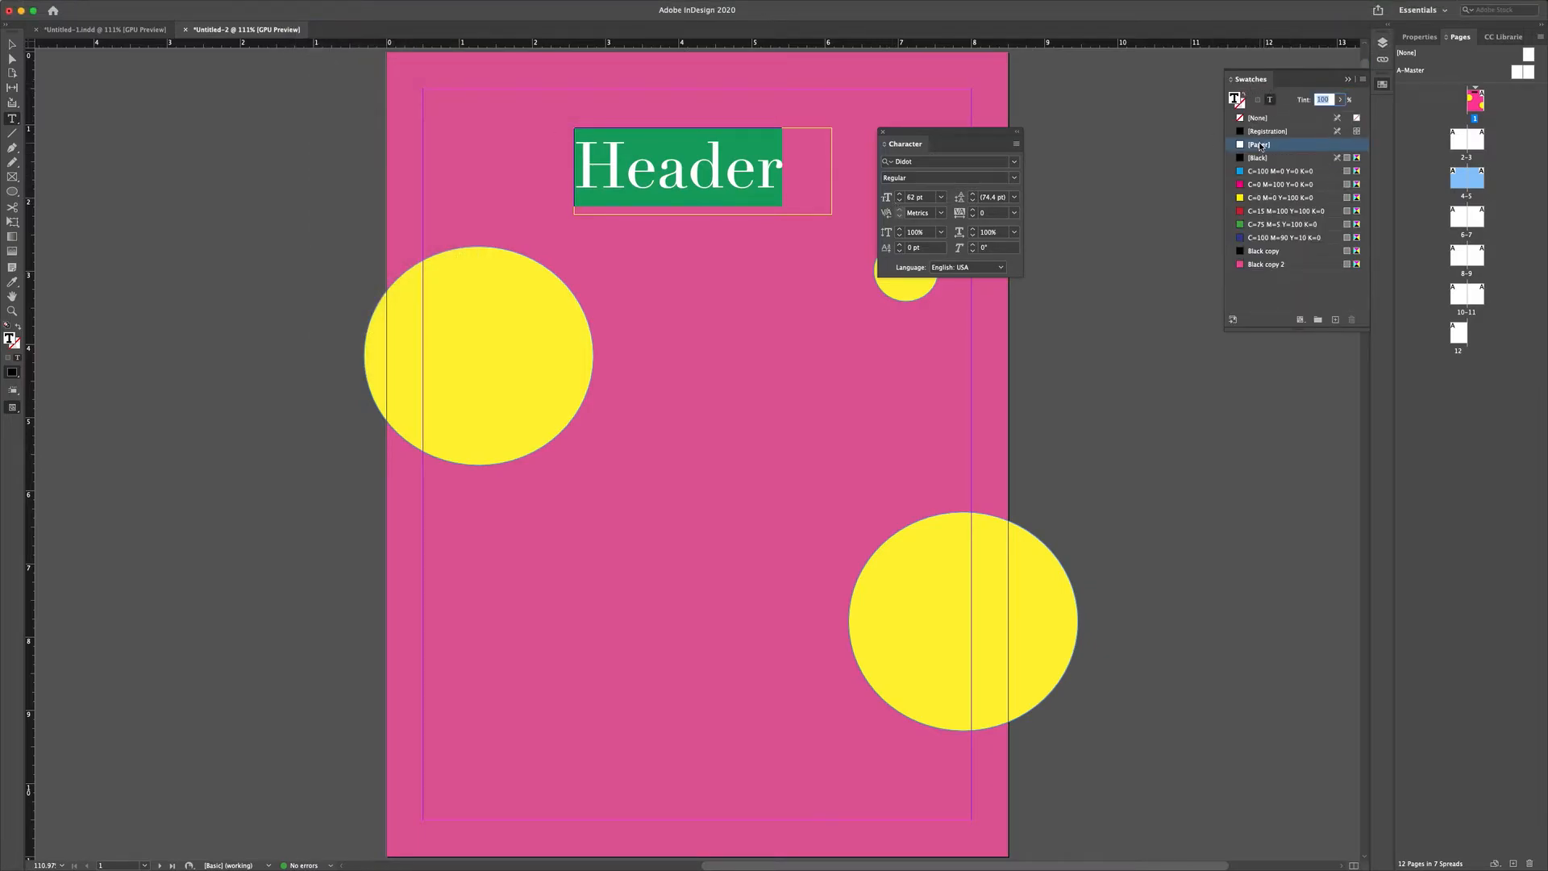
pyautogui.click(741, 179)
pyautogui.press('Escape')
pyautogui.click(251, 173)
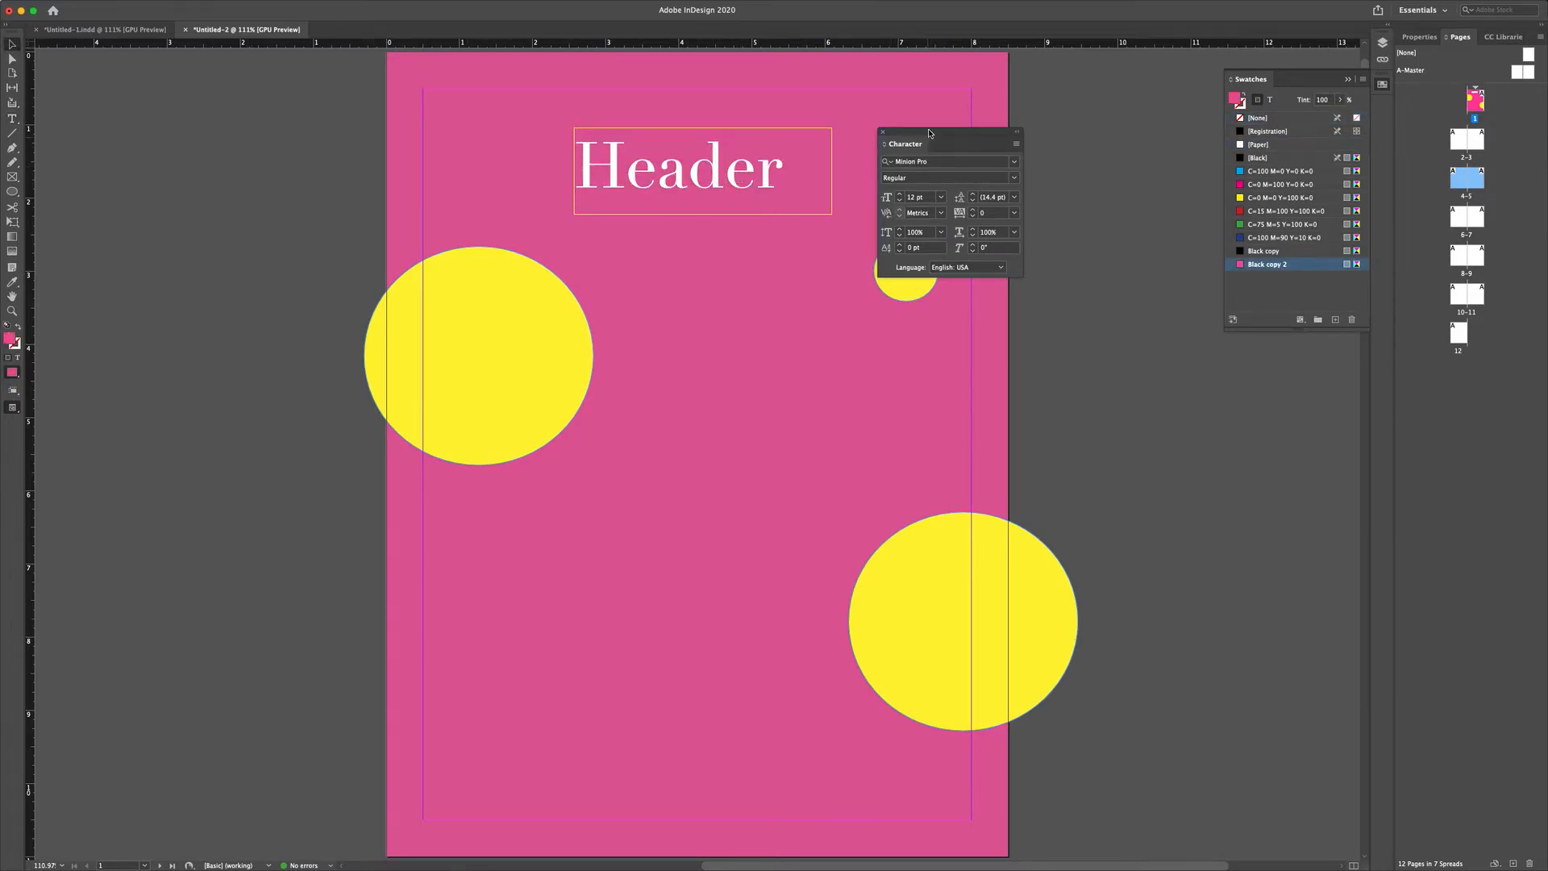
# Step: Move the Character panel clear of the page, tighten the header's frame around its text, and move the header to the page's upper-left margin corner
pyautogui.moveTo(931, 141); pyautogui.dragTo(1070, 156)
pyautogui.click(728, 190)
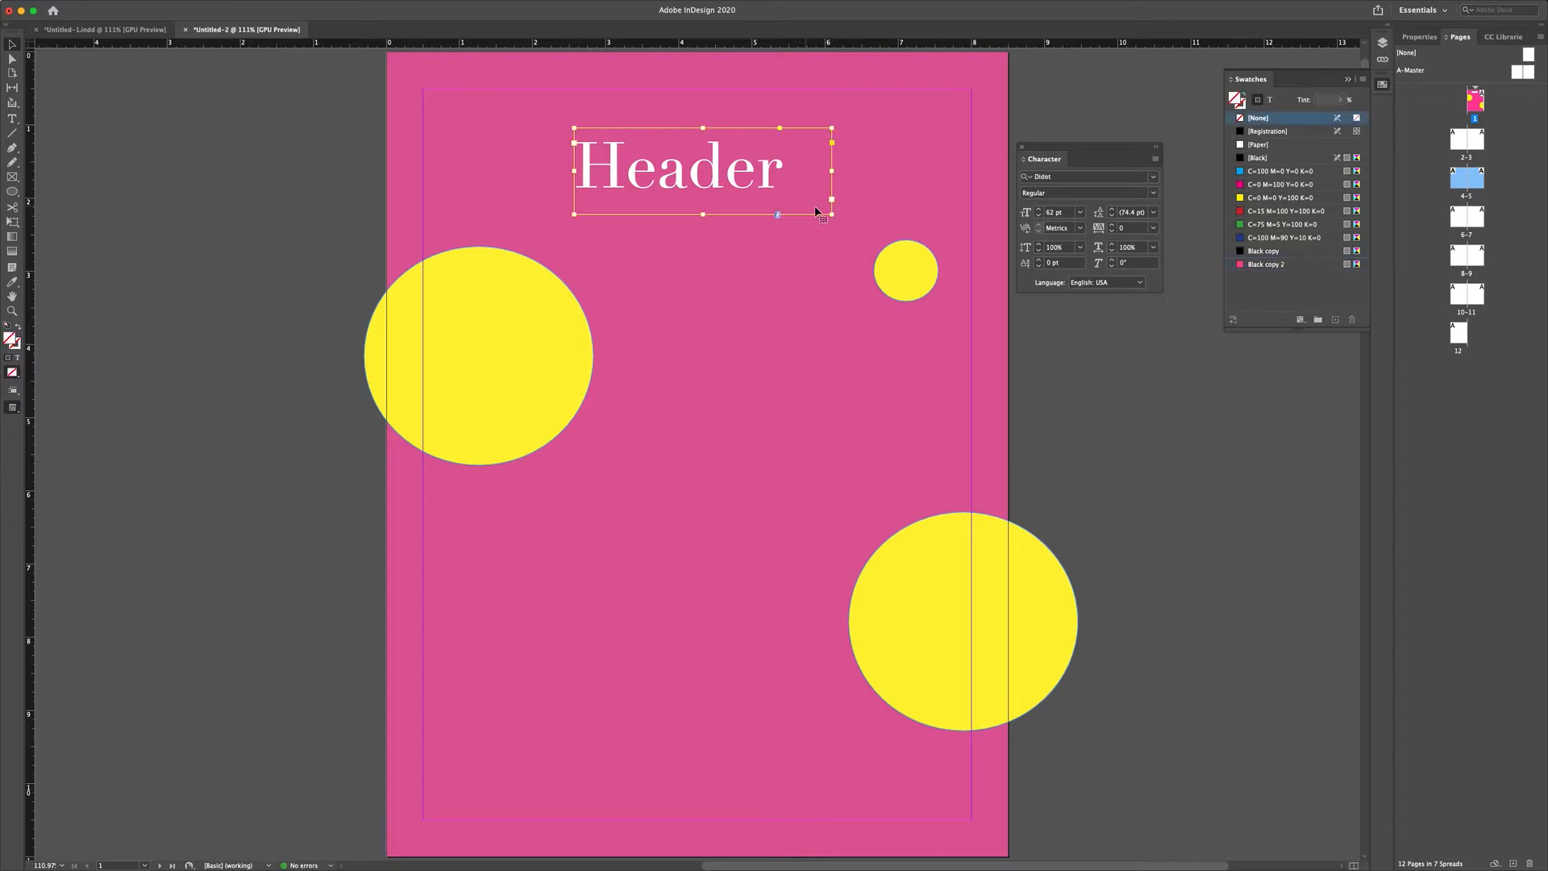
pyautogui.moveTo(833, 213); pyautogui.dragTo(791, 205)
pyautogui.moveTo(716, 172); pyautogui.dragTo(571, 142)
pyautogui.click(300, 199)
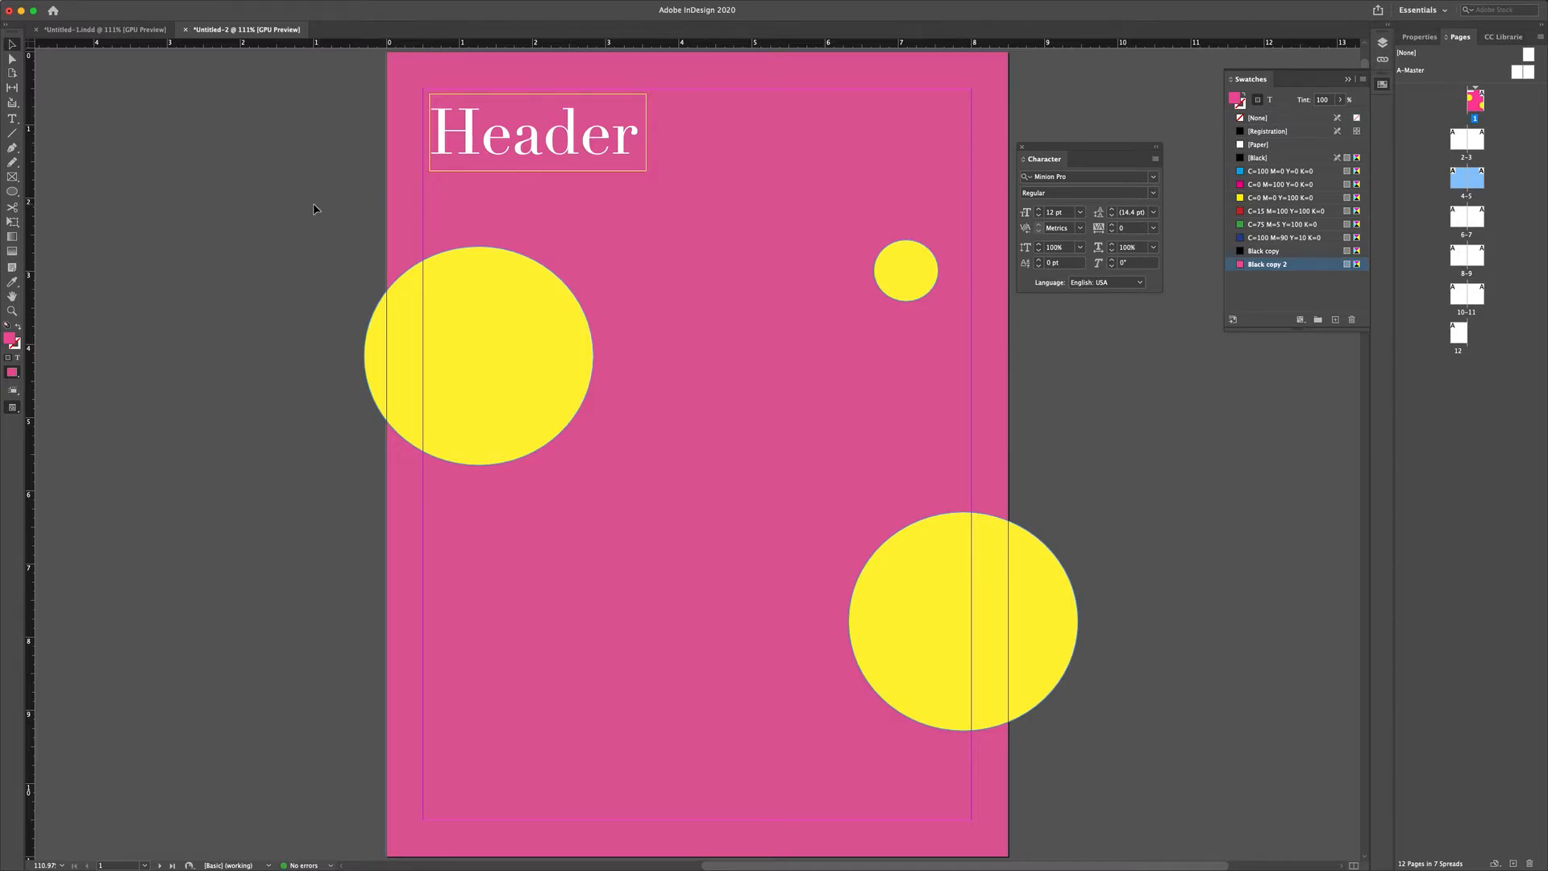
# Step: Draw a text frame about 2.7 in wide and 5.4 in tall in the middle of the page and fill it with placeholder text
pyautogui.click(14, 119)
pyautogui.click(50, 134)
pyautogui.moveTo(622, 207); pyautogui.dragTo(824, 600)
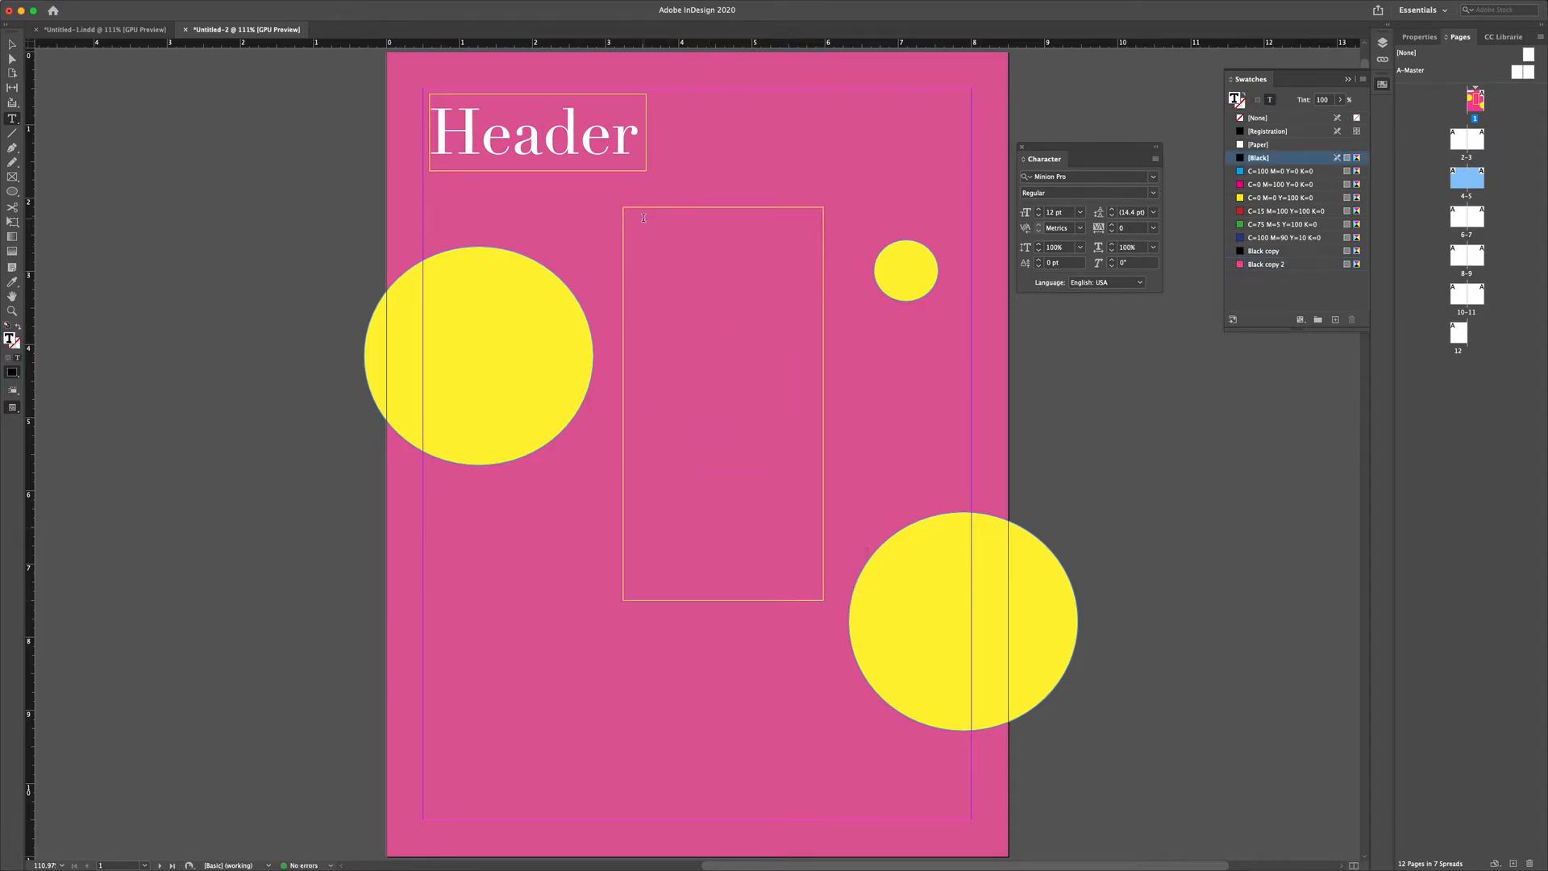
pyautogui.moveTo(239, 4)
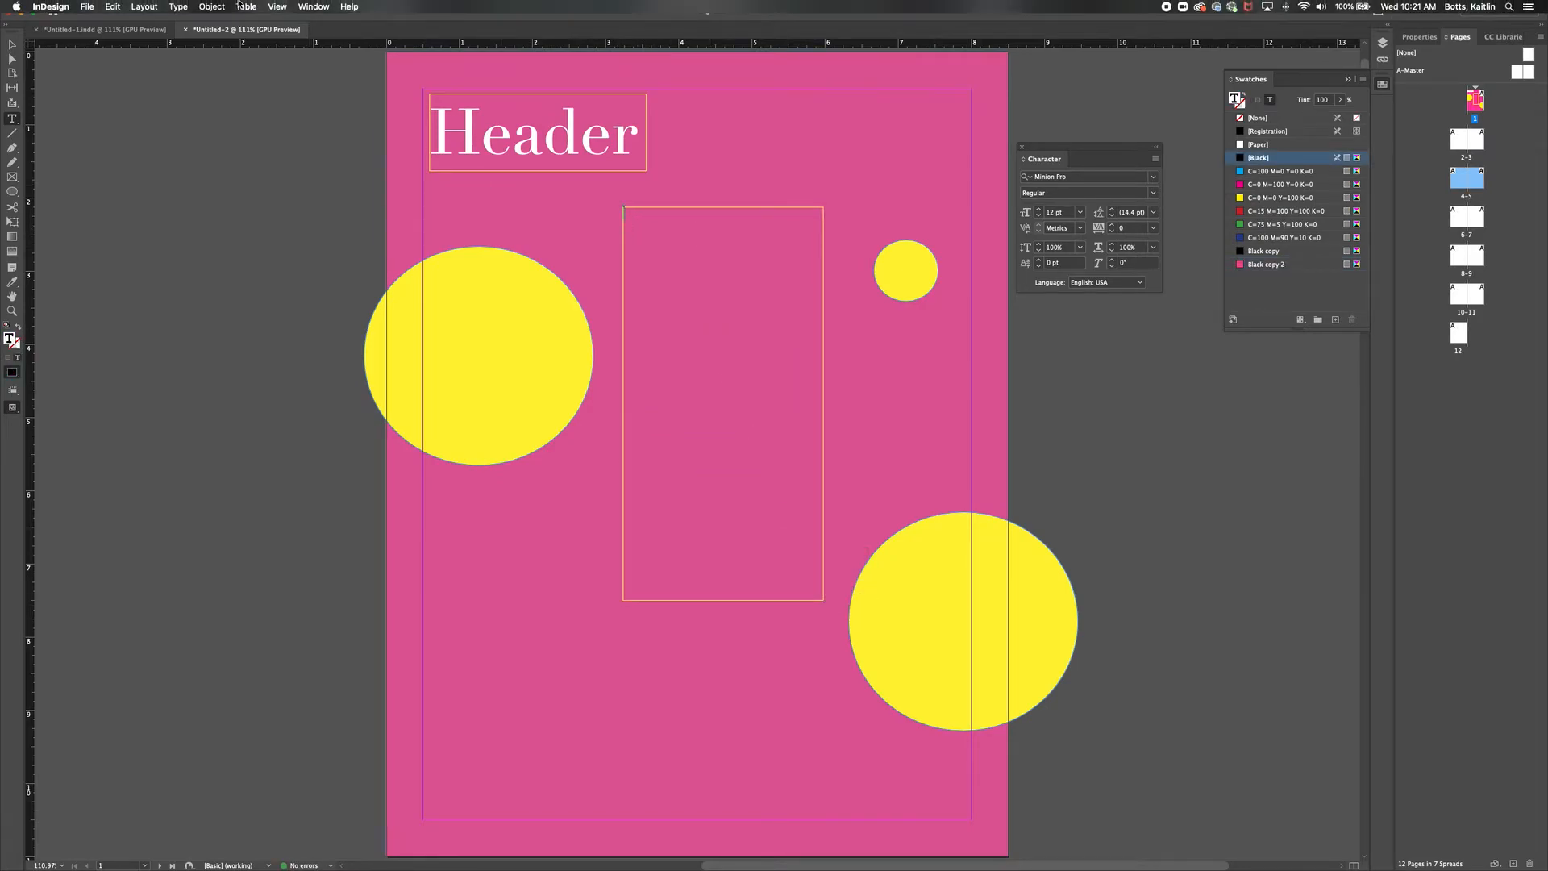
pyautogui.click(178, 6)
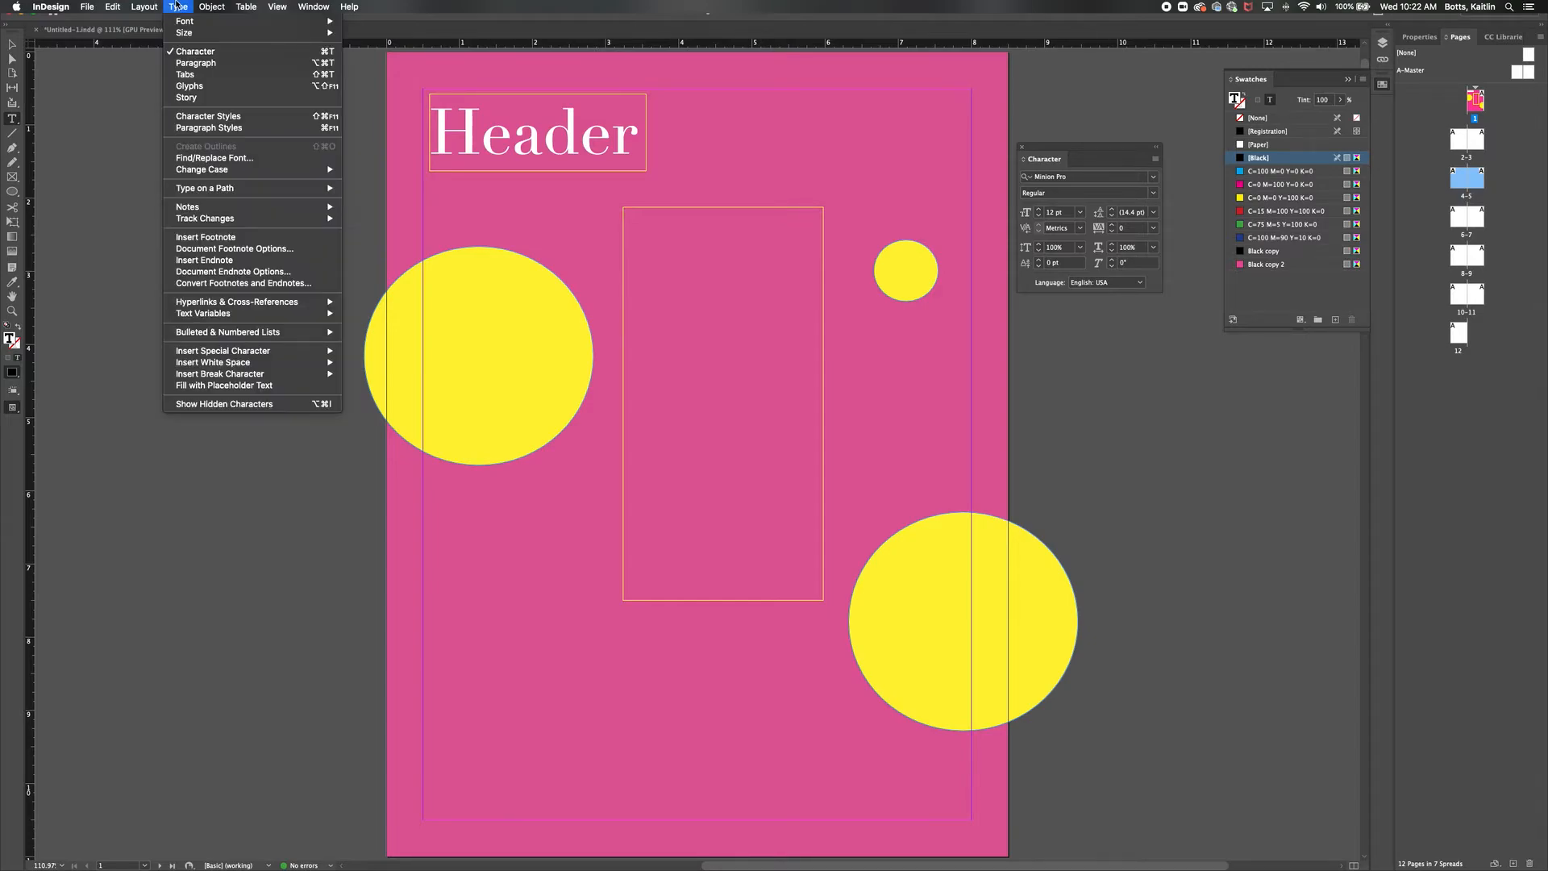
pyautogui.click(231, 385)
# Step: Recolor all of the body placeholder text with the [Paper] swatch and deselect it
pyautogui.click(729, 510)
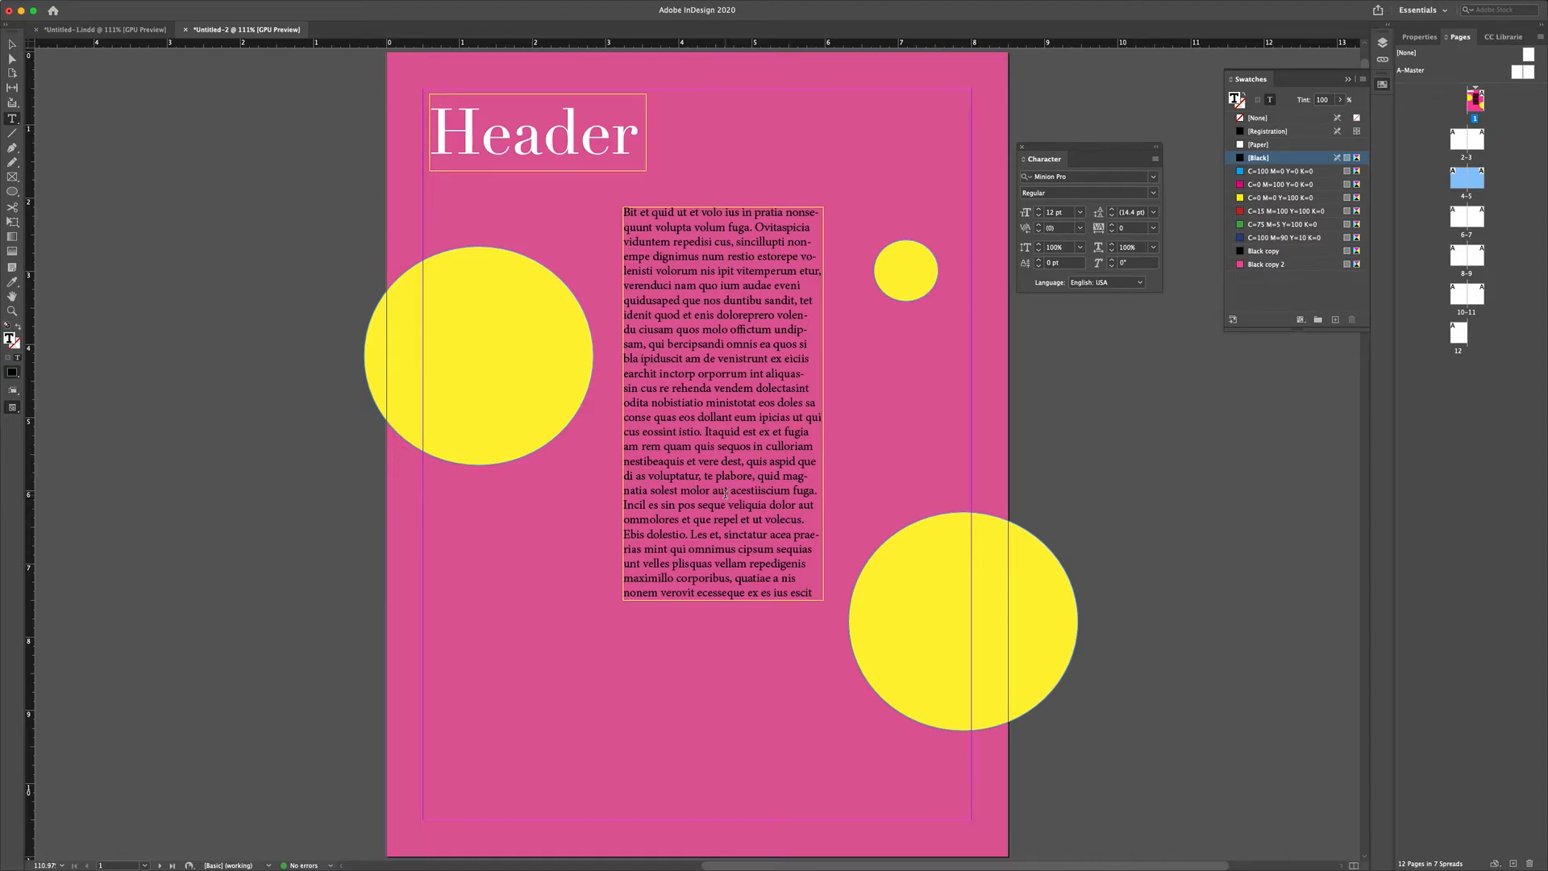
pyautogui.press('super+a')
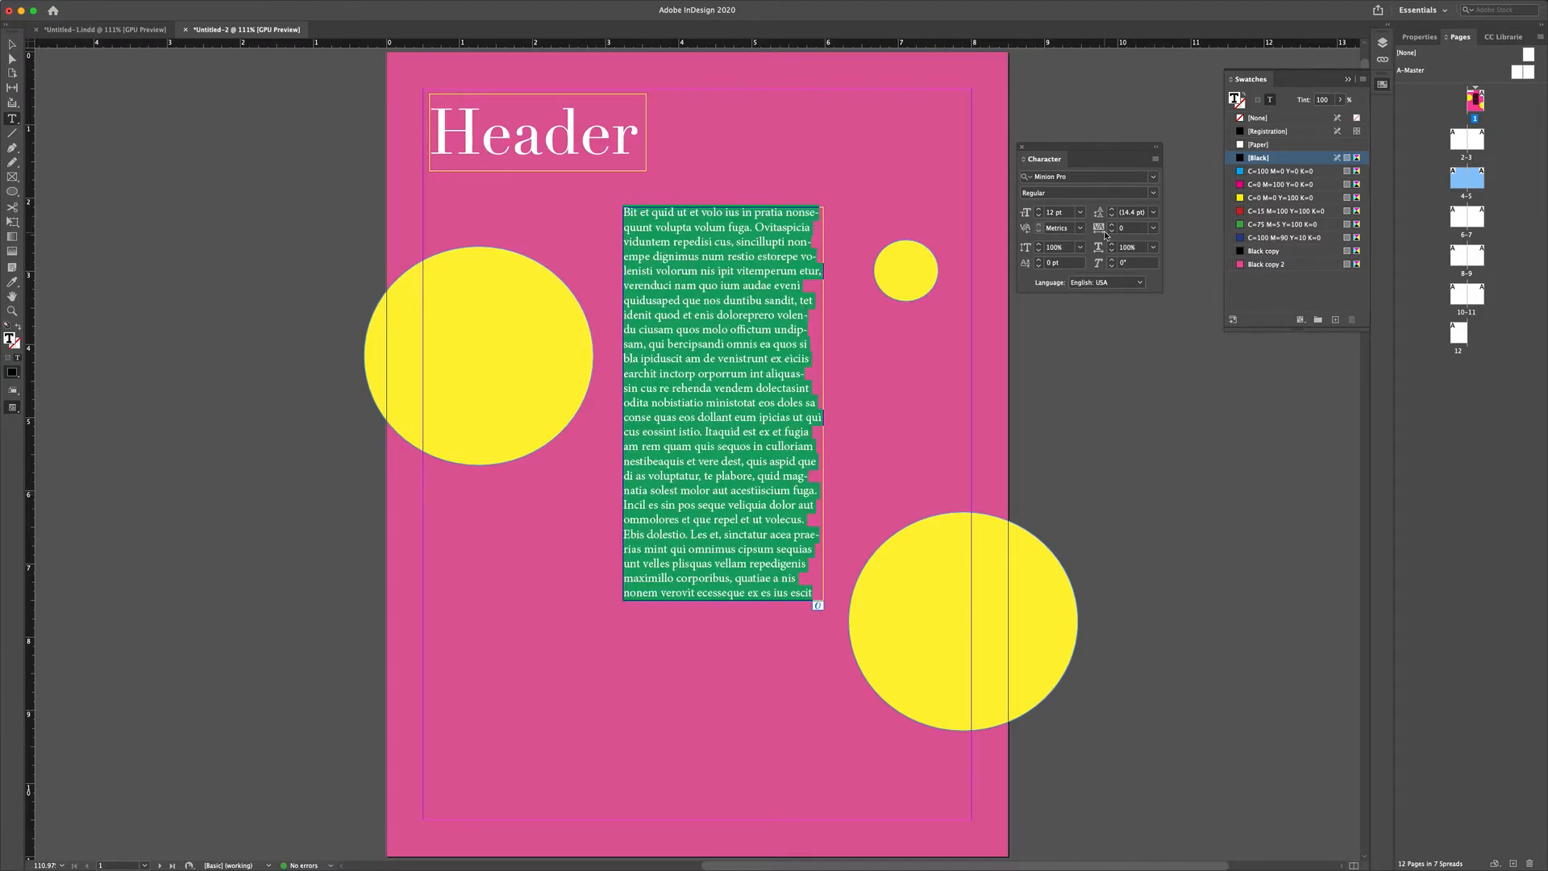
pyautogui.click(1258, 145)
pyautogui.click(750, 298)
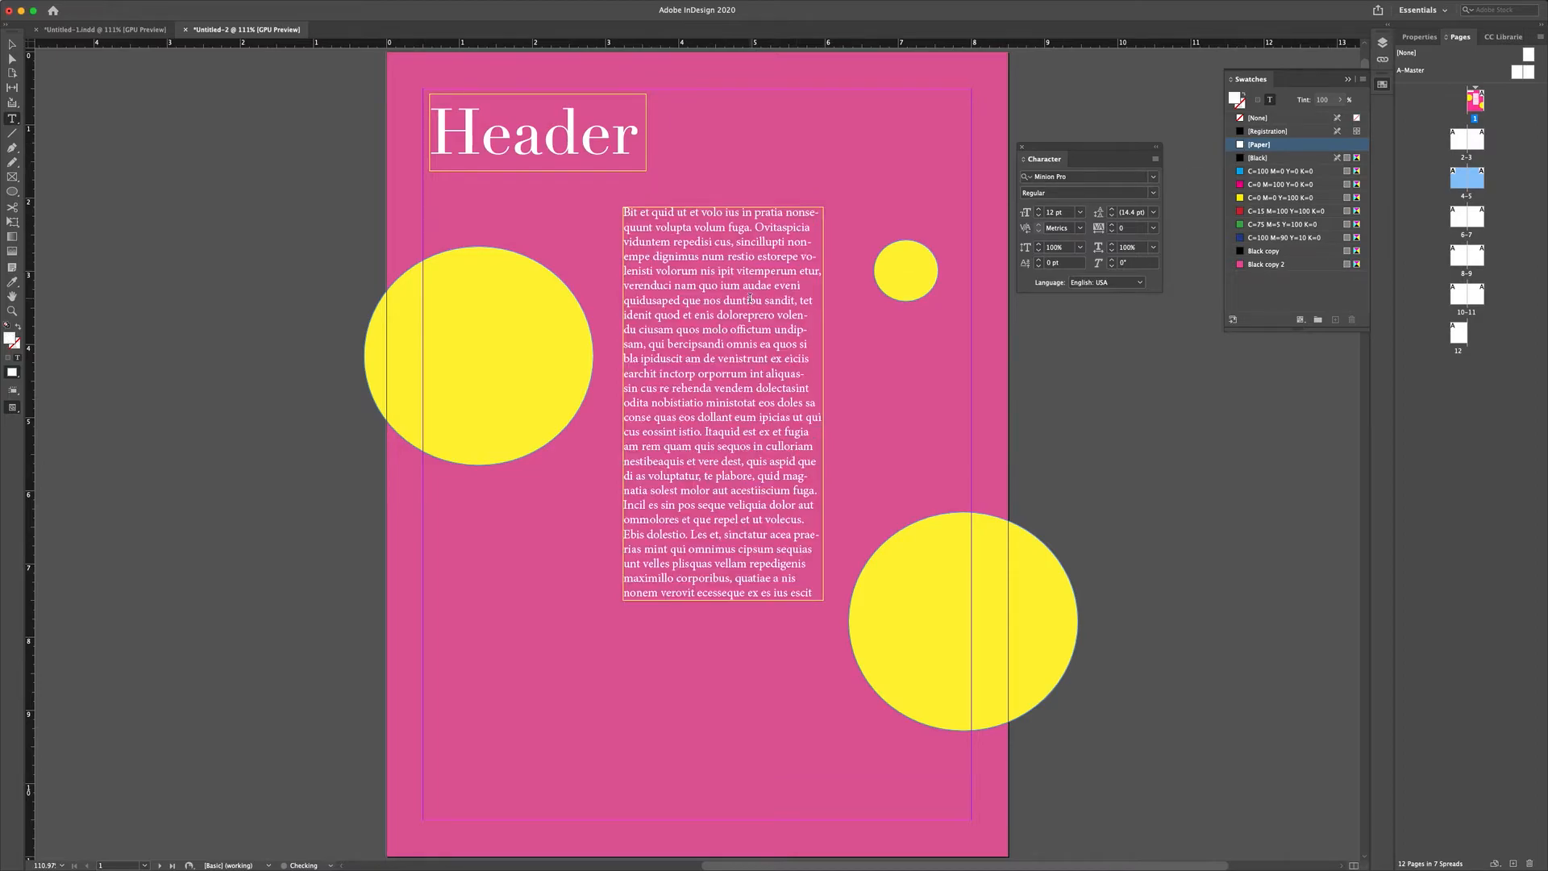
pyautogui.click(12, 47)
pyautogui.click(91, 197)
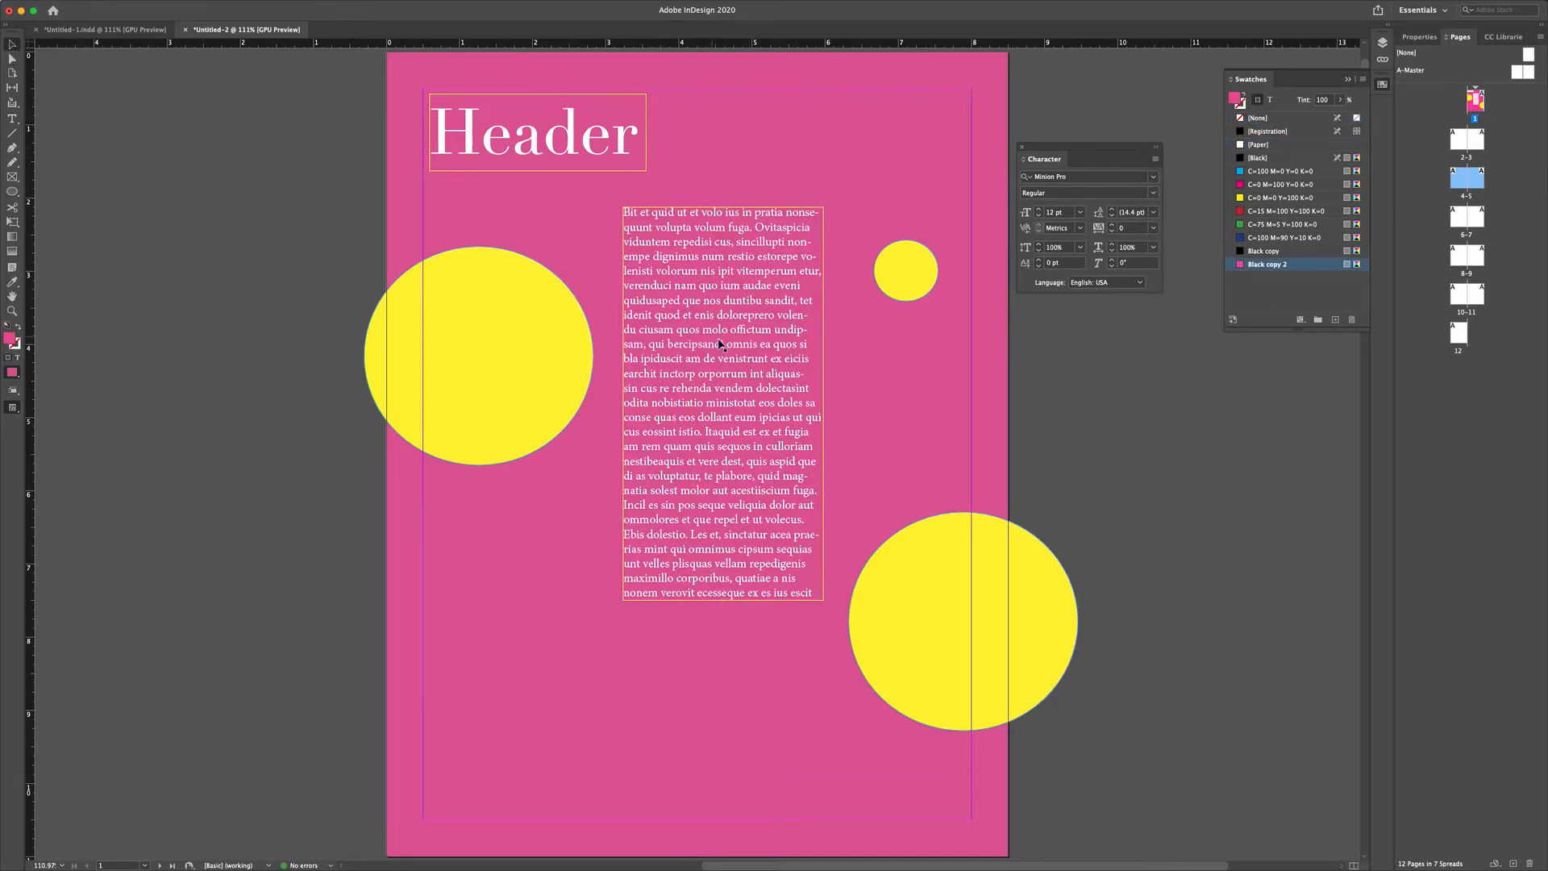
# Step: Shift the body text frame slightly up and left, and extend its lower edge almost to the bottom margin
pyautogui.moveTo(718, 343); pyautogui.dragTo(699, 330)
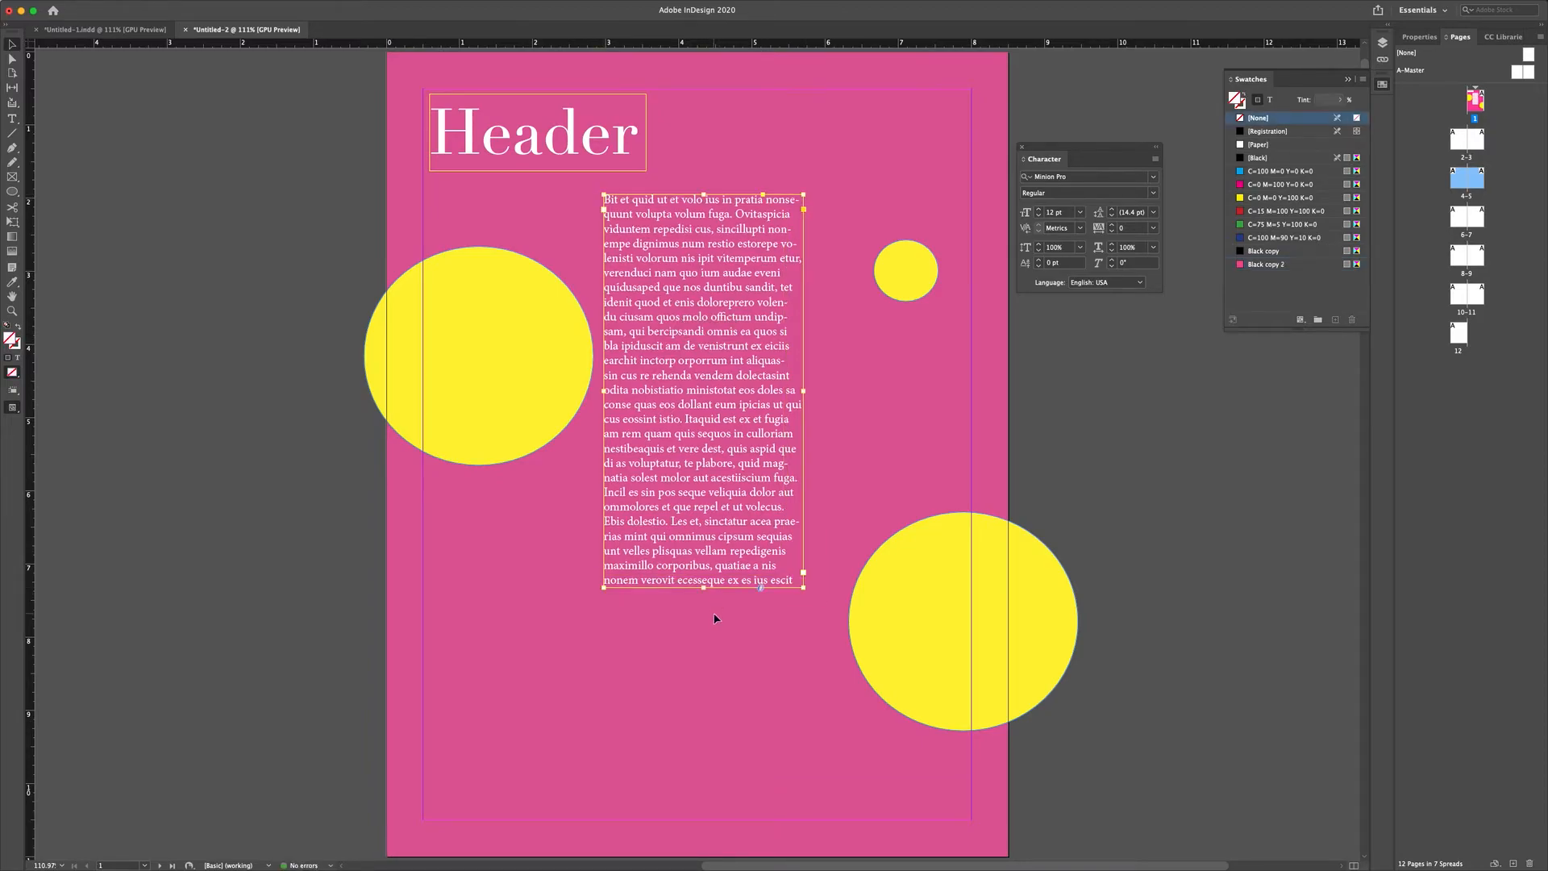
pyautogui.doubleClick(705, 588)
pyautogui.moveTo(707, 588); pyautogui.dragTo(690, 811)
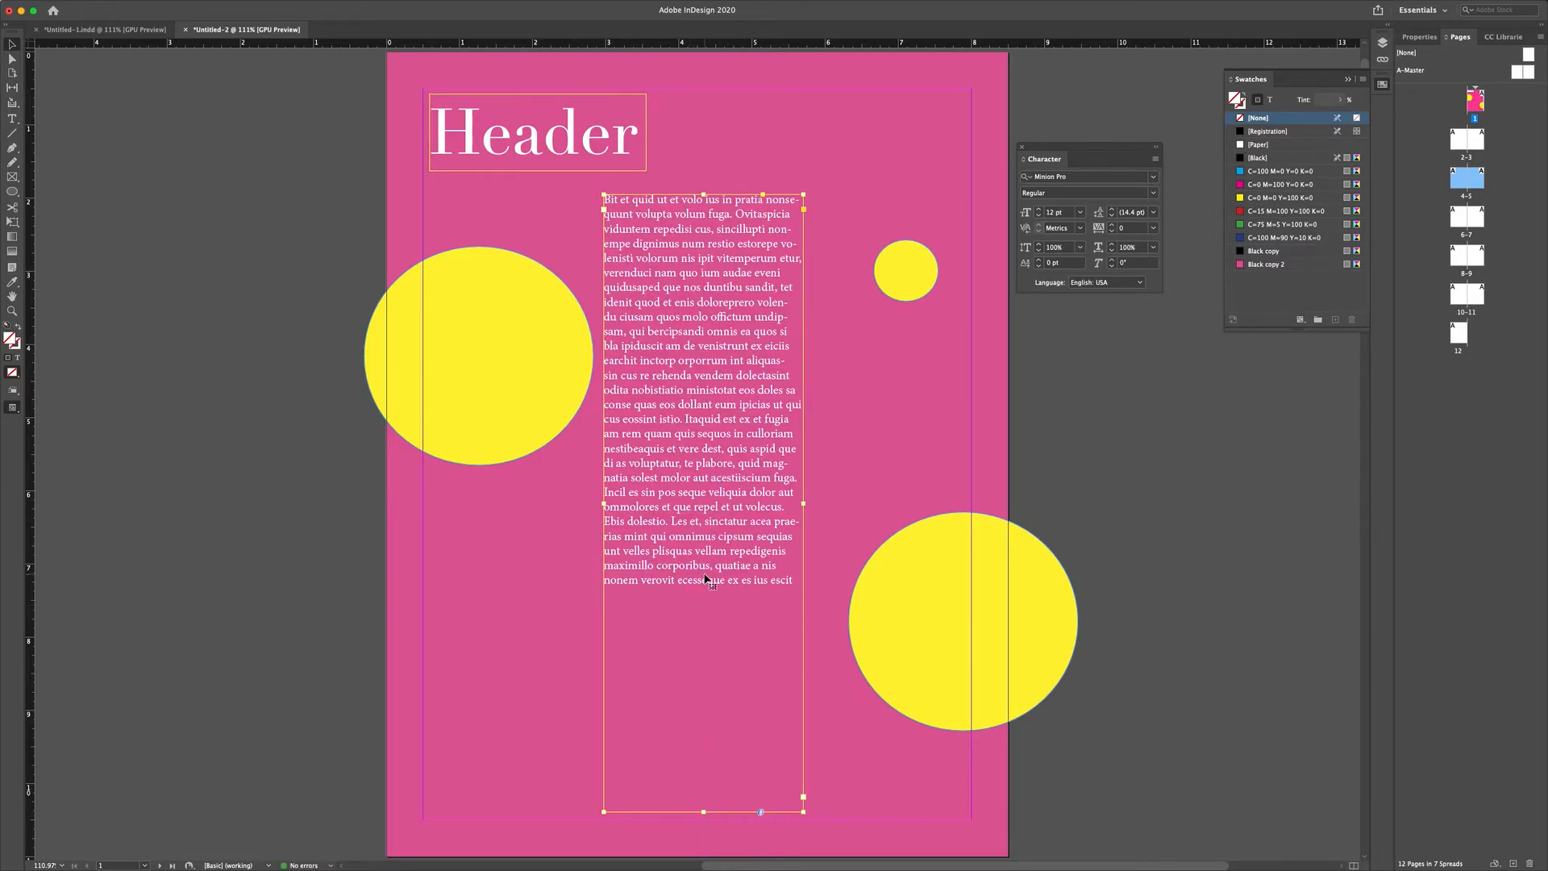
# Step: Fill the empty remainder of the body text frame with more placeholder text, continuing from the end of the existing text
pyautogui.doubleClick(792, 579)
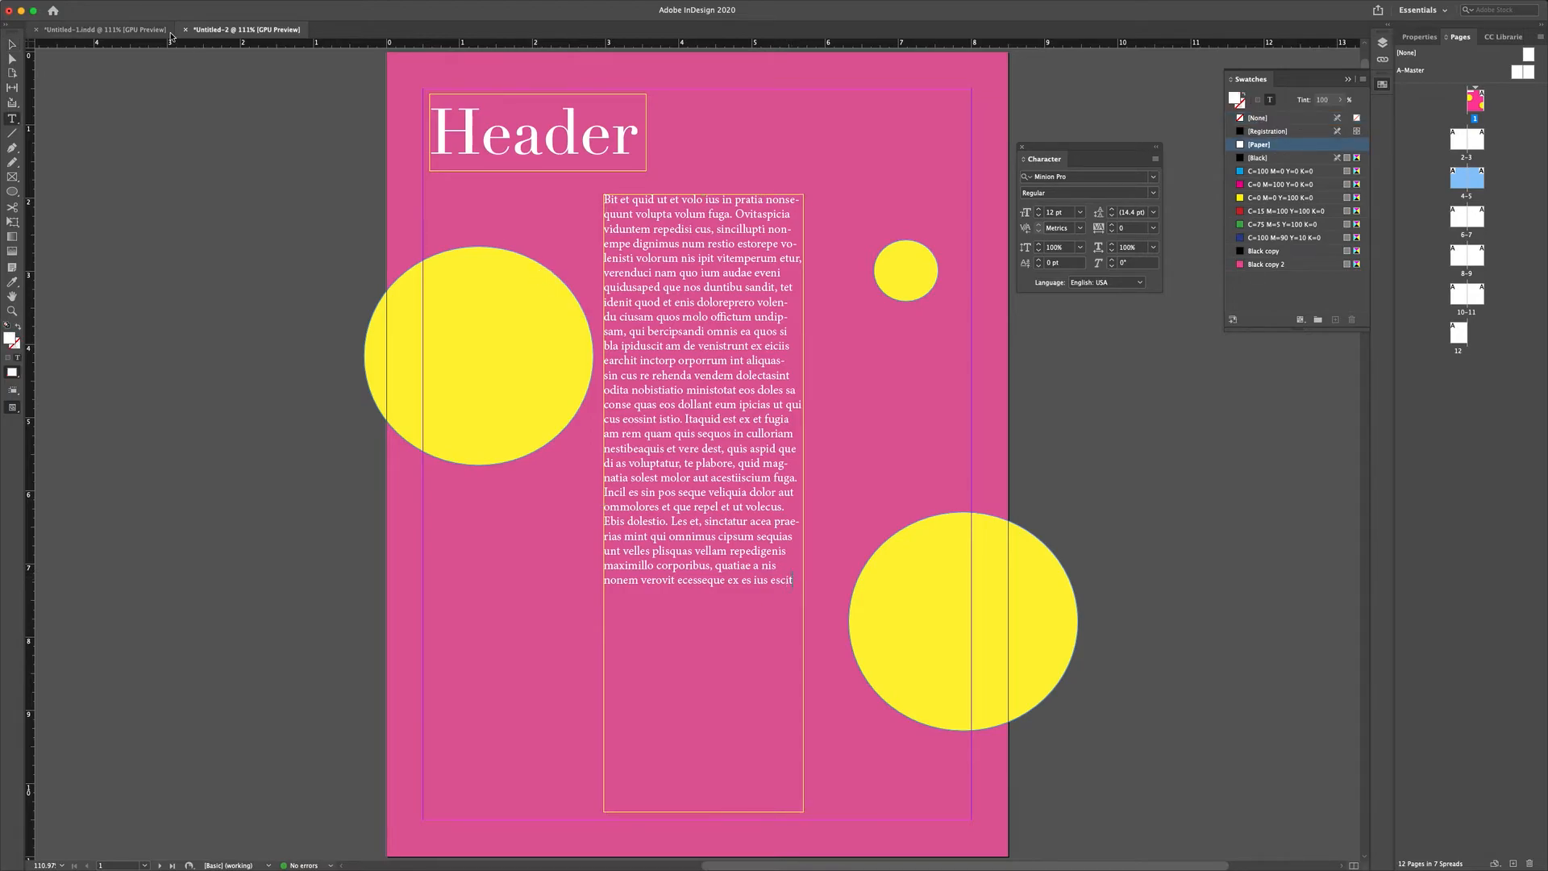
pyautogui.click(177, 7)
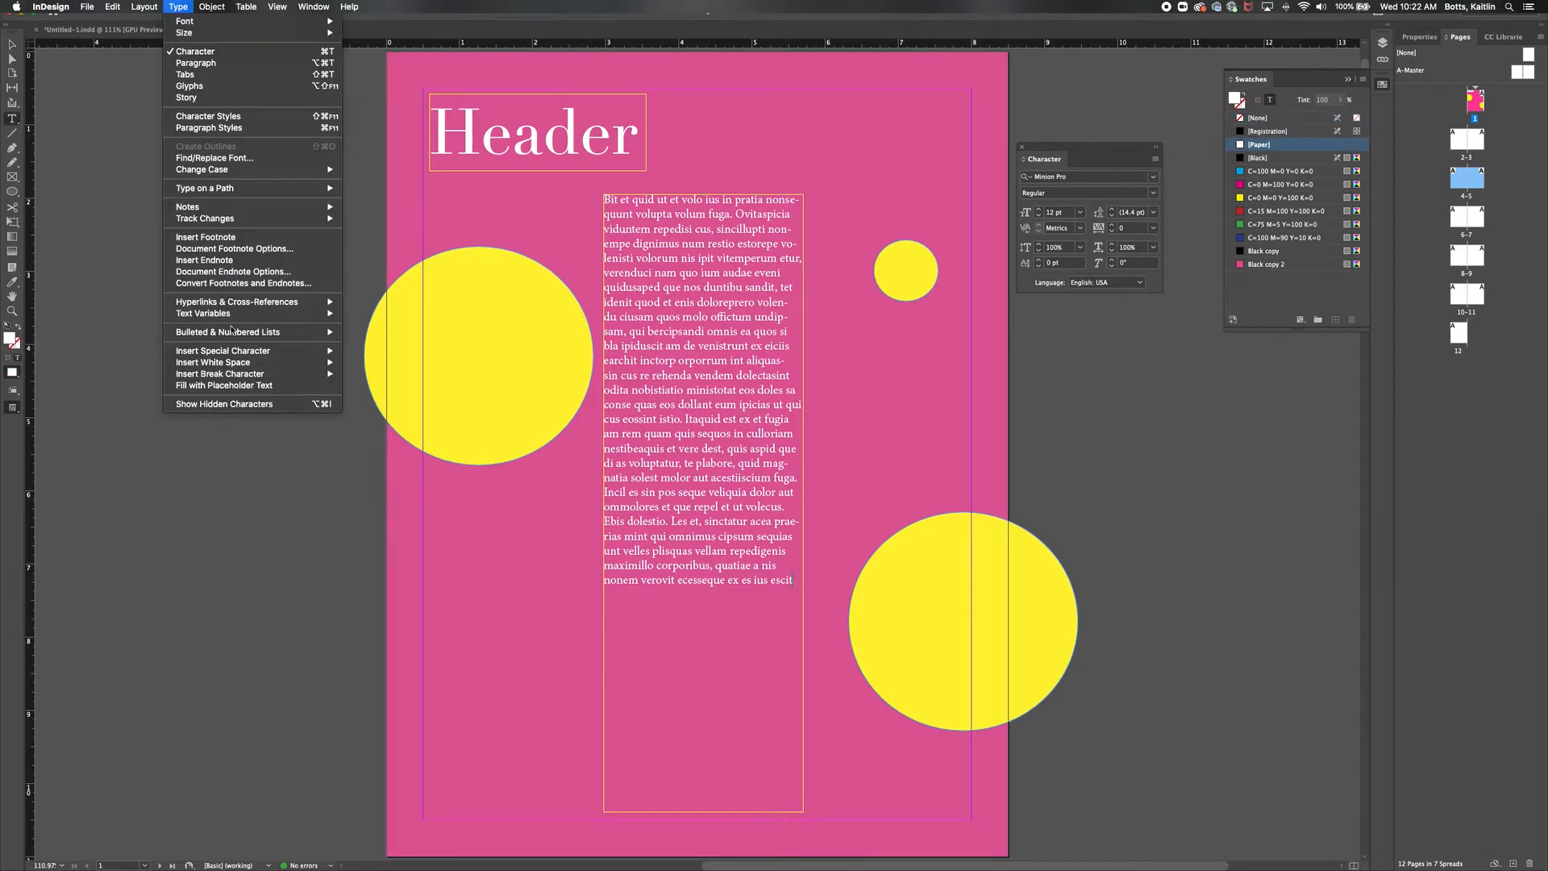
pyautogui.click(233, 385)
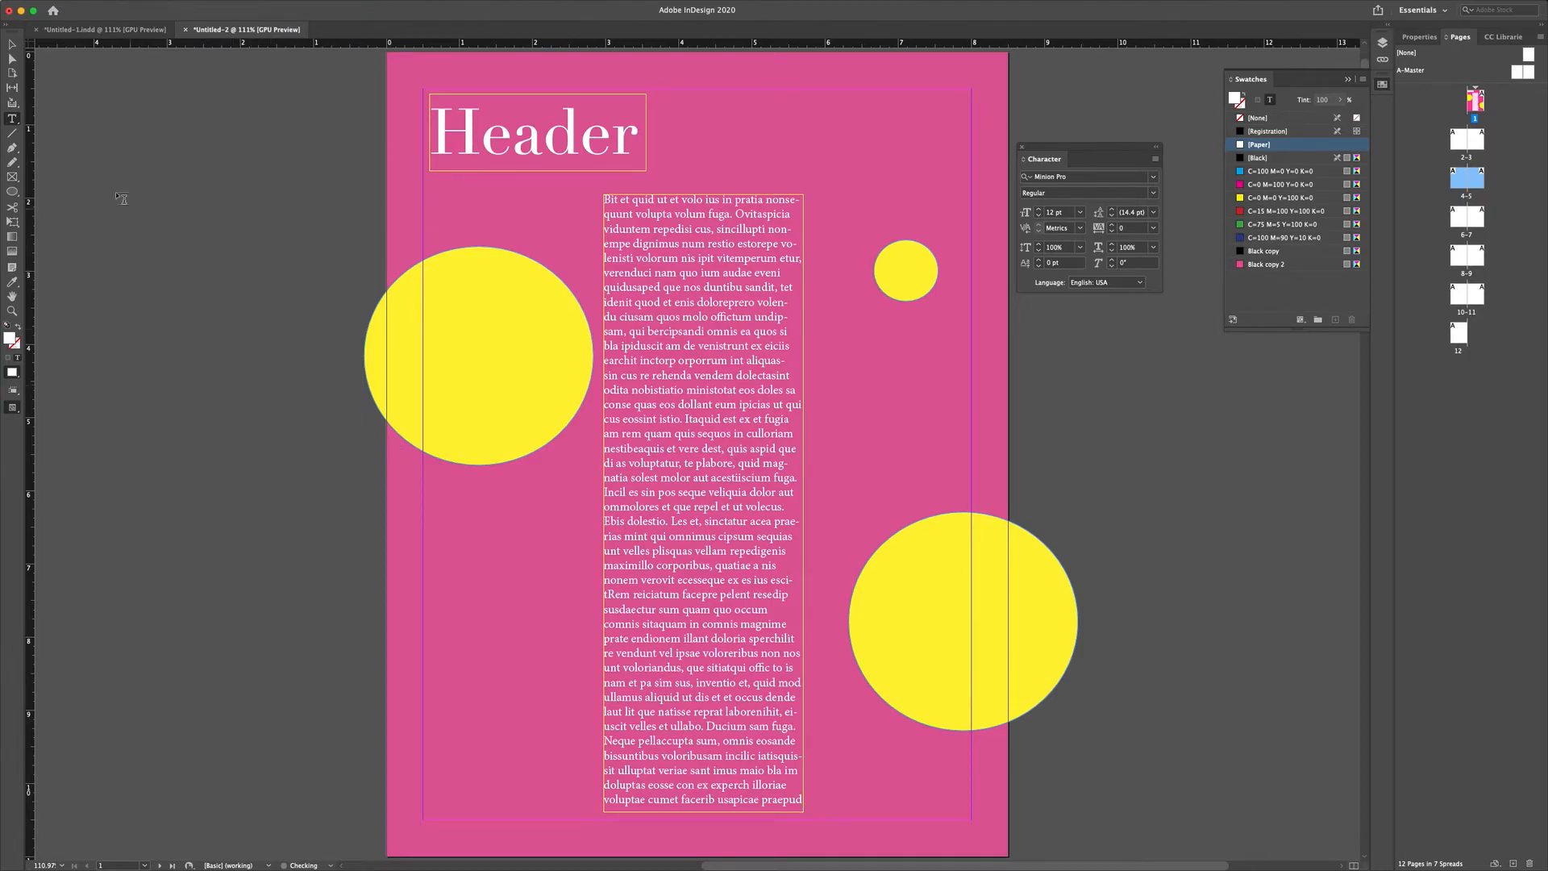
pyautogui.click(15, 48)
pyautogui.click(219, 280)
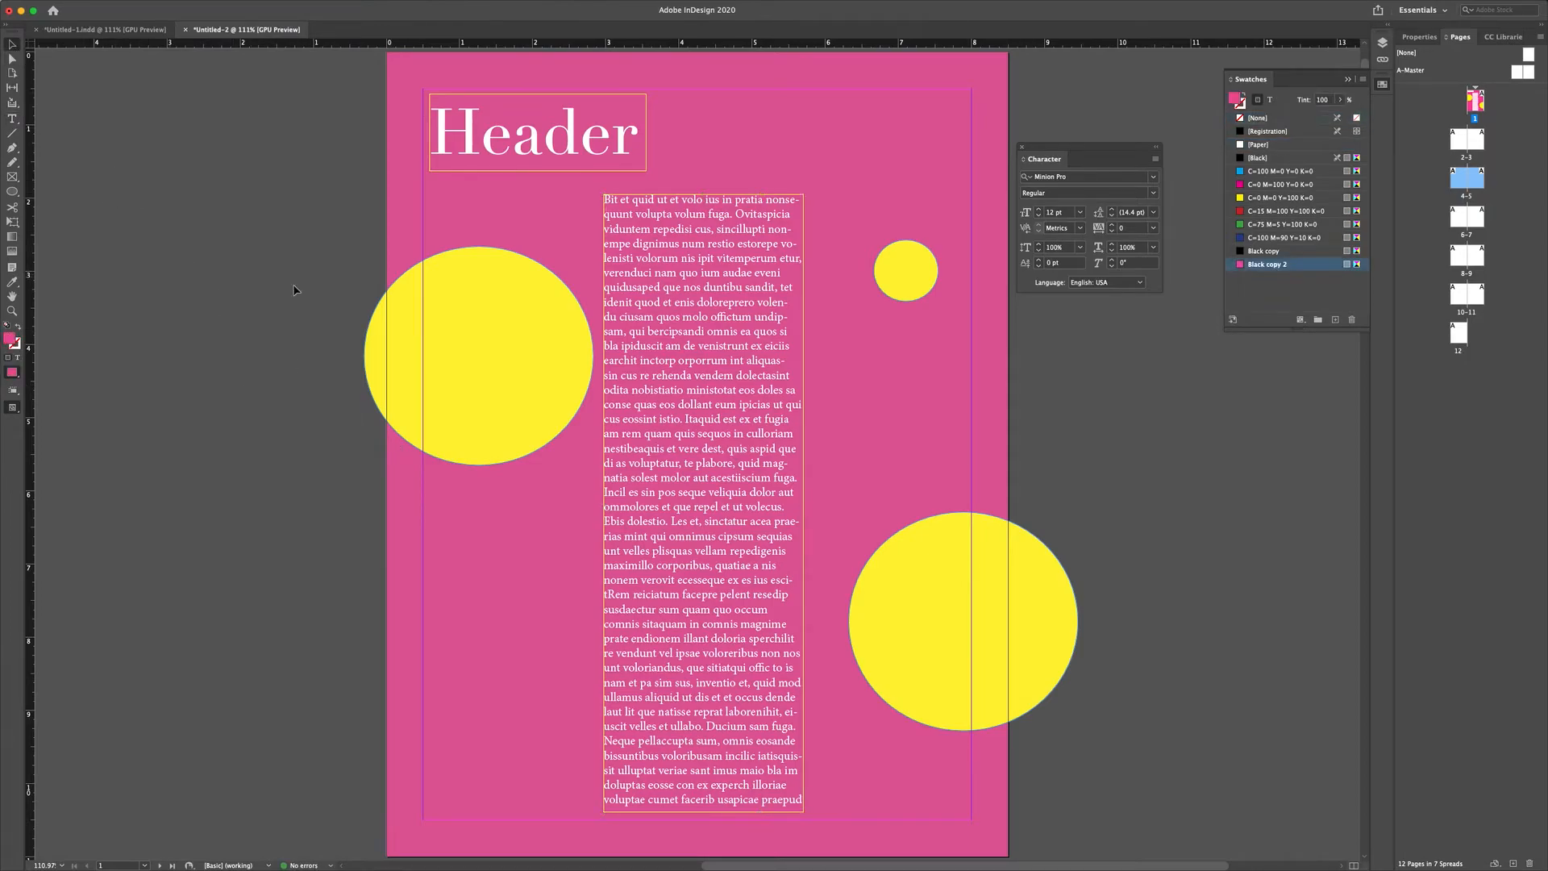
# Step: Rotate the header 90° counterclockwise and place it along the left margin below the large yellow circle
pyautogui.moveTo(603, 135); pyautogui.dragTo(785, 149)
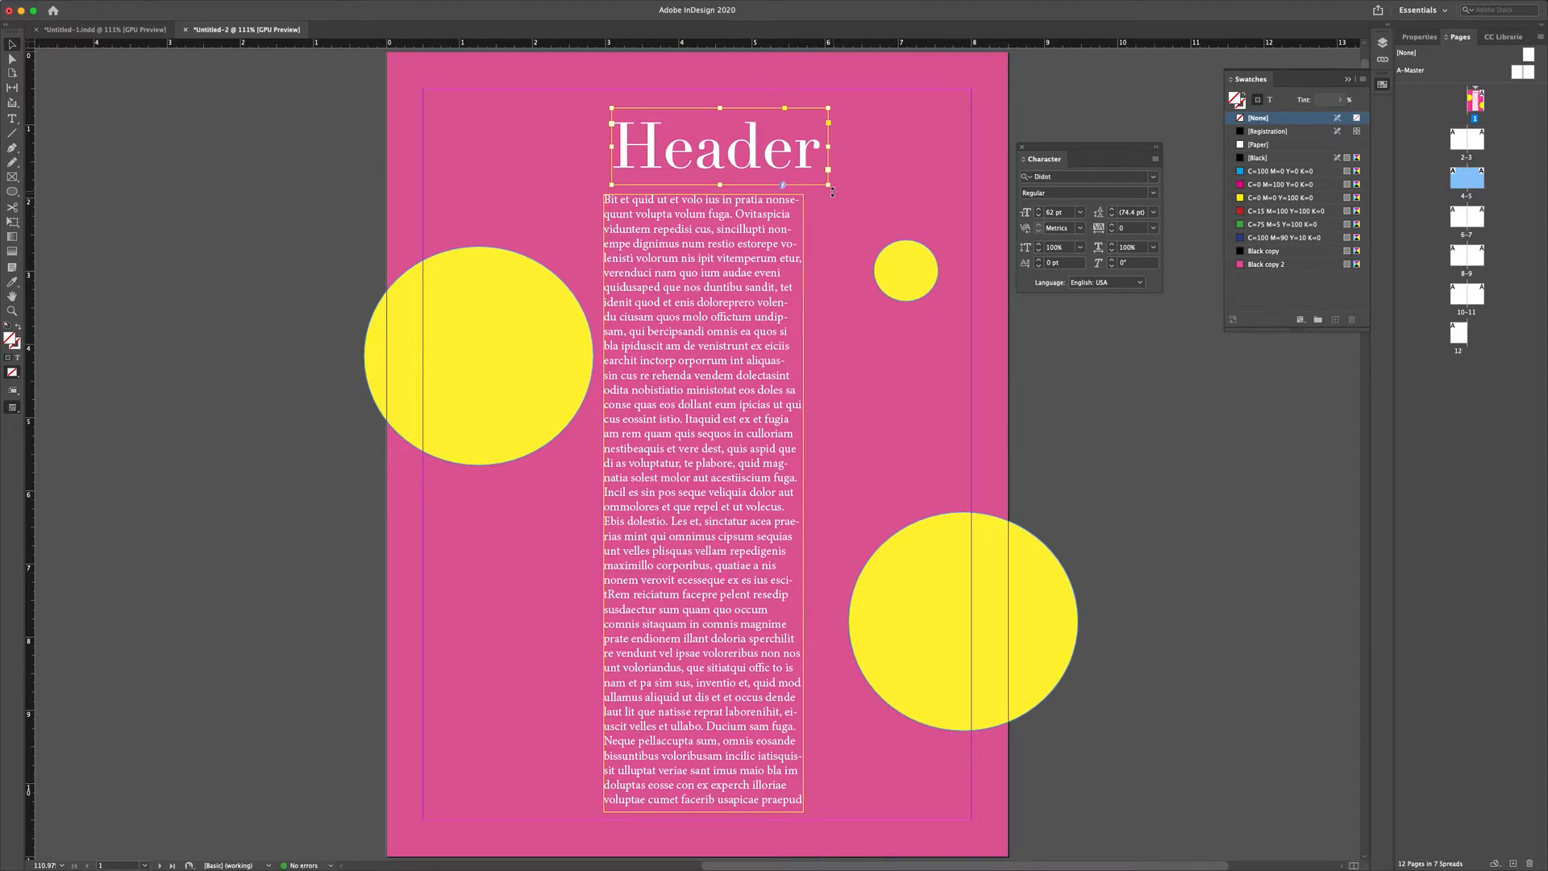
pyautogui.moveTo(832, 191); pyautogui.dragTo(770, 51)
pyautogui.moveTo(721, 190); pyautogui.dragTo(462, 635)
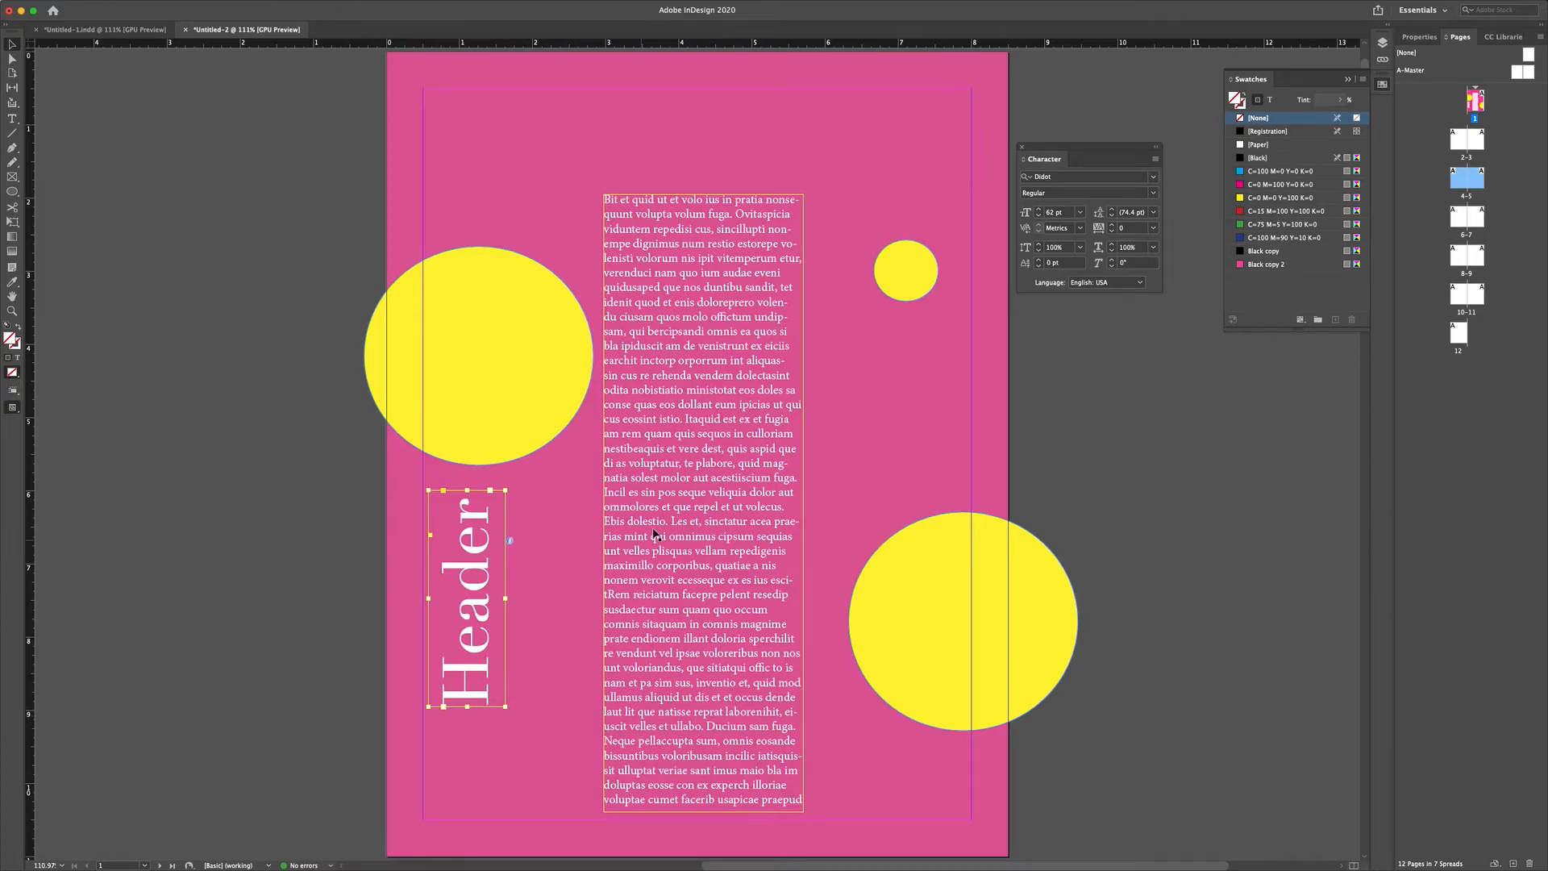
# Step: Move the body text frame up to the top margin and narrow it to about 2.2 in wide
pyautogui.click(707, 385)
pyautogui.moveTo(707, 386); pyautogui.dragTo(701, 281)
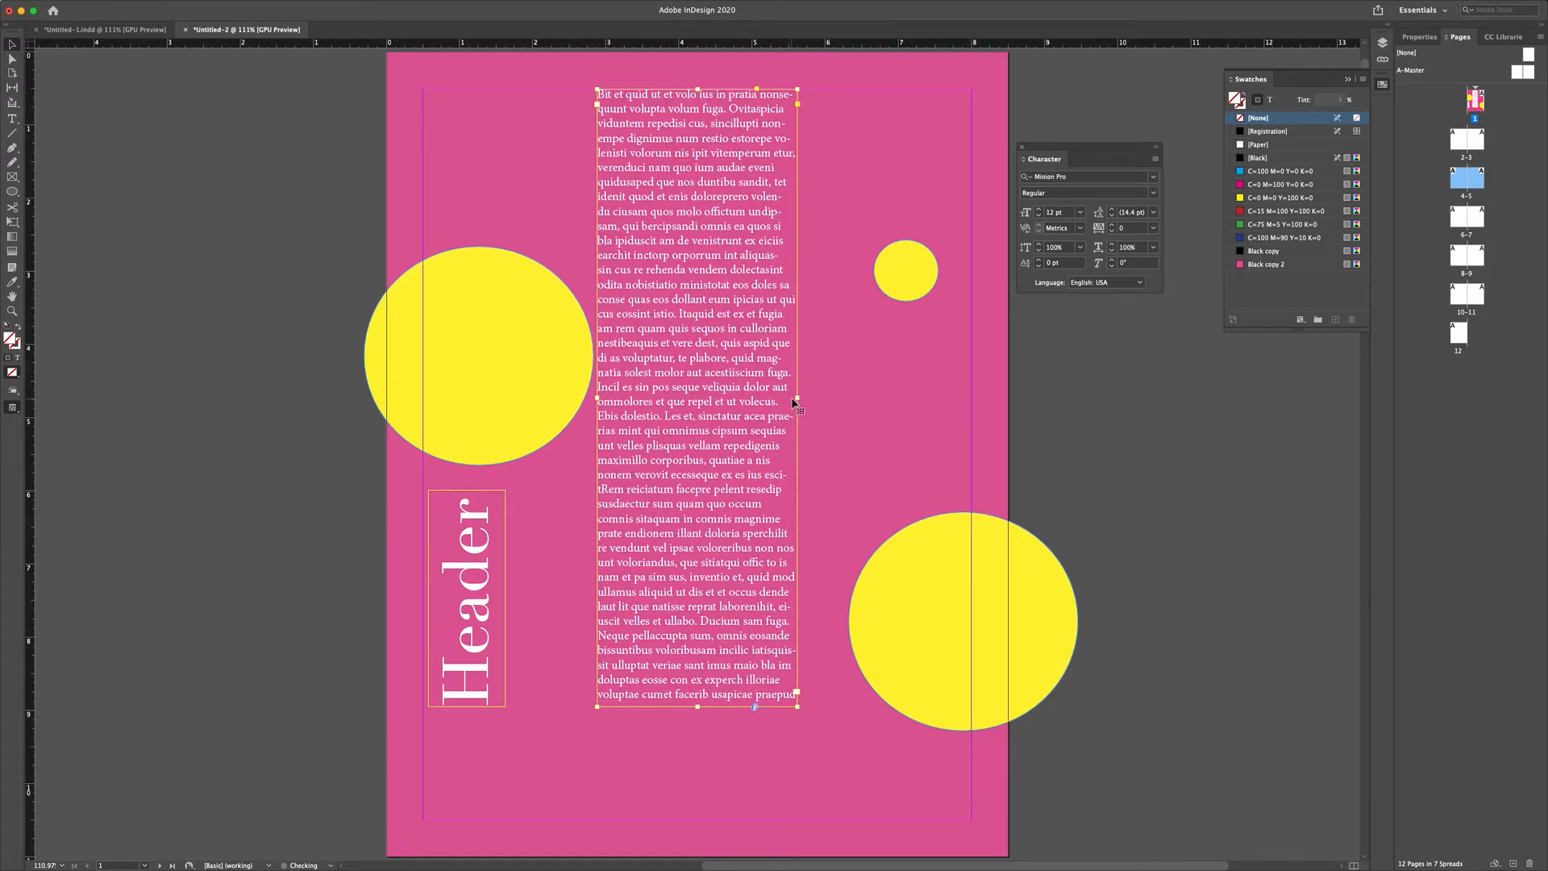
pyautogui.moveTo(796, 398); pyautogui.dragTo(759, 398)
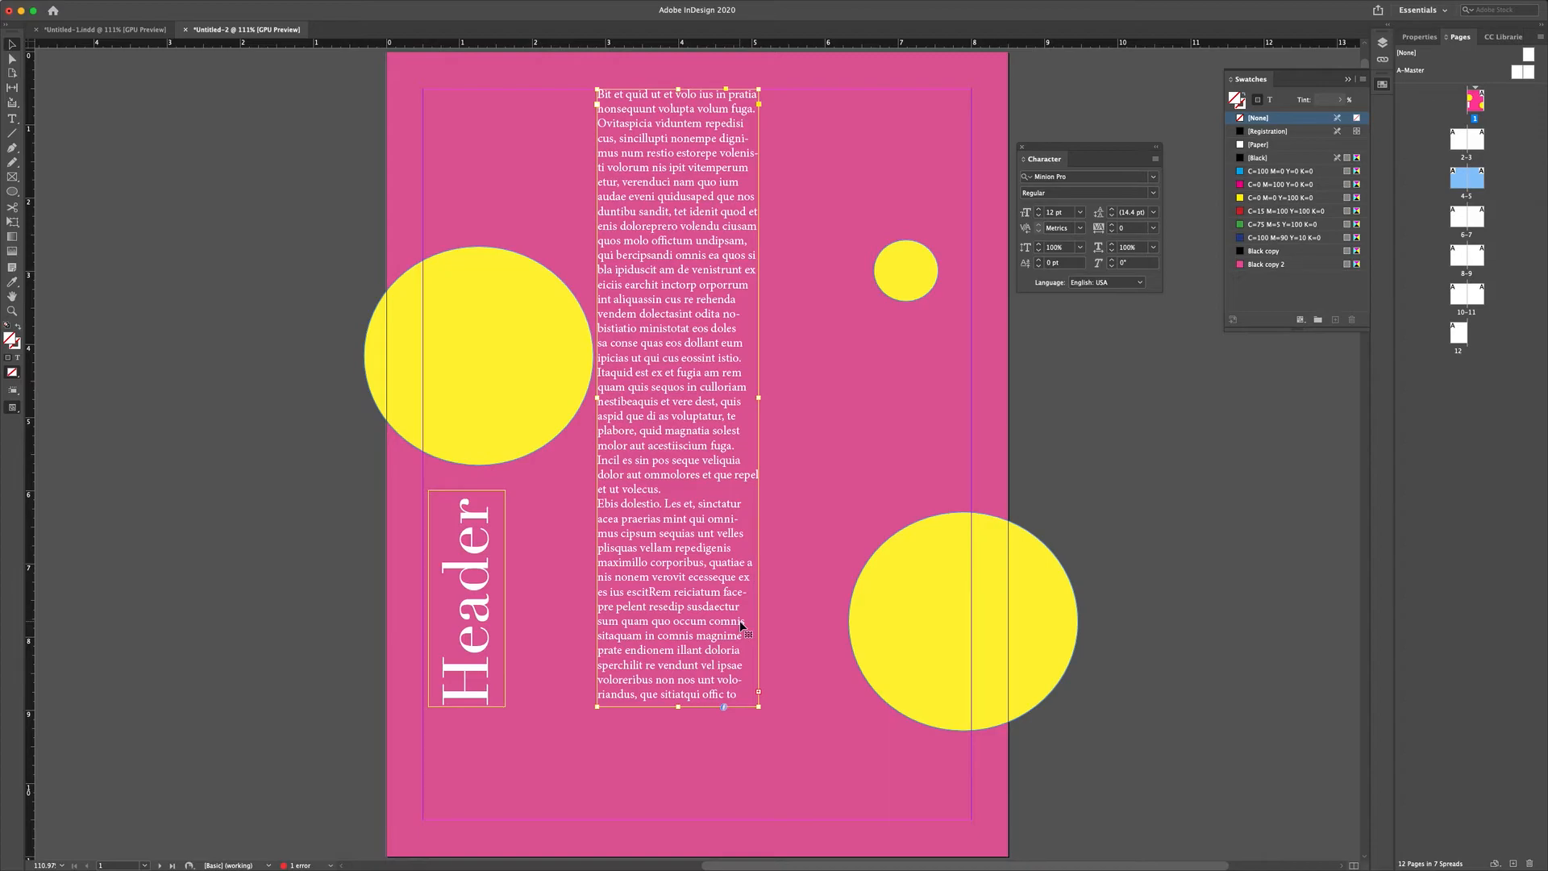
# Step: Thread the overset body text into a new frame between the two right-hand circles and widen that frame to about 2.4 in
pyautogui.click(759, 695)
pyautogui.moveTo(784, 318); pyautogui.dragTo(898, 528)
pyautogui.moveTo(898, 423); pyautogui.dragTo(958, 422)
pyautogui.click(1122, 471)
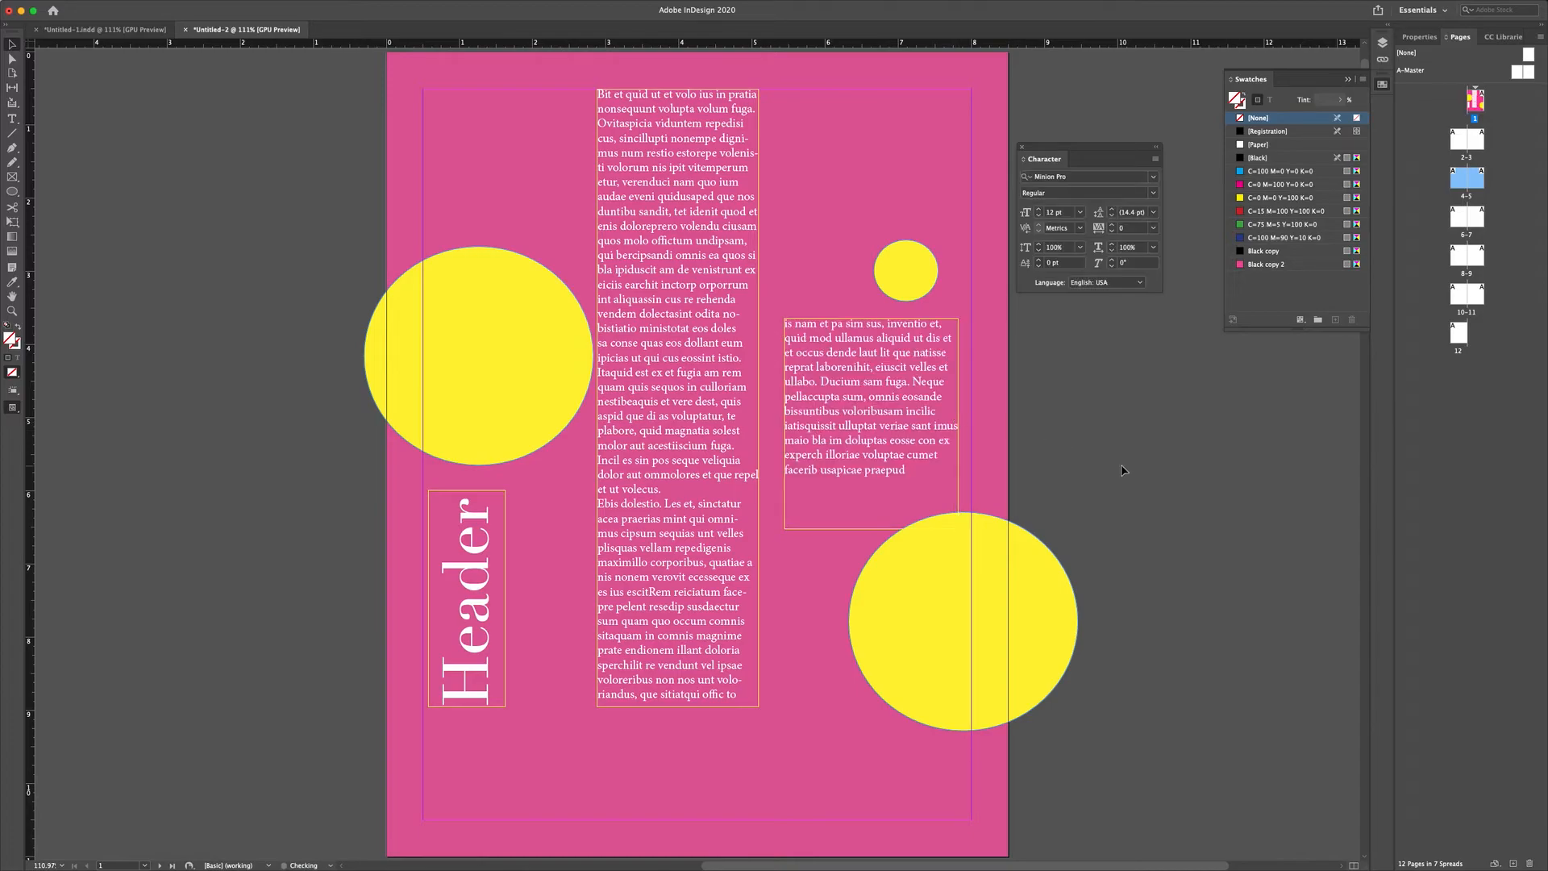
# Step: Shorten the first body text frame by one line so more text flows into the threaded frame
pyautogui.click(700, 681)
pyautogui.moveTo(679, 704)
pyautogui.mouseDown()
pyautogui.moveTo(677, 649)
pyautogui.moveTo(679, 702)
pyautogui.moveTo(678, 686)
pyautogui.mouseUp()
pyautogui.click(1120, 649)
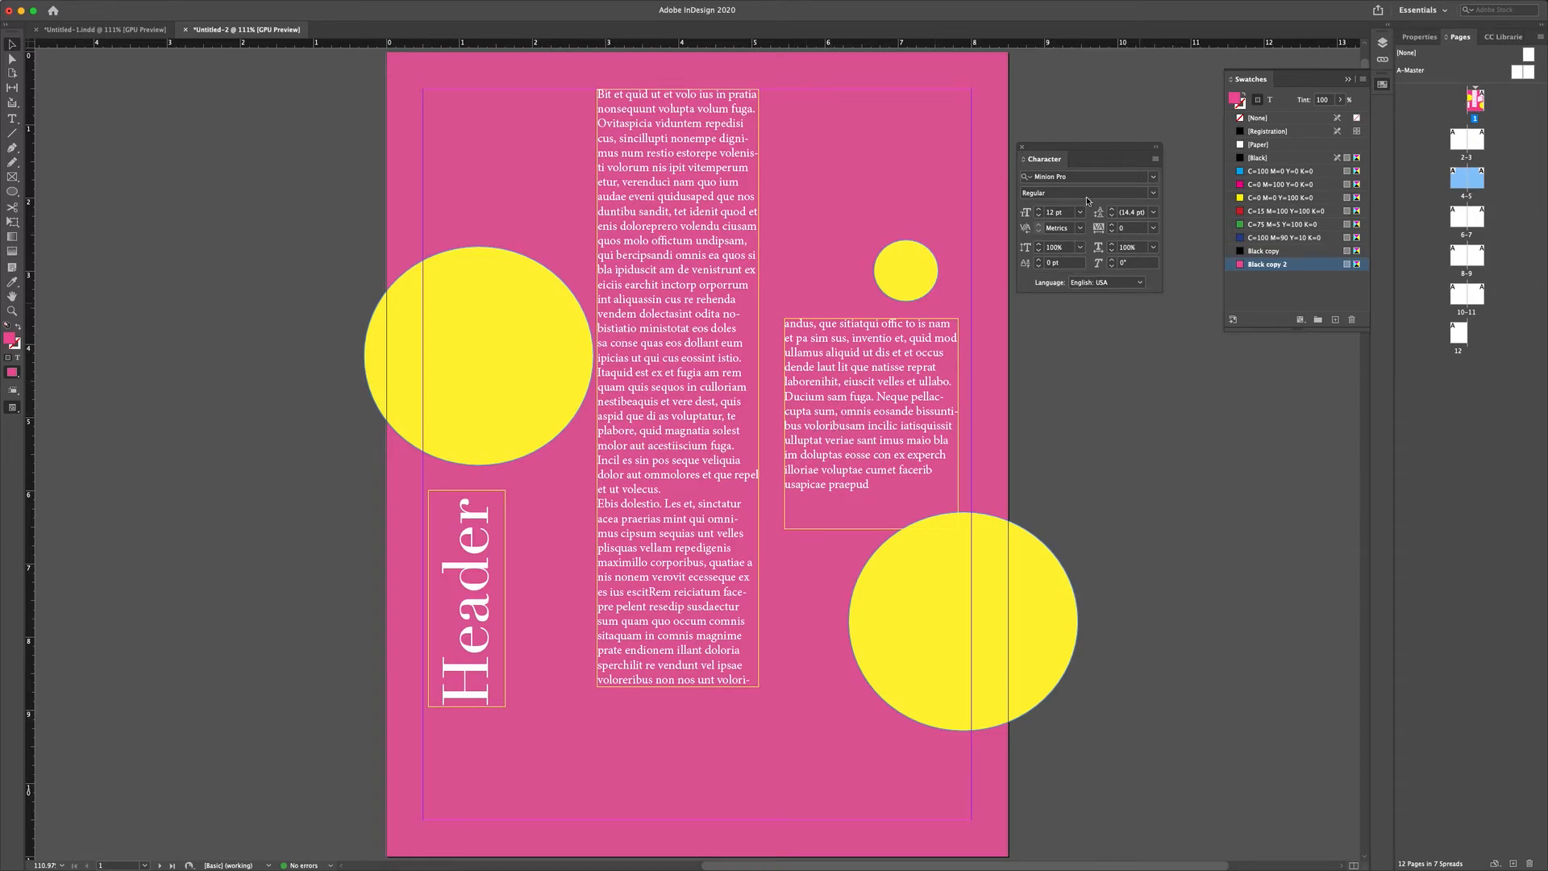
# Step: Dock the Character panel as an icon and check the page in Preview mode before returning to the normal view
pyautogui.moveTo(1161, 150); pyautogui.dragTo(1384, 113)
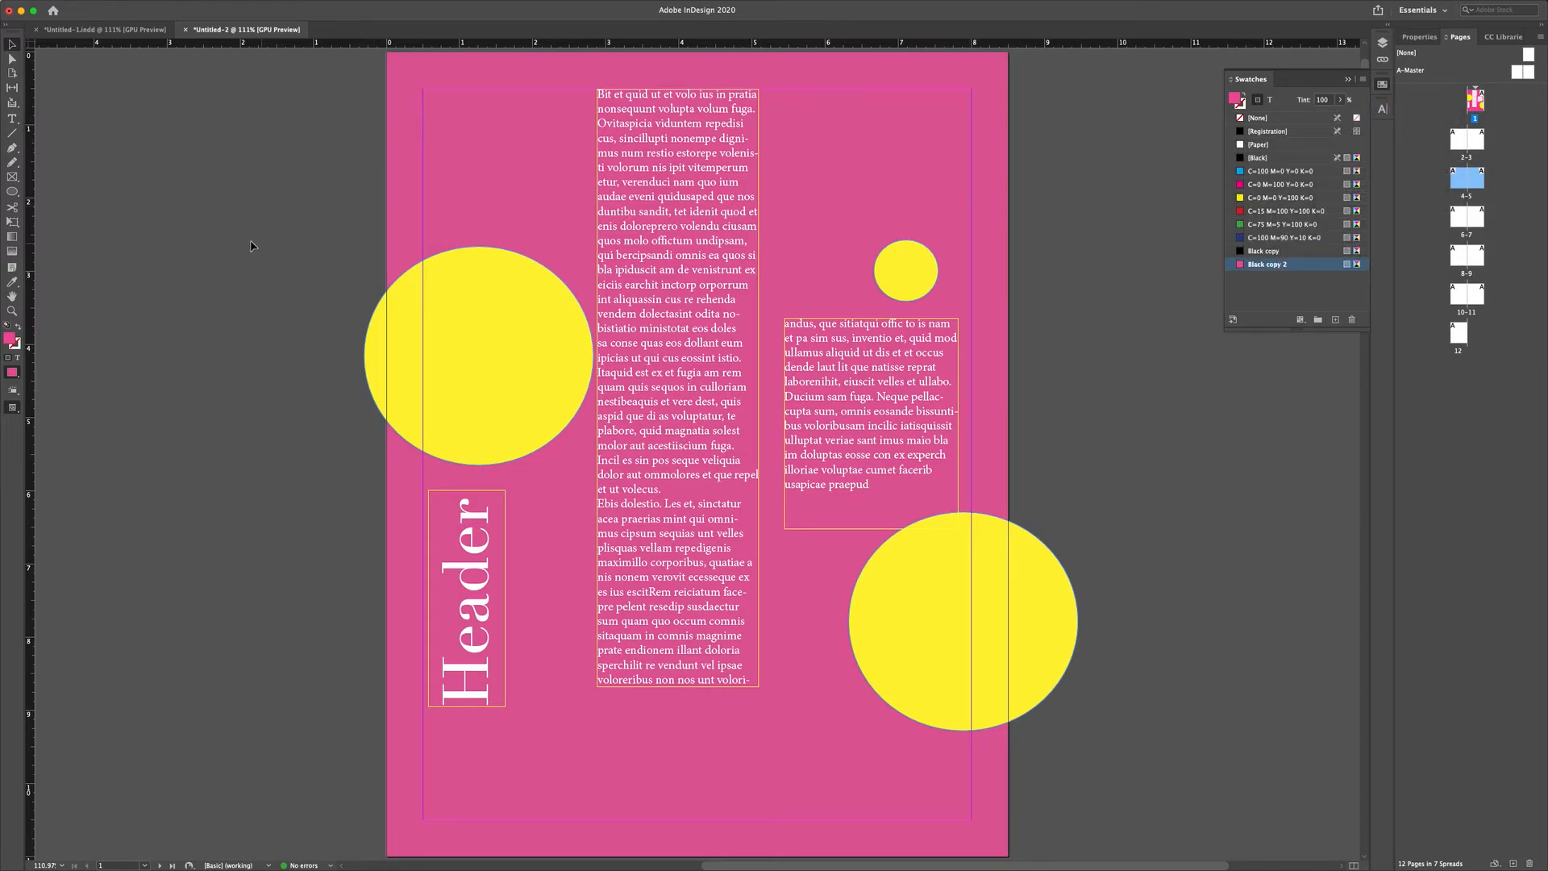
pyautogui.press('w')
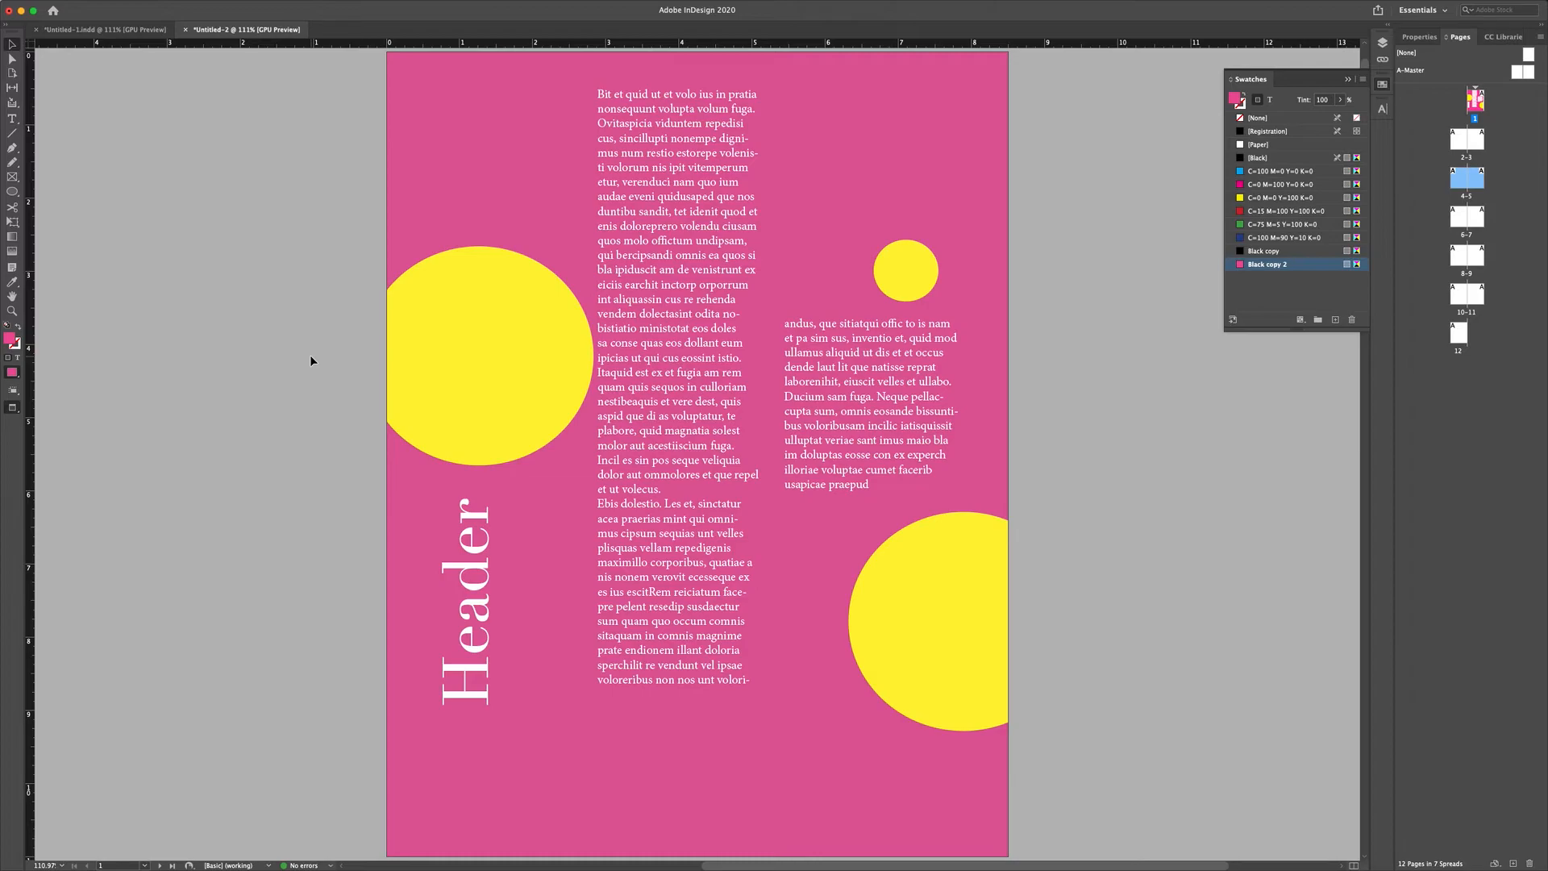
pyautogui.press('w')
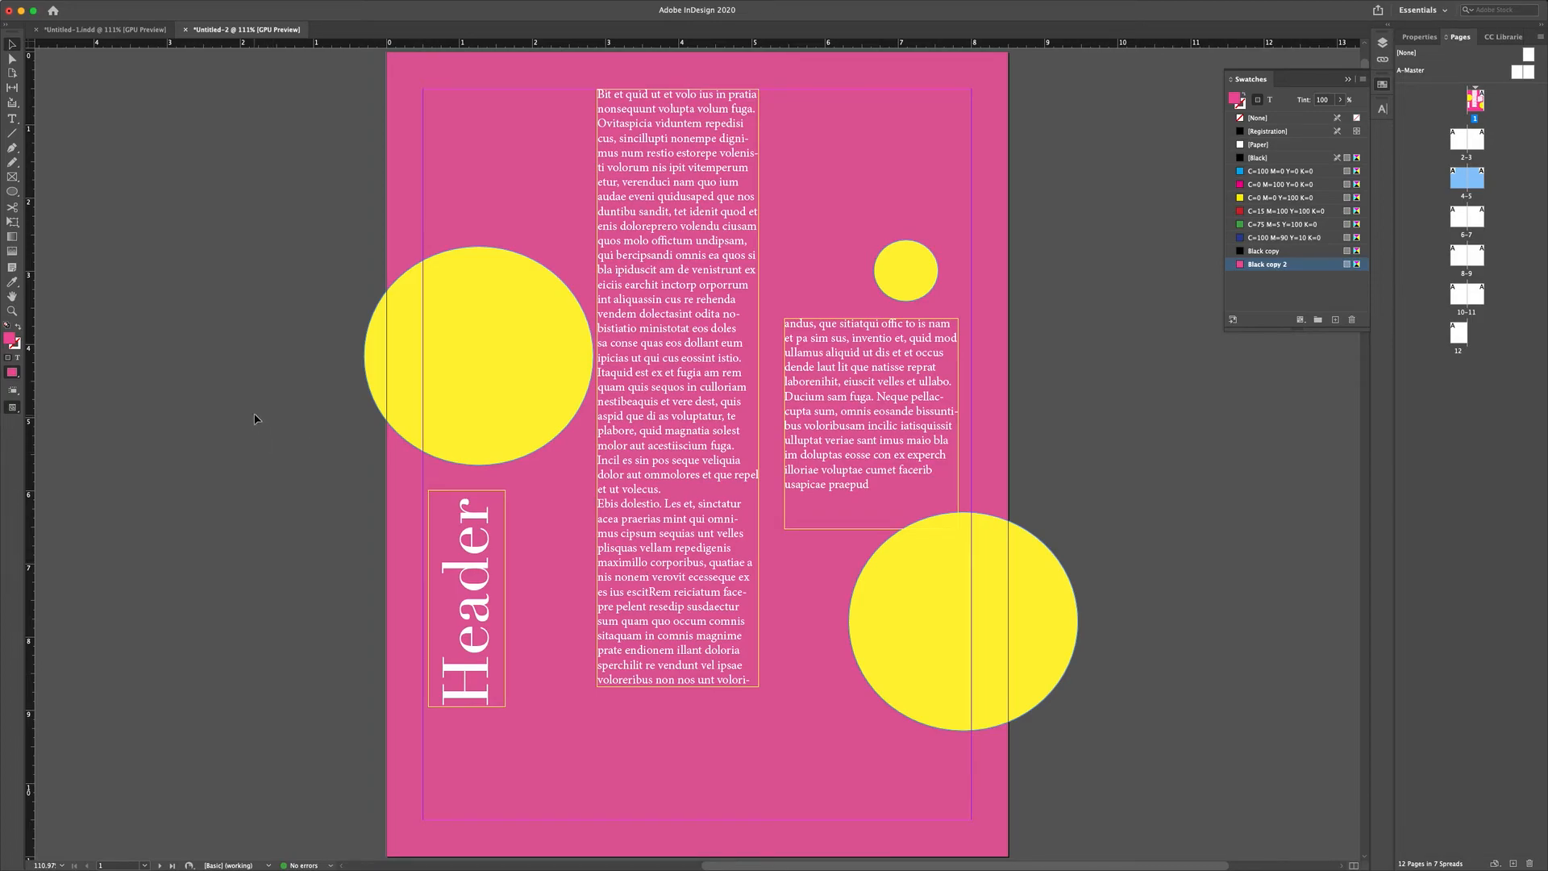
# Step: Load the image file pad_pattern.psd from the Desktop for placing on page 1
pyautogui.moveTo(169, 3)
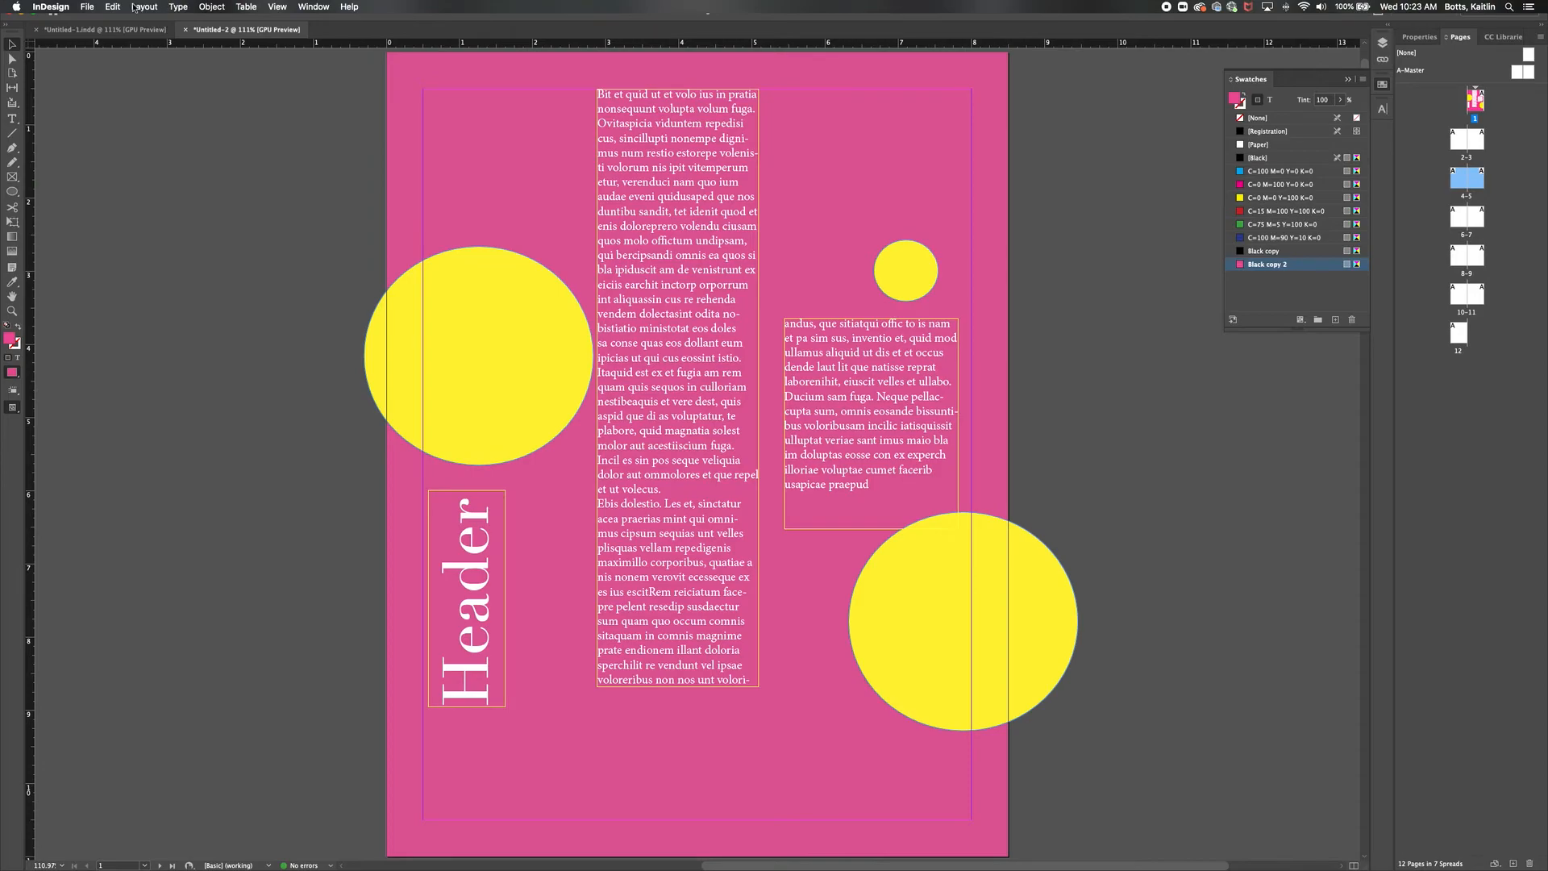
pyautogui.click(87, 6)
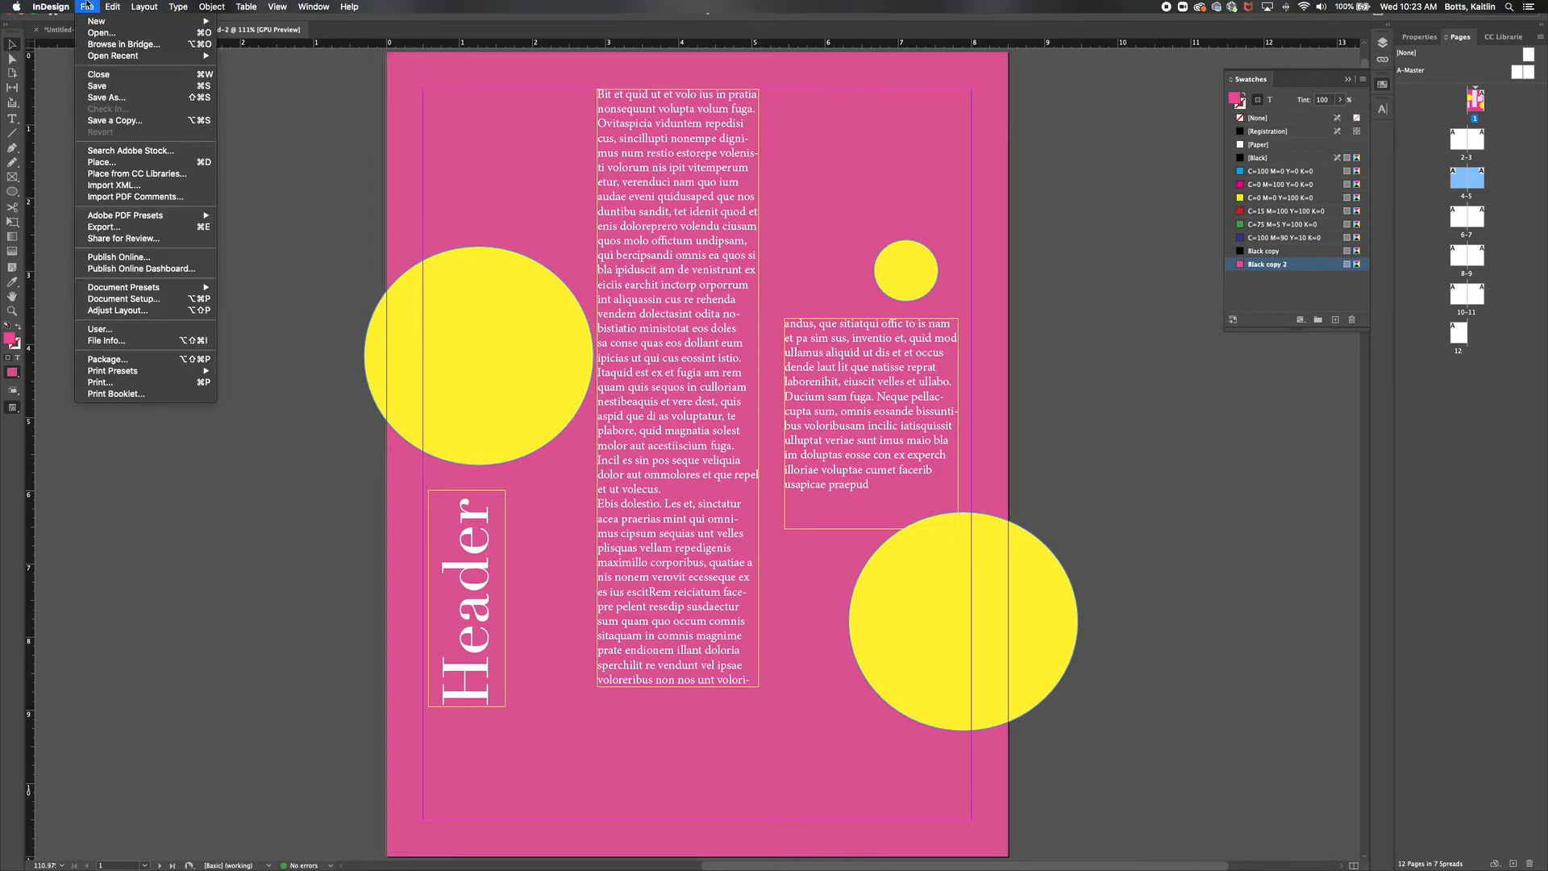
pyautogui.click(106, 164)
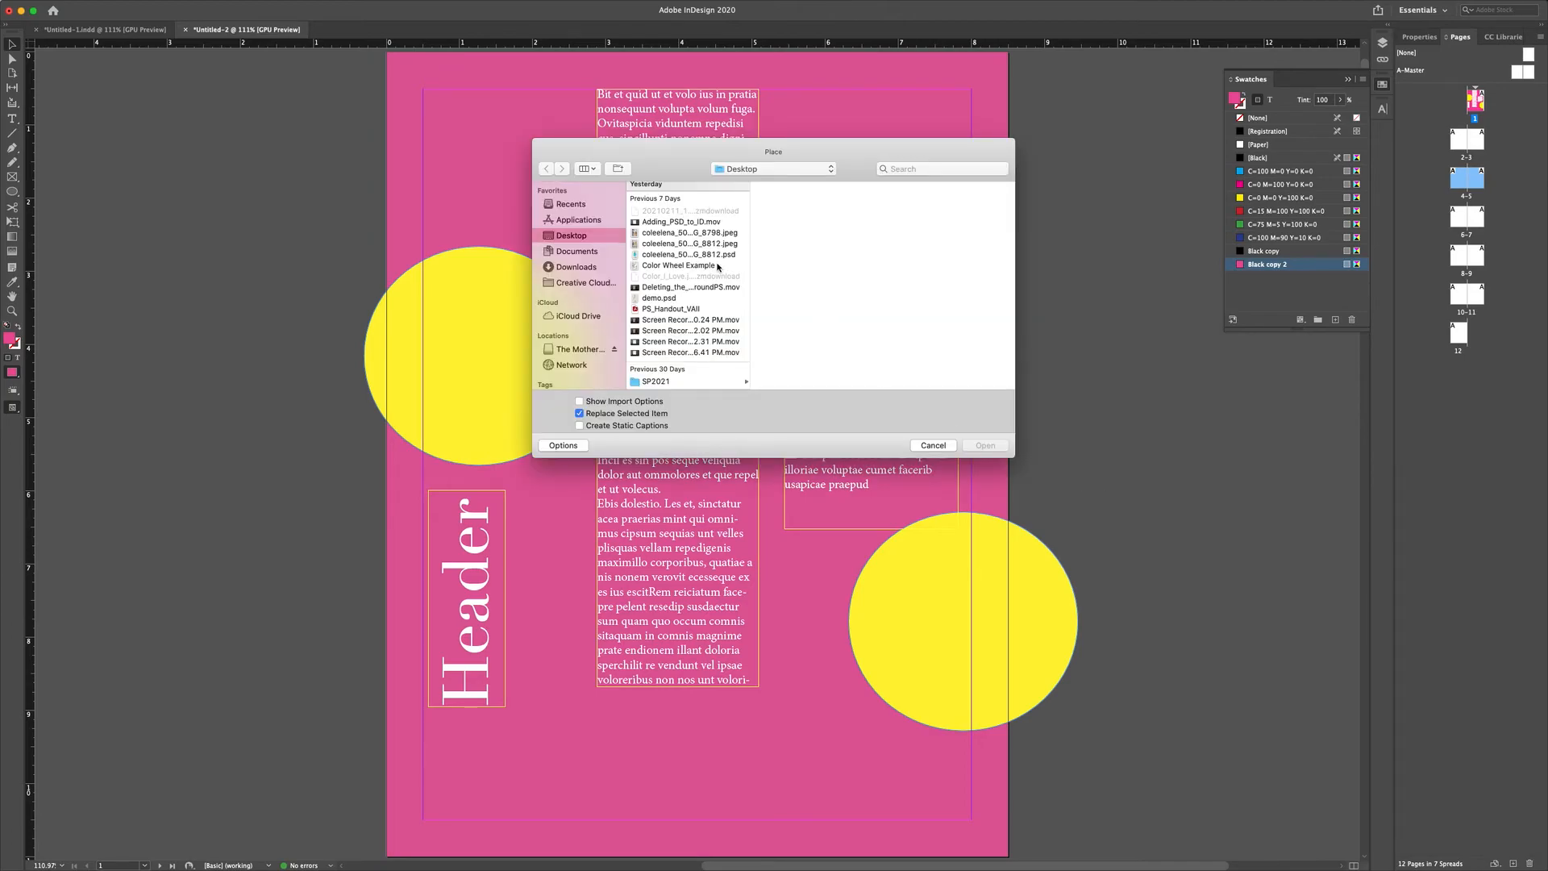
pyautogui.click(673, 202)
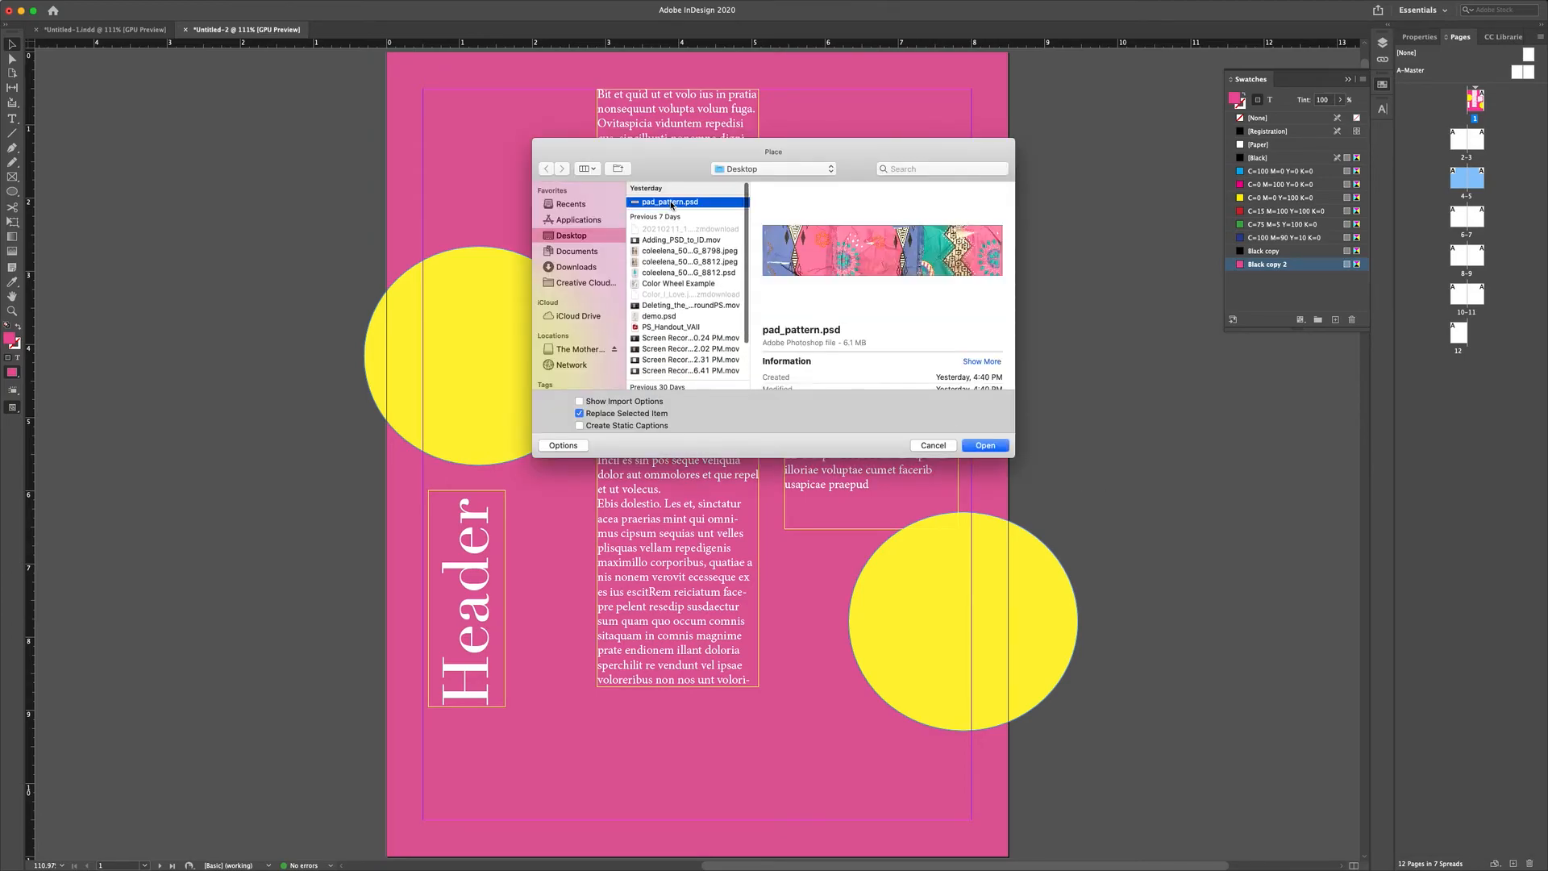
pyautogui.click(982, 448)
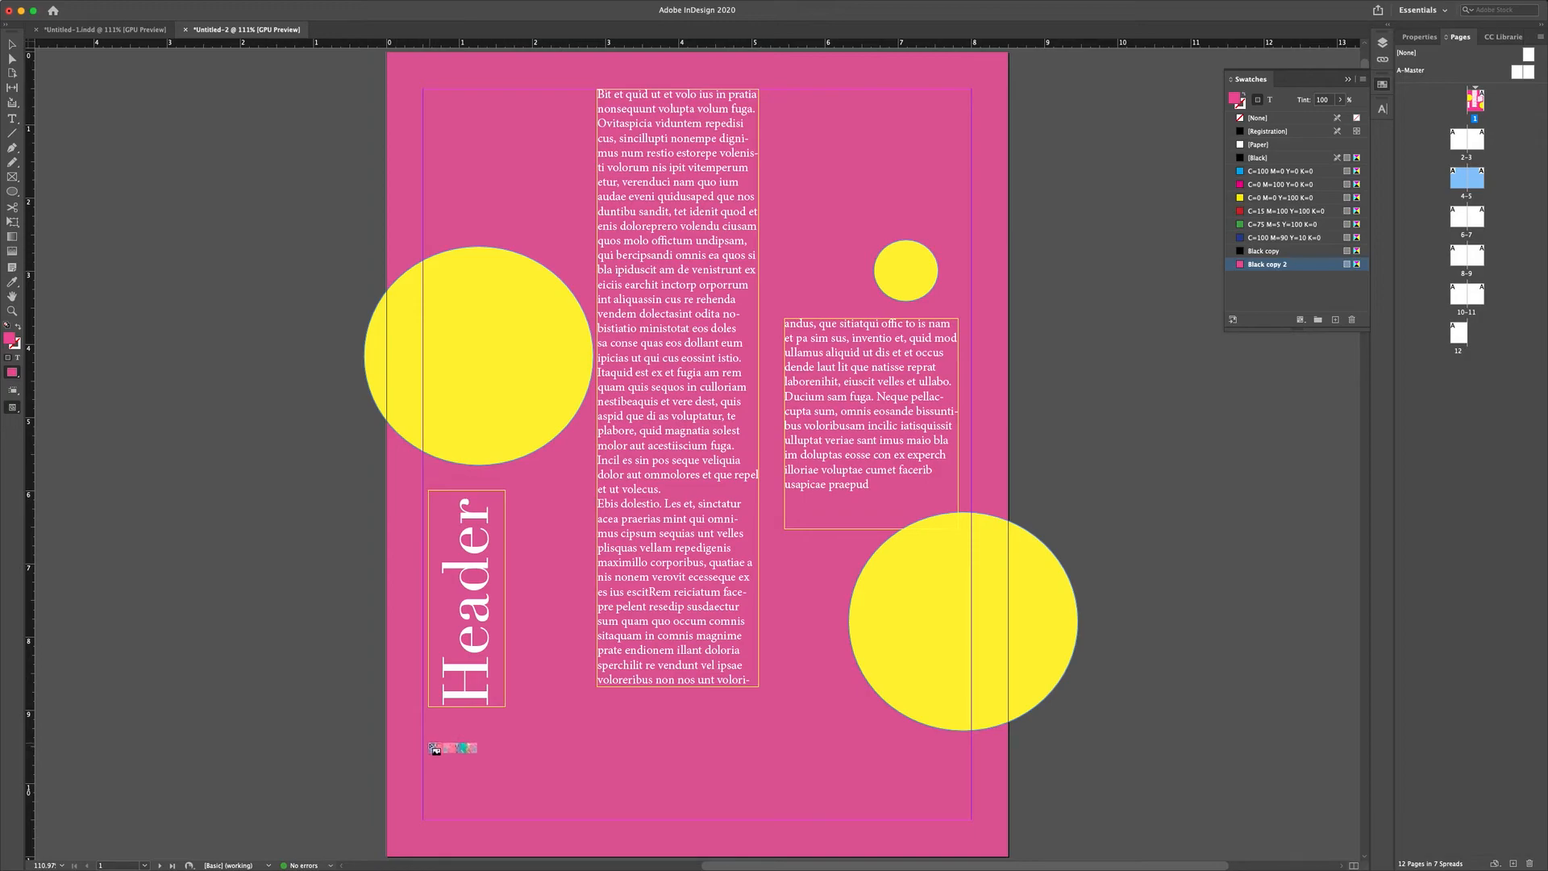
# Step: Undo the full-size placement and place the pattern image about 9.9 in wide along the page's lower edge, overhanging both sides
pyautogui.click(425, 739)
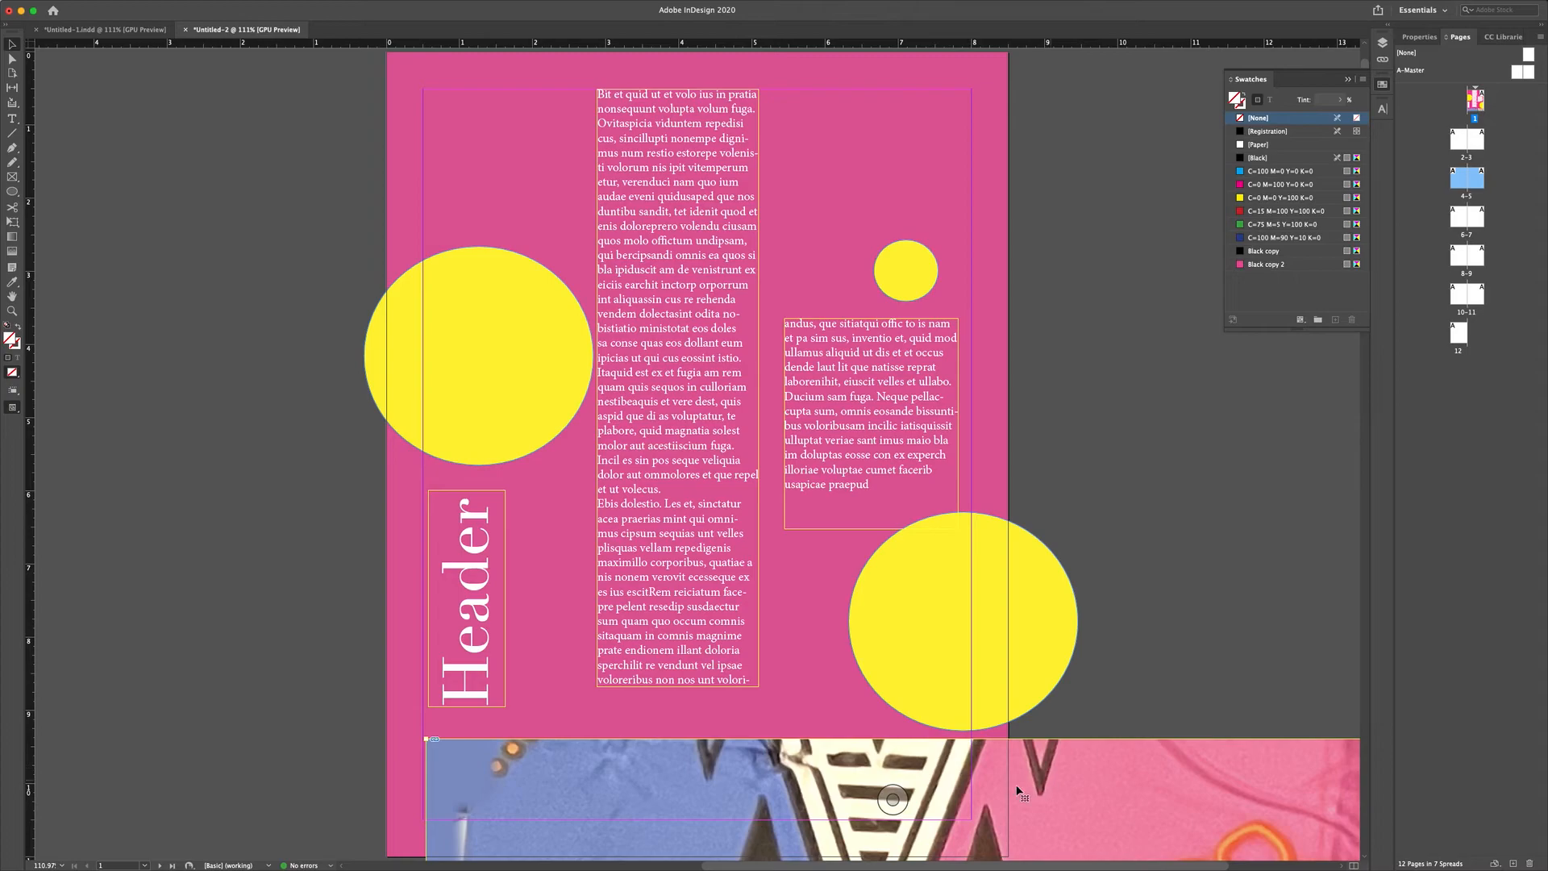
pyautogui.hotkey('ctrl', 'z')
pyautogui.moveTo(345, 731); pyautogui.dragTo(1066, 828)
pyautogui.click(1118, 547)
pyautogui.scroll(1, 1120, 548)
pyautogui.moveTo(895, 604); pyautogui.dragTo(894, 612)
pyautogui.click(1108, 518)
pyautogui.scroll(5, 1108, 517)
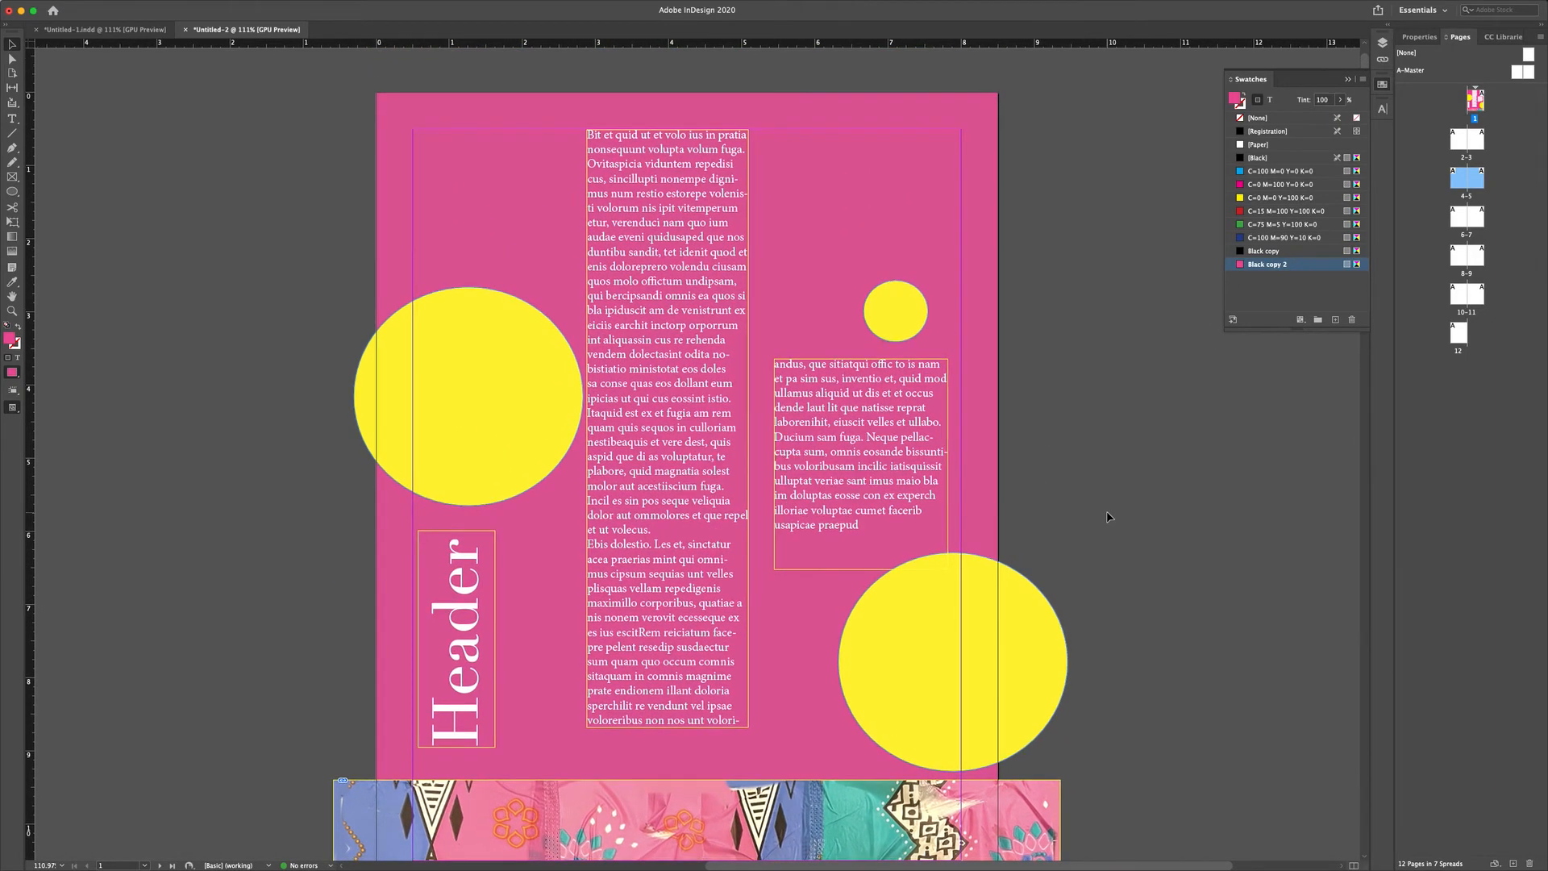
# Step: Switch the page to Preview mode and check how the placed pattern image is cropped at the page edges
pyautogui.scroll(-1, 1108, 517)
pyautogui.press('w')
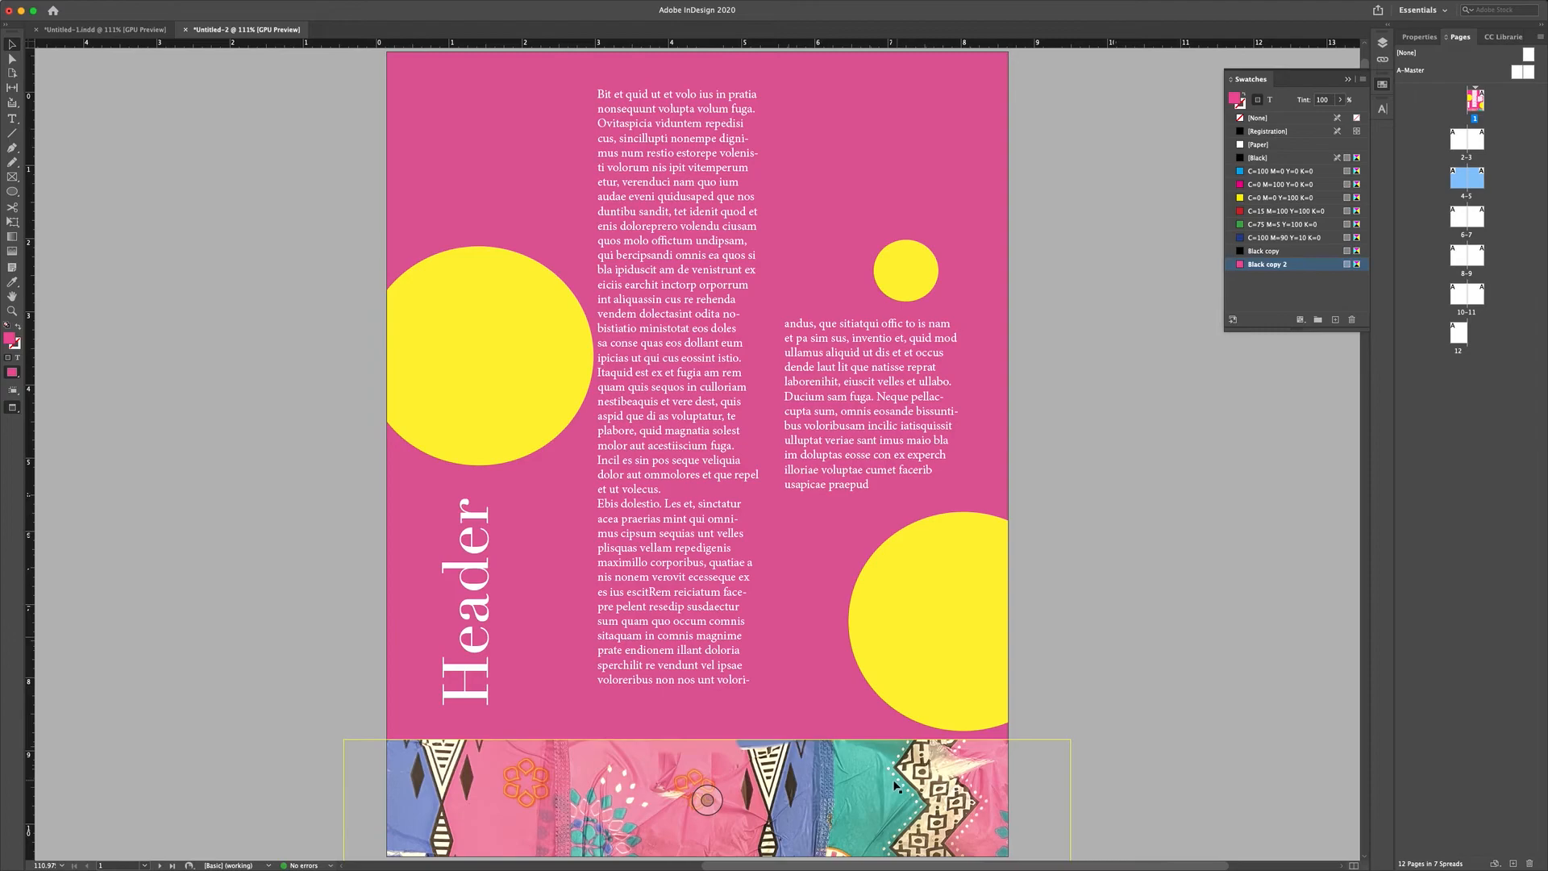
pyautogui.click(866, 792)
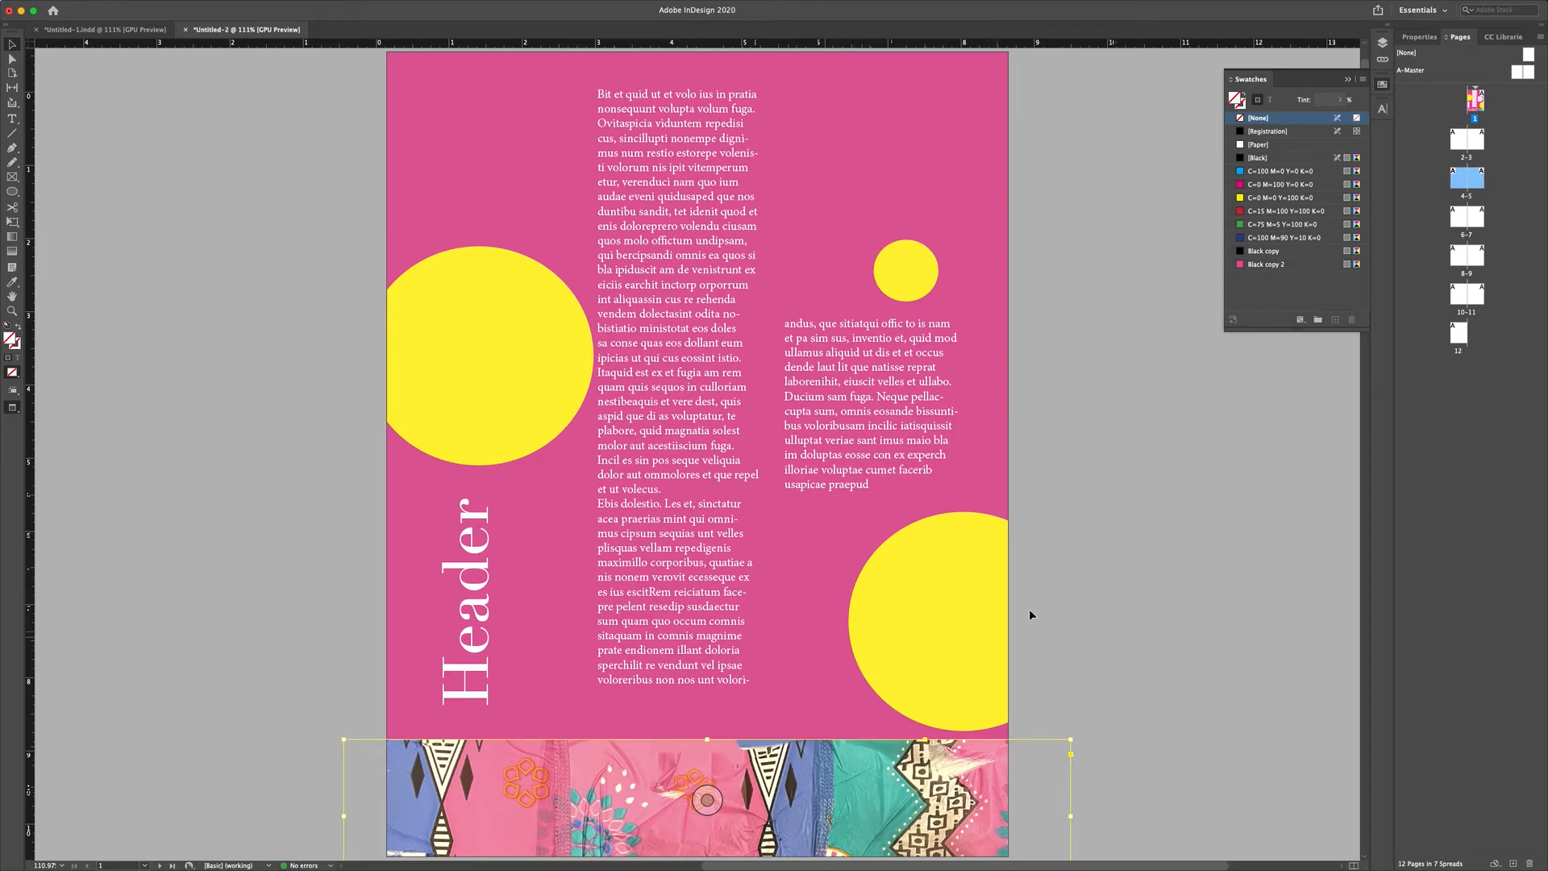
pyautogui.click(1125, 554)
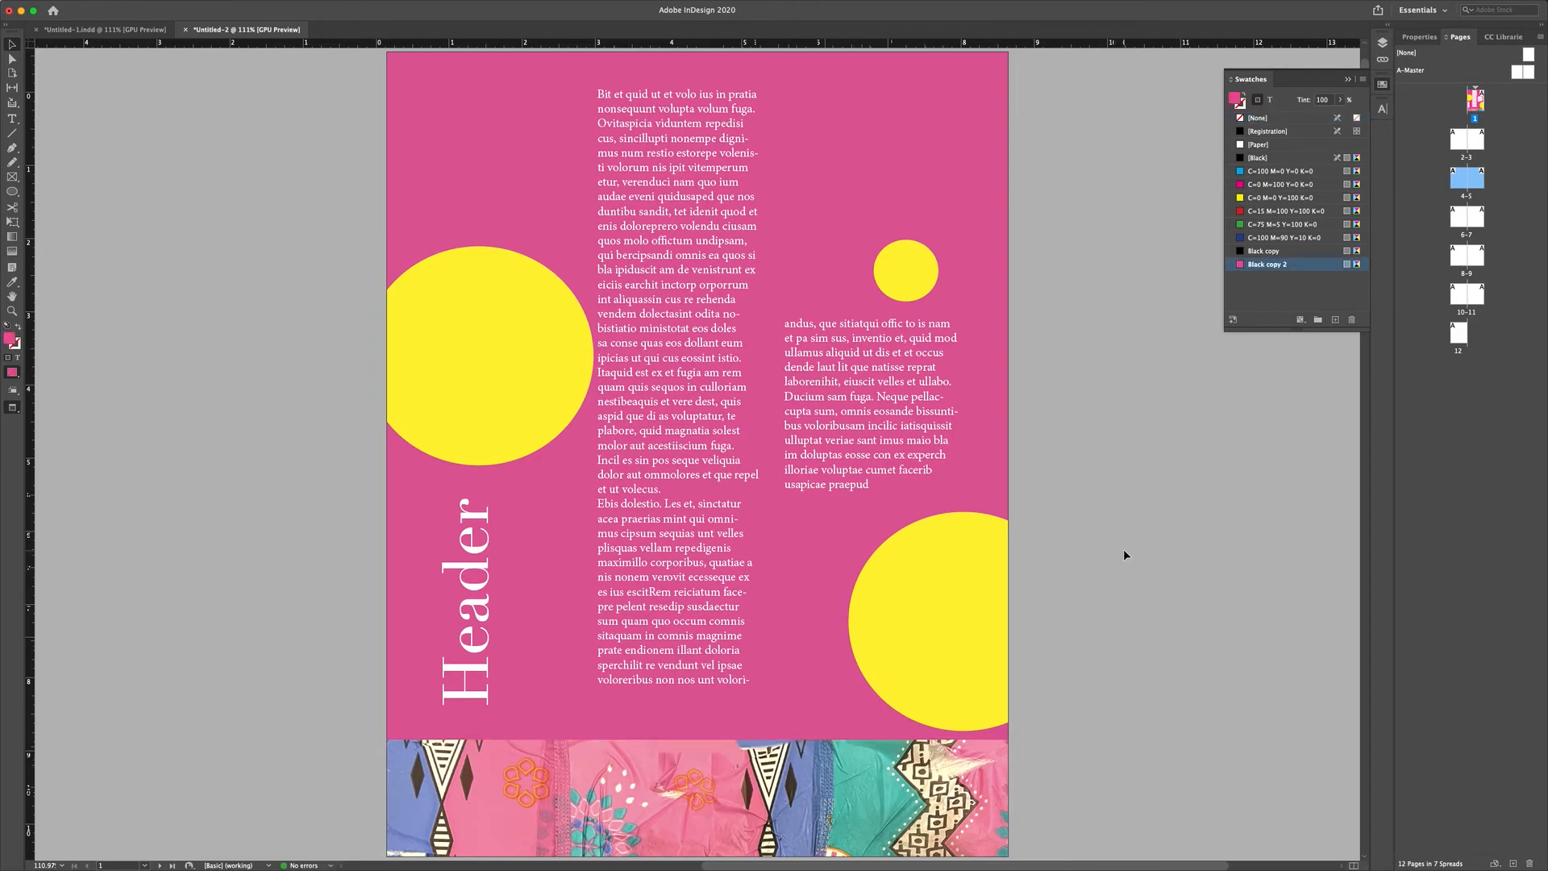
# Step: Save the document to the Desktop as Demo in InDesign 2020 document format
pyautogui.press('super+s')
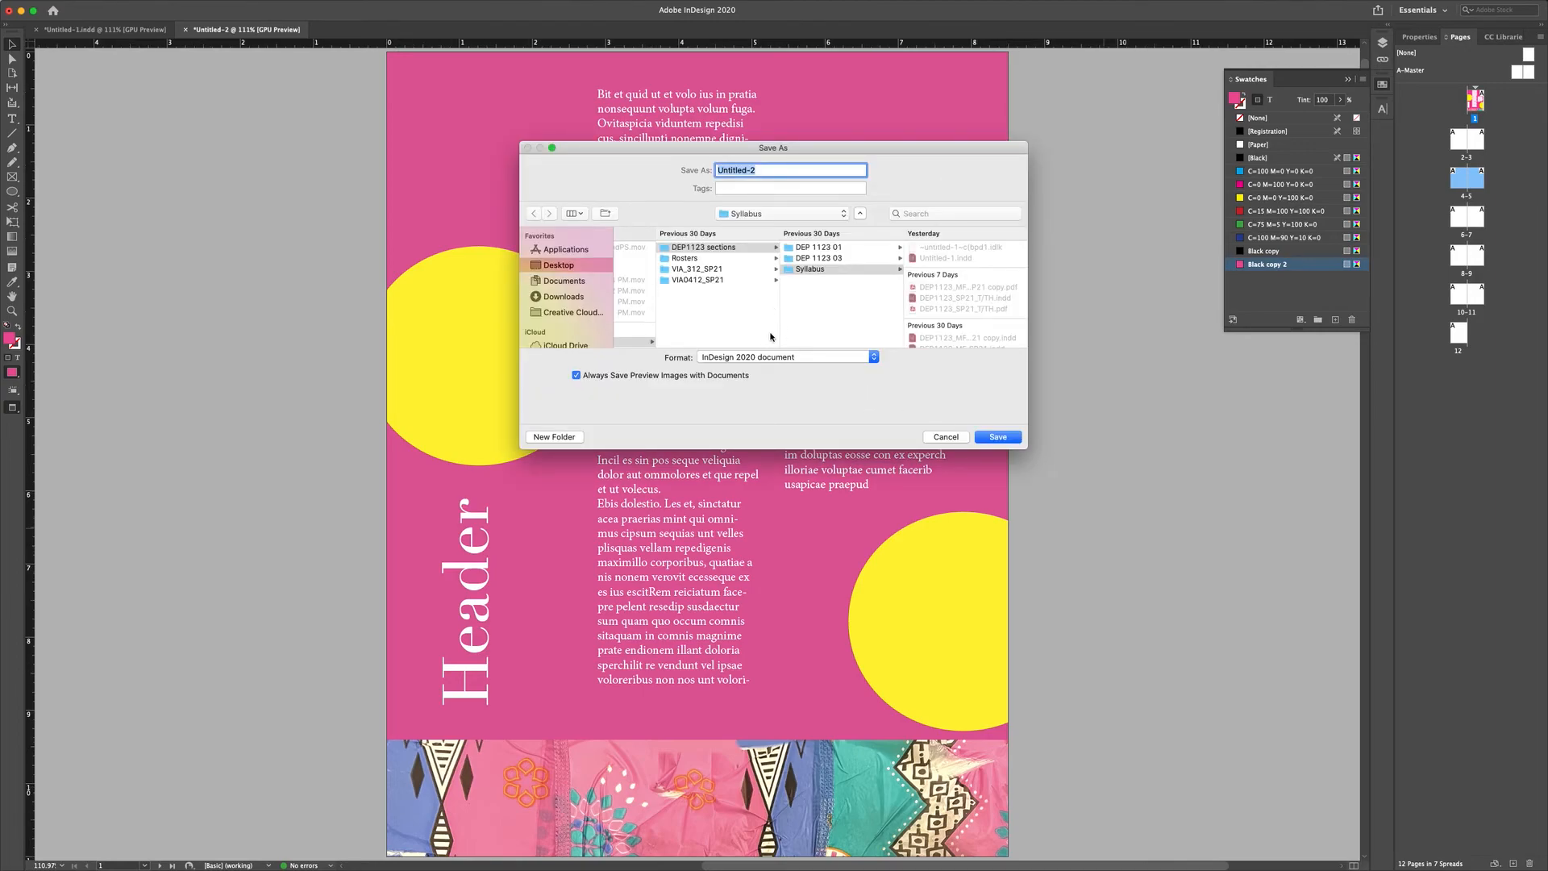
pyautogui.press('super+d')
pyautogui.write('Demo')
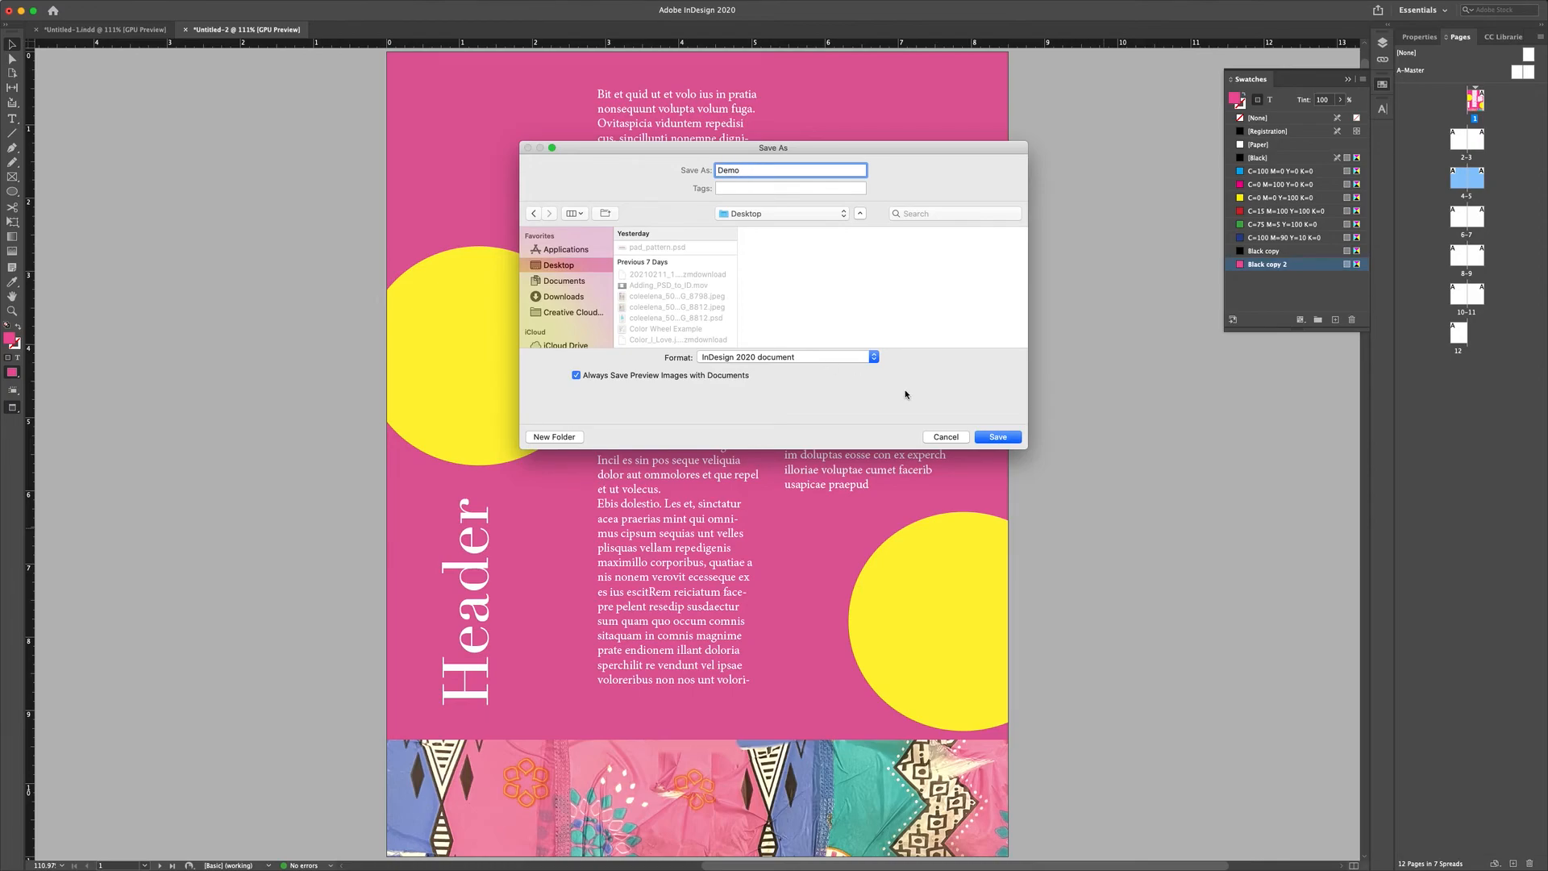
pyautogui.click(998, 438)
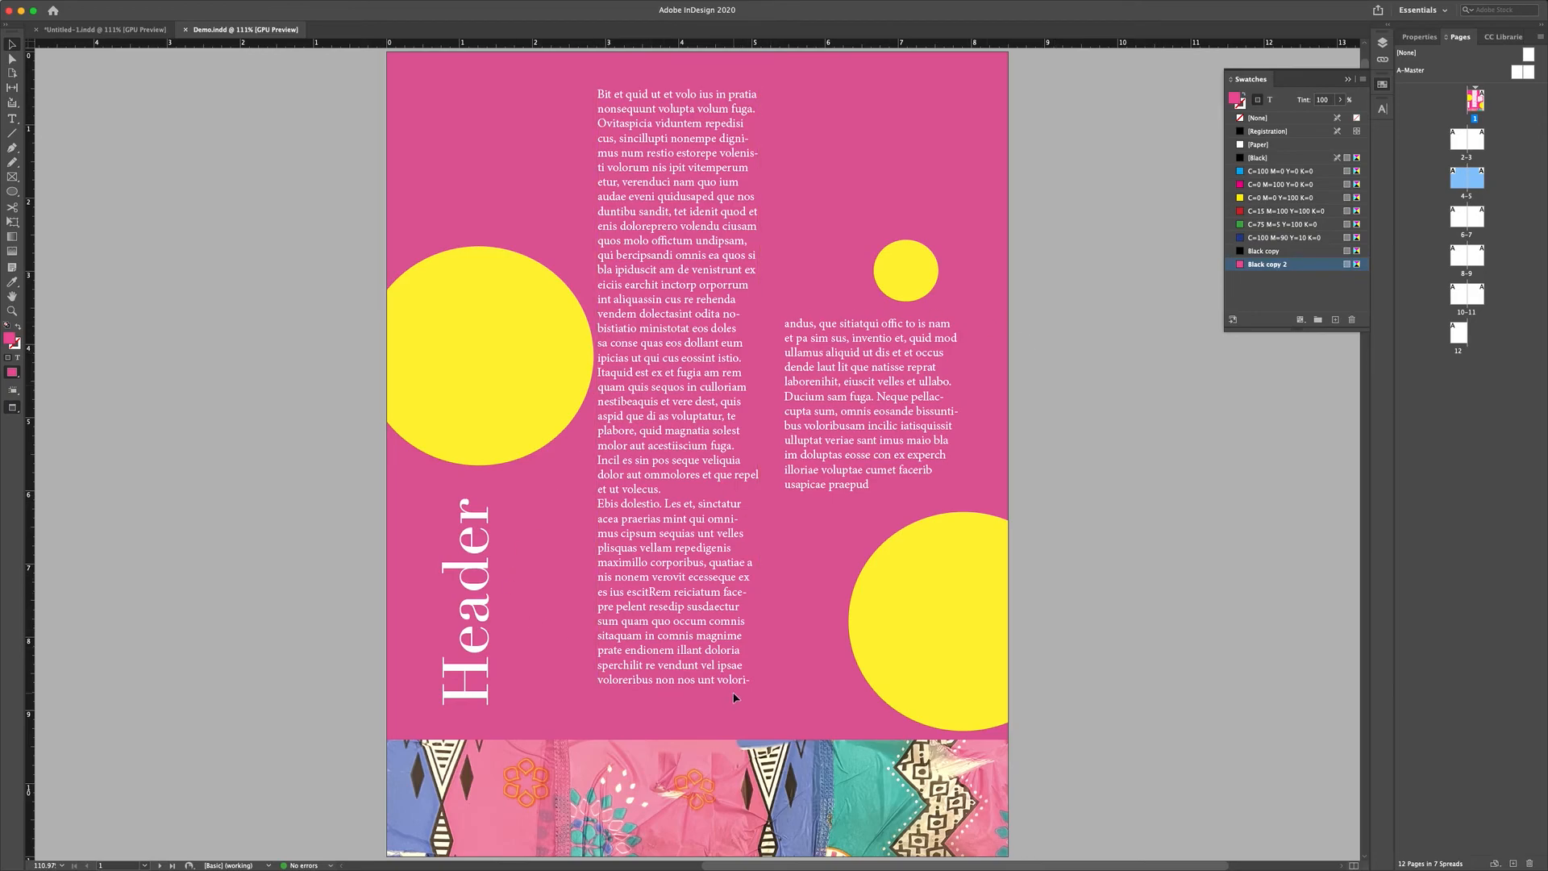
# Step: Examine the link information of the placed pattern image pad_pattern.psd, leaving nothing selected
pyautogui.click(657, 752)
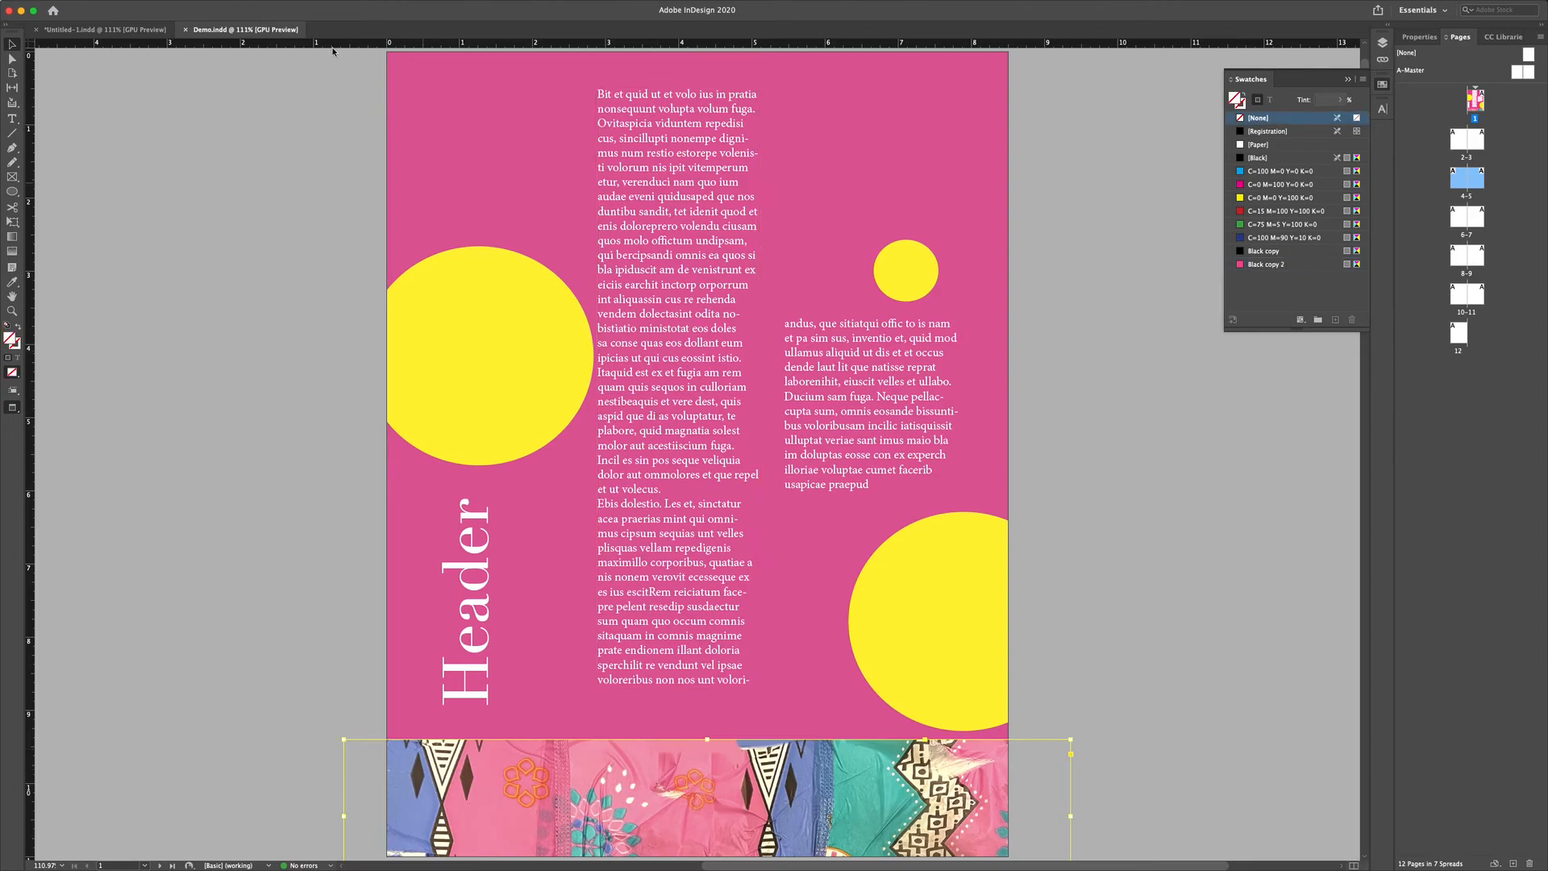
pyautogui.moveTo(240, 4)
pyautogui.click(313, 6)
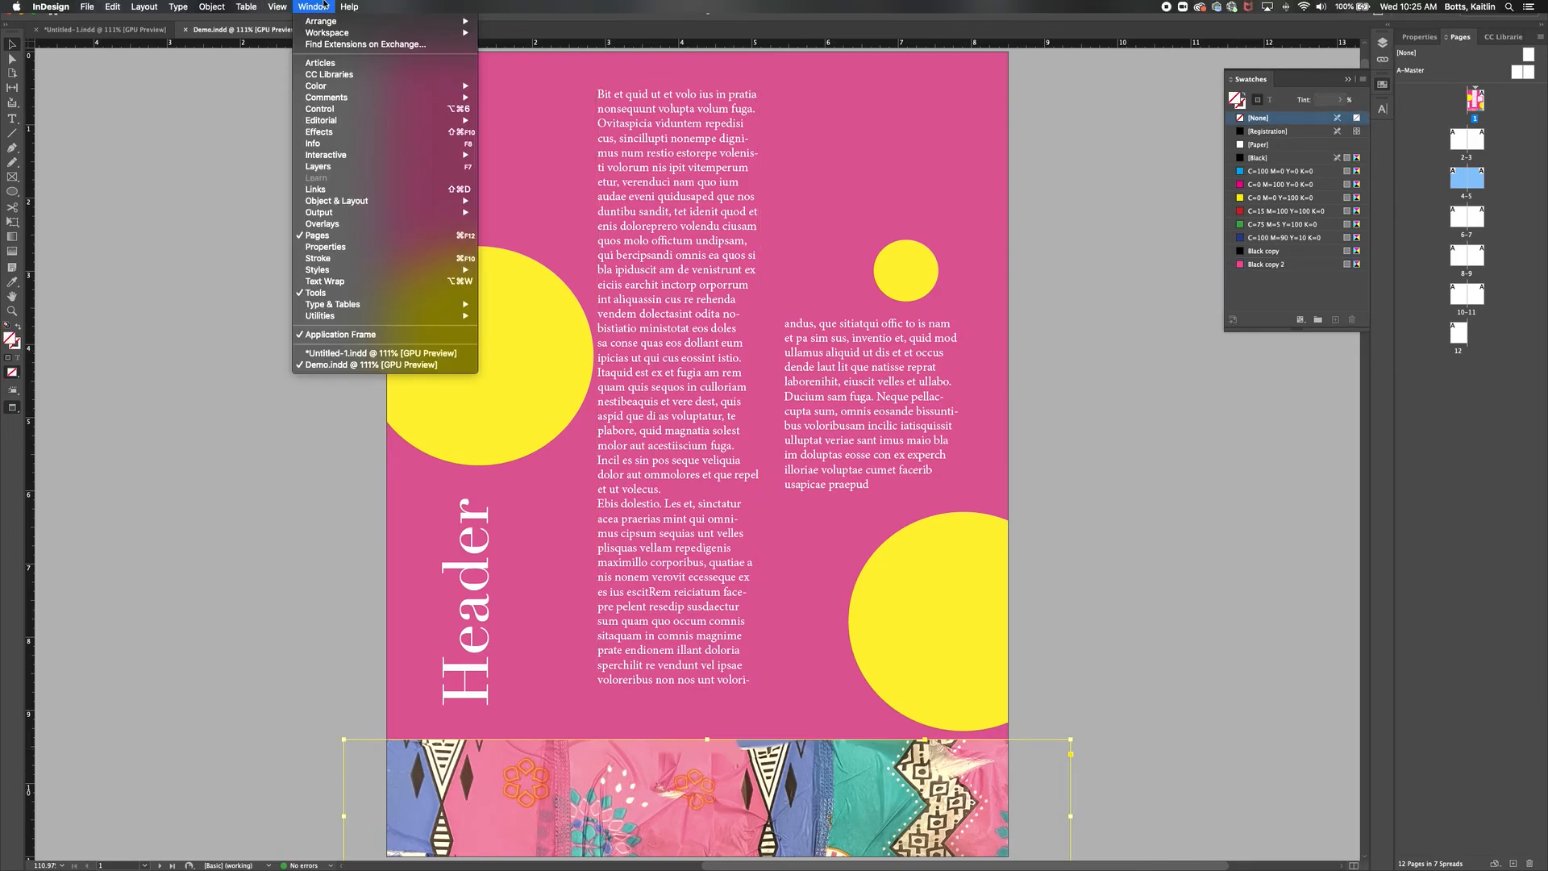
pyautogui.click(349, 190)
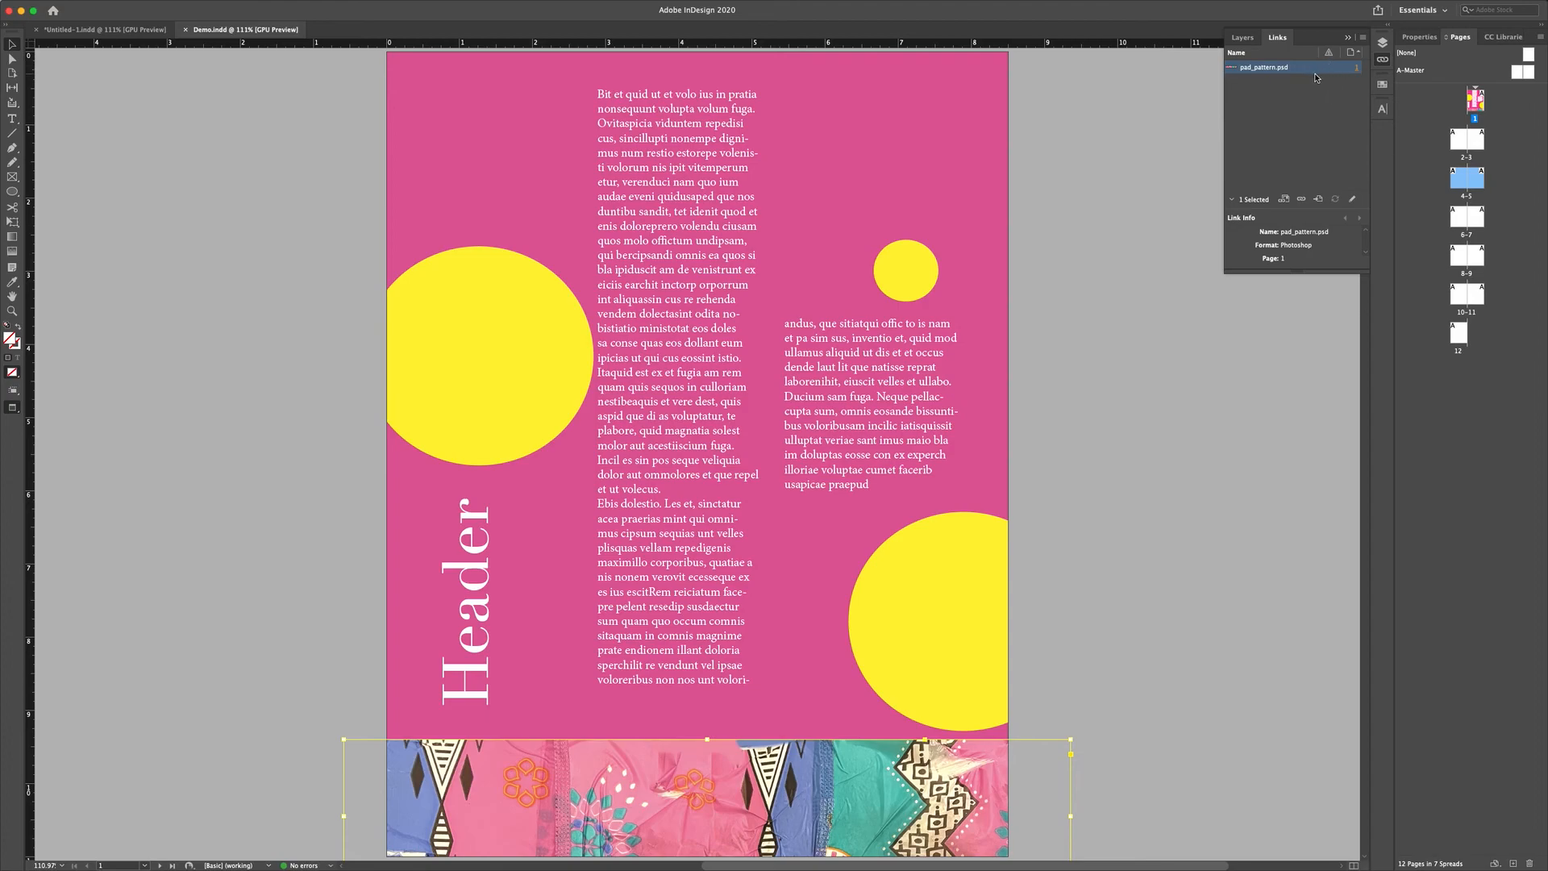
pyautogui.click(1089, 418)
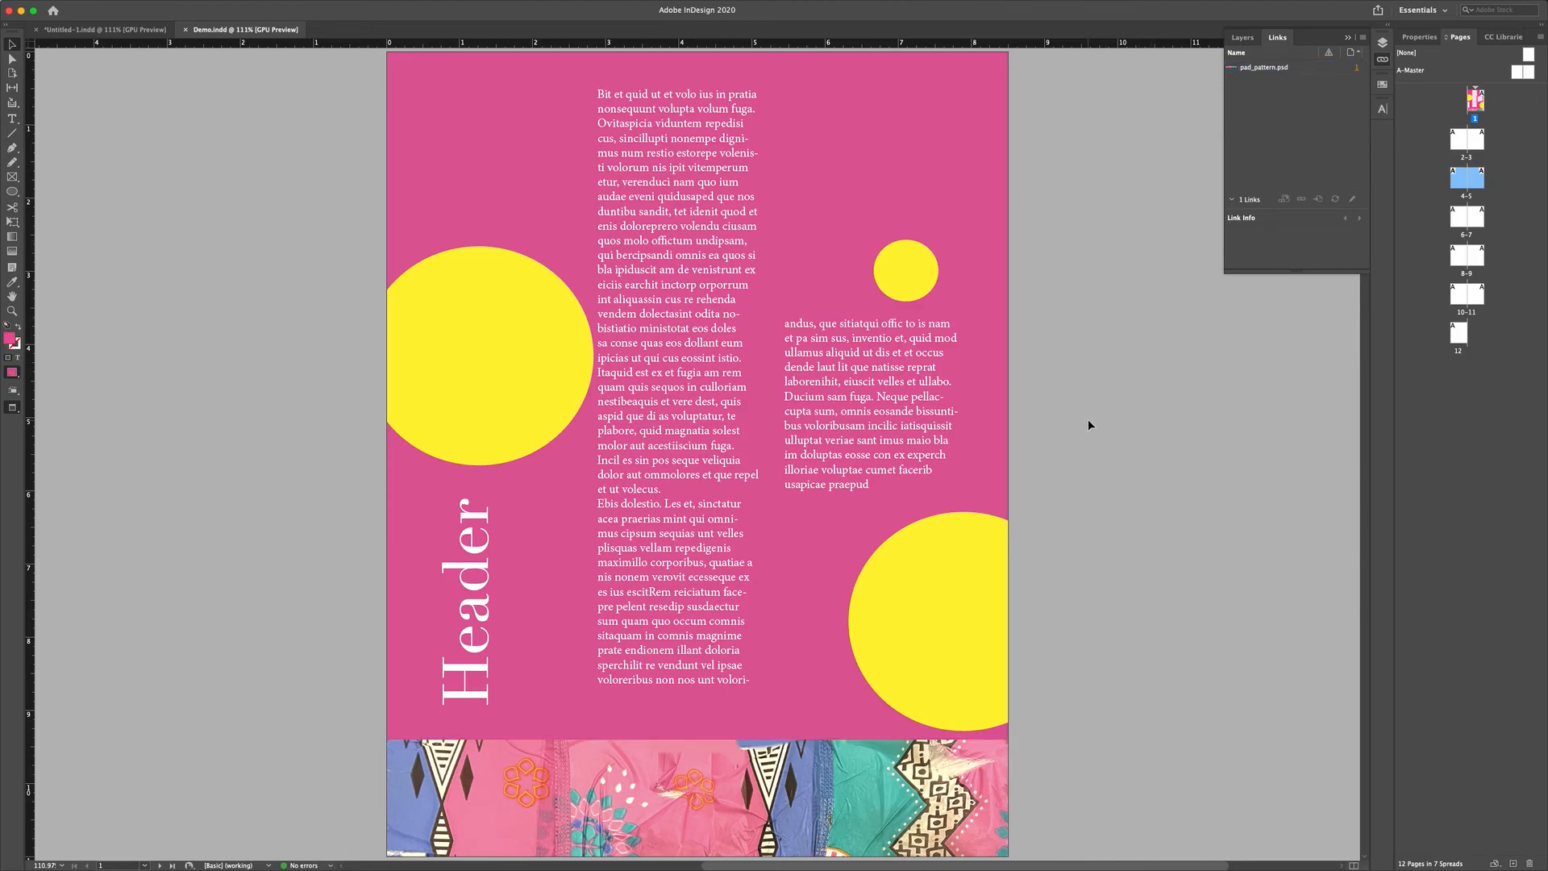
# Step: Package the document into Demo Folder on the Desktop with fonts, linked graphics, updated links, IDML and a [High Quality Print] PDF
pyautogui.moveTo(207, 4)
pyautogui.click(87, 7)
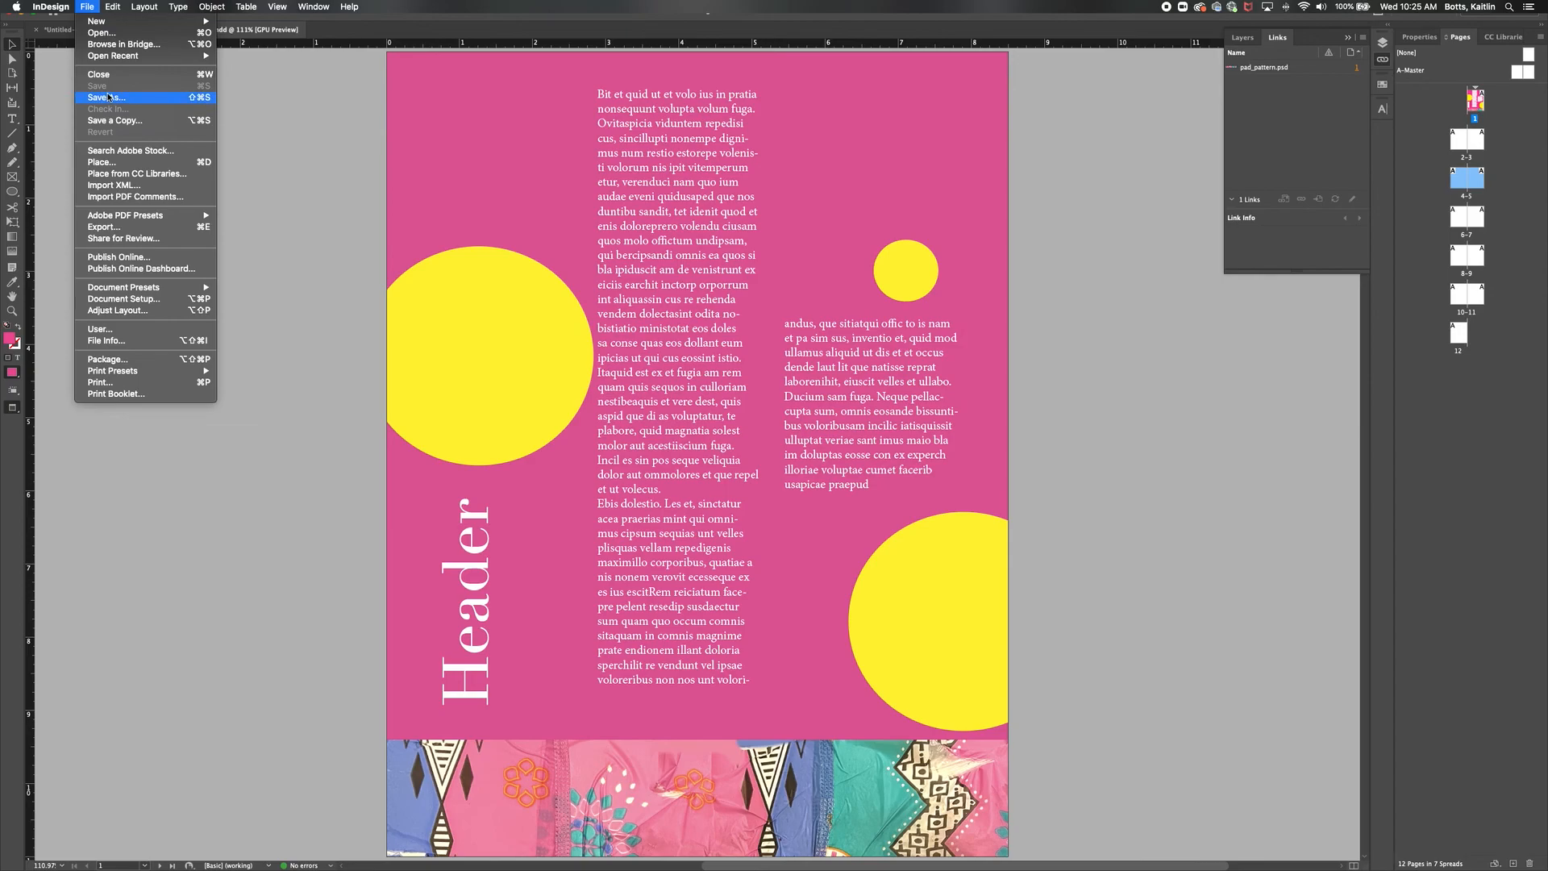
pyautogui.moveTo(163, 377)
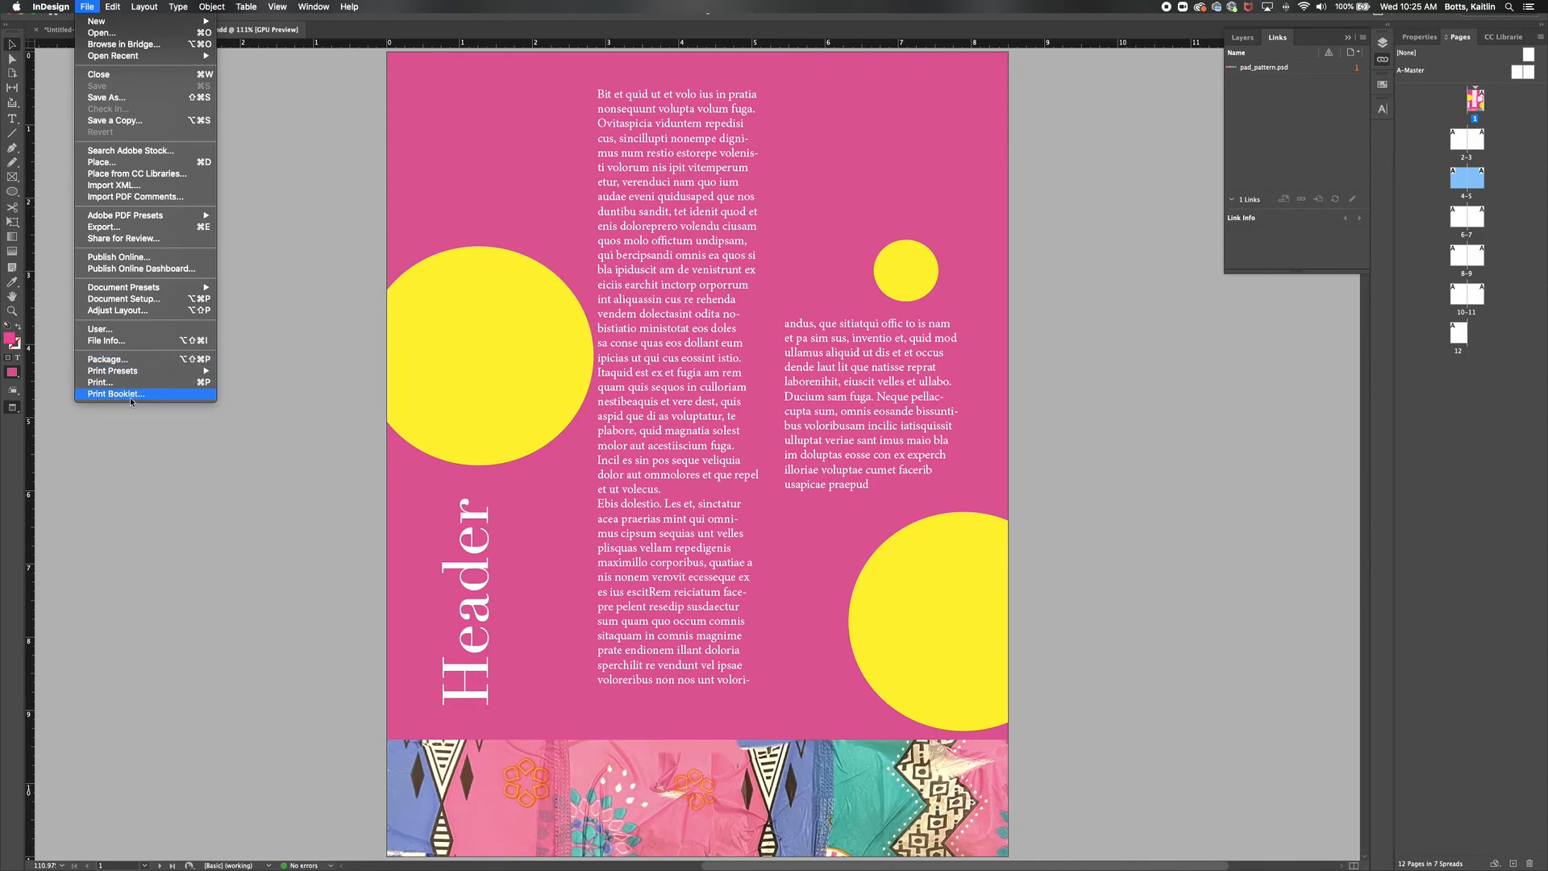
pyautogui.click(139, 362)
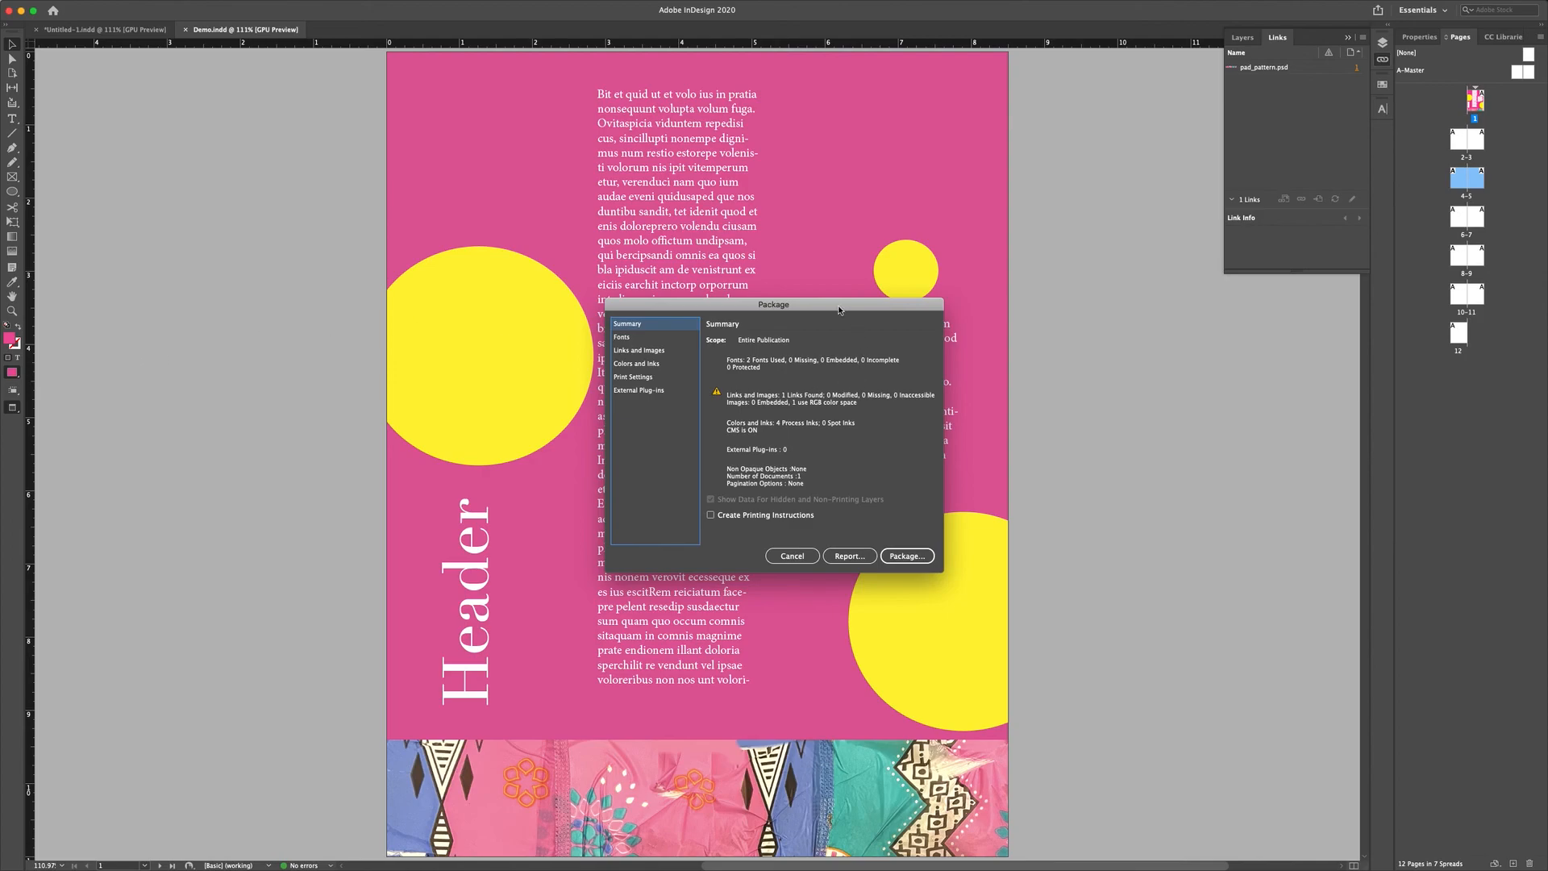
pyautogui.click(905, 556)
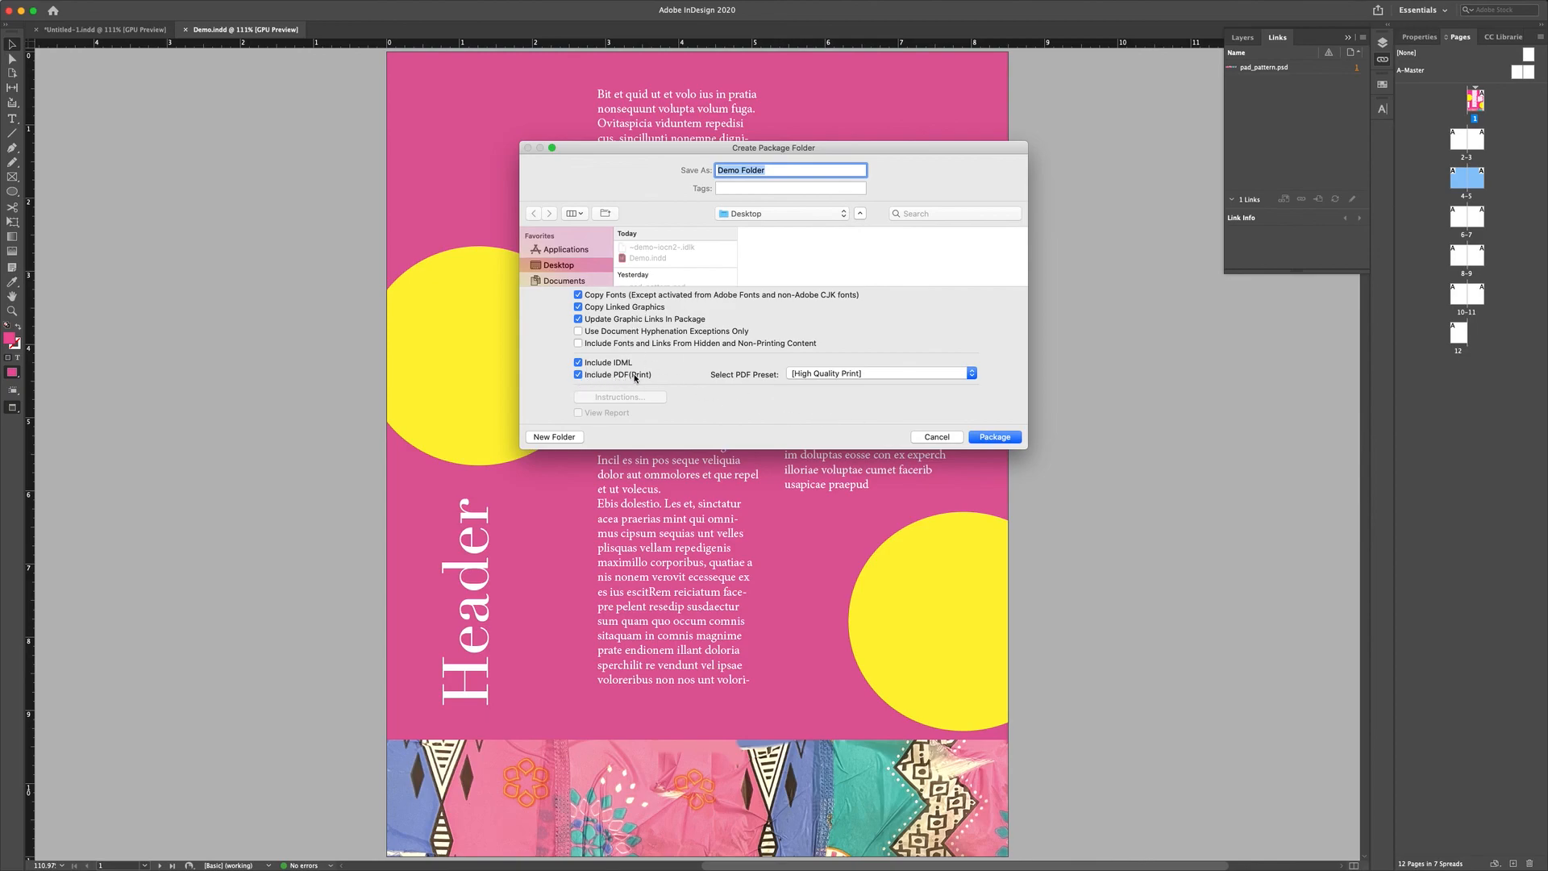
pyautogui.click(1002, 440)
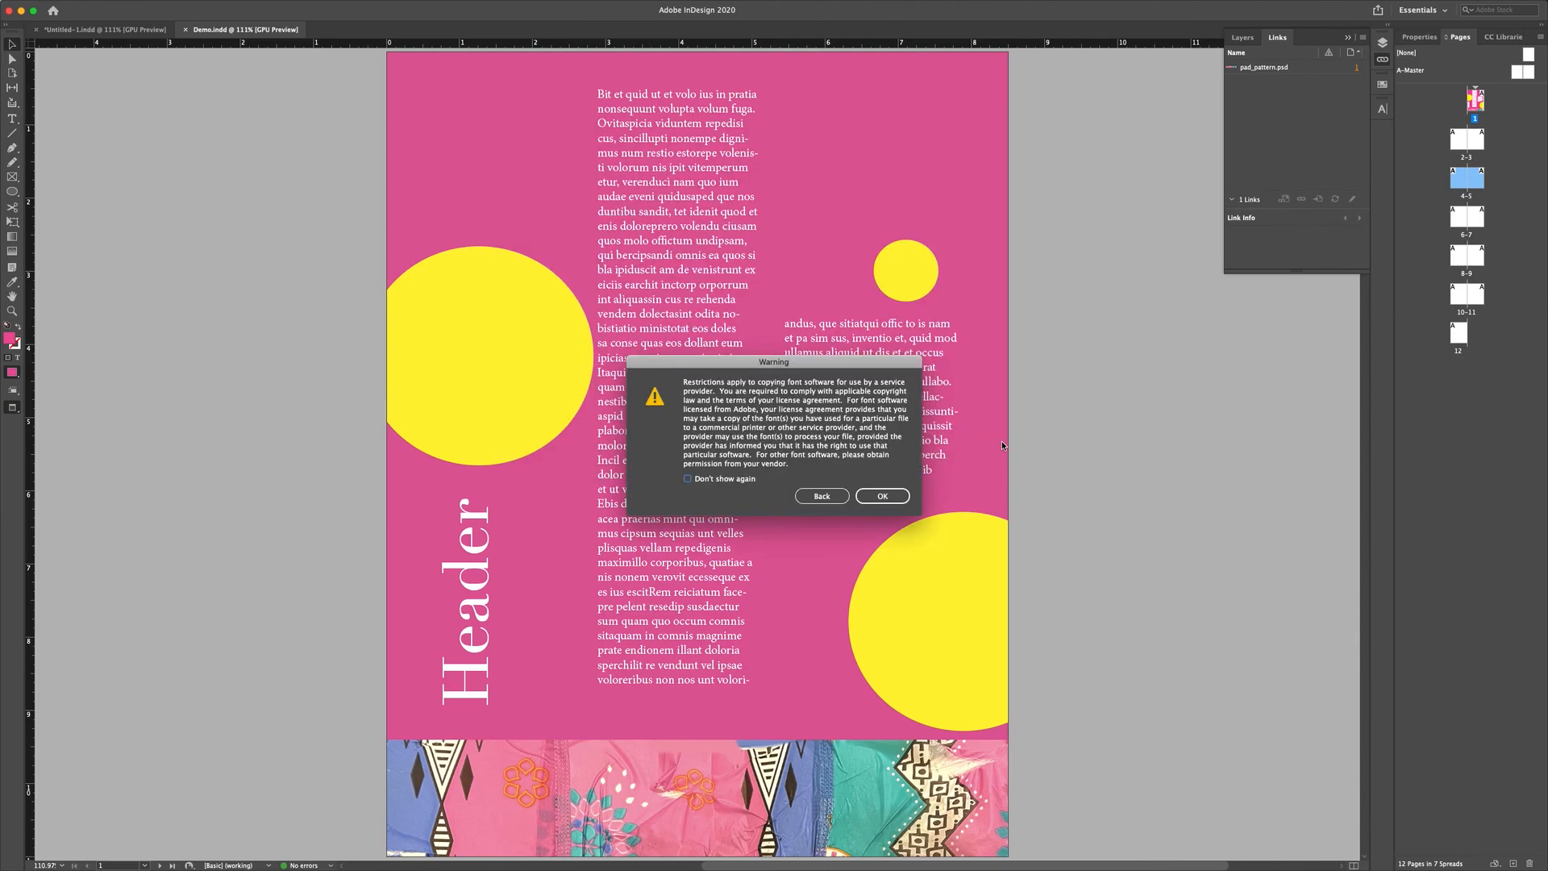
pyautogui.click(889, 497)
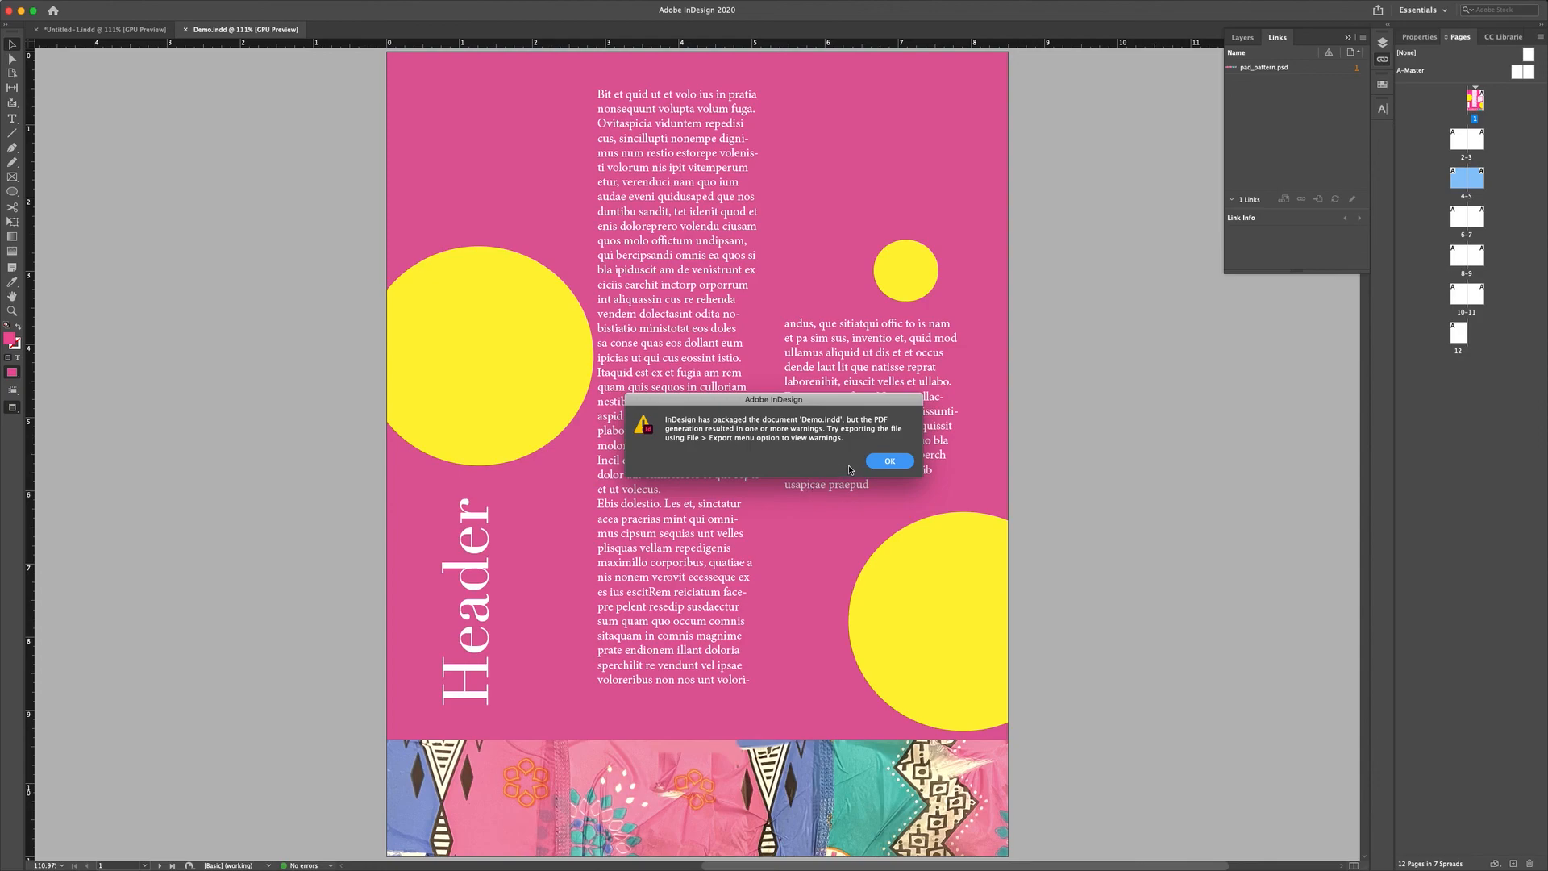
pyautogui.click(888, 465)
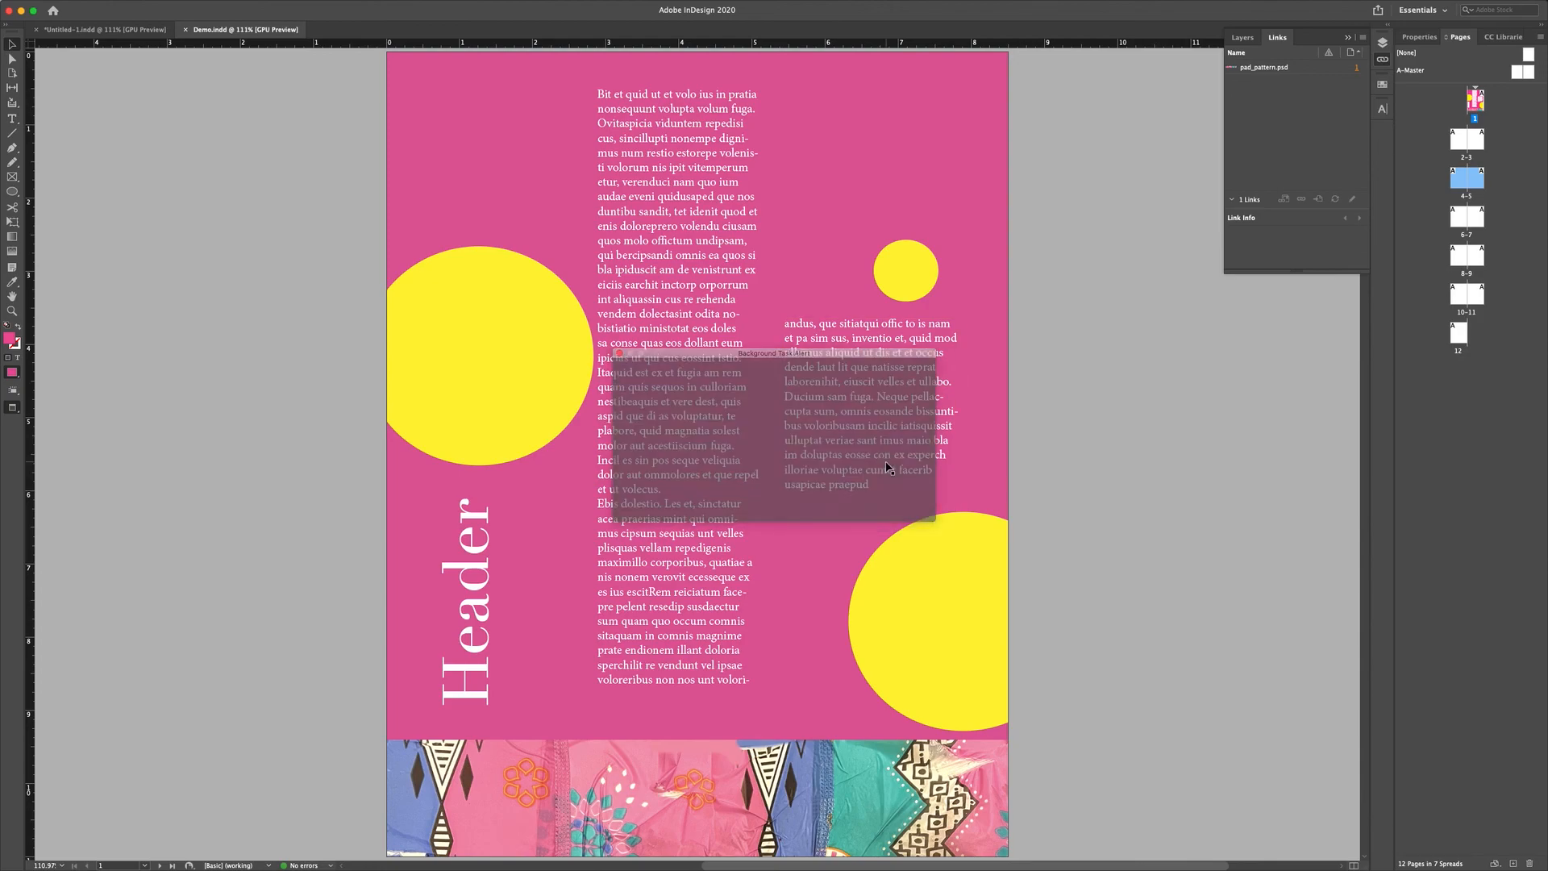